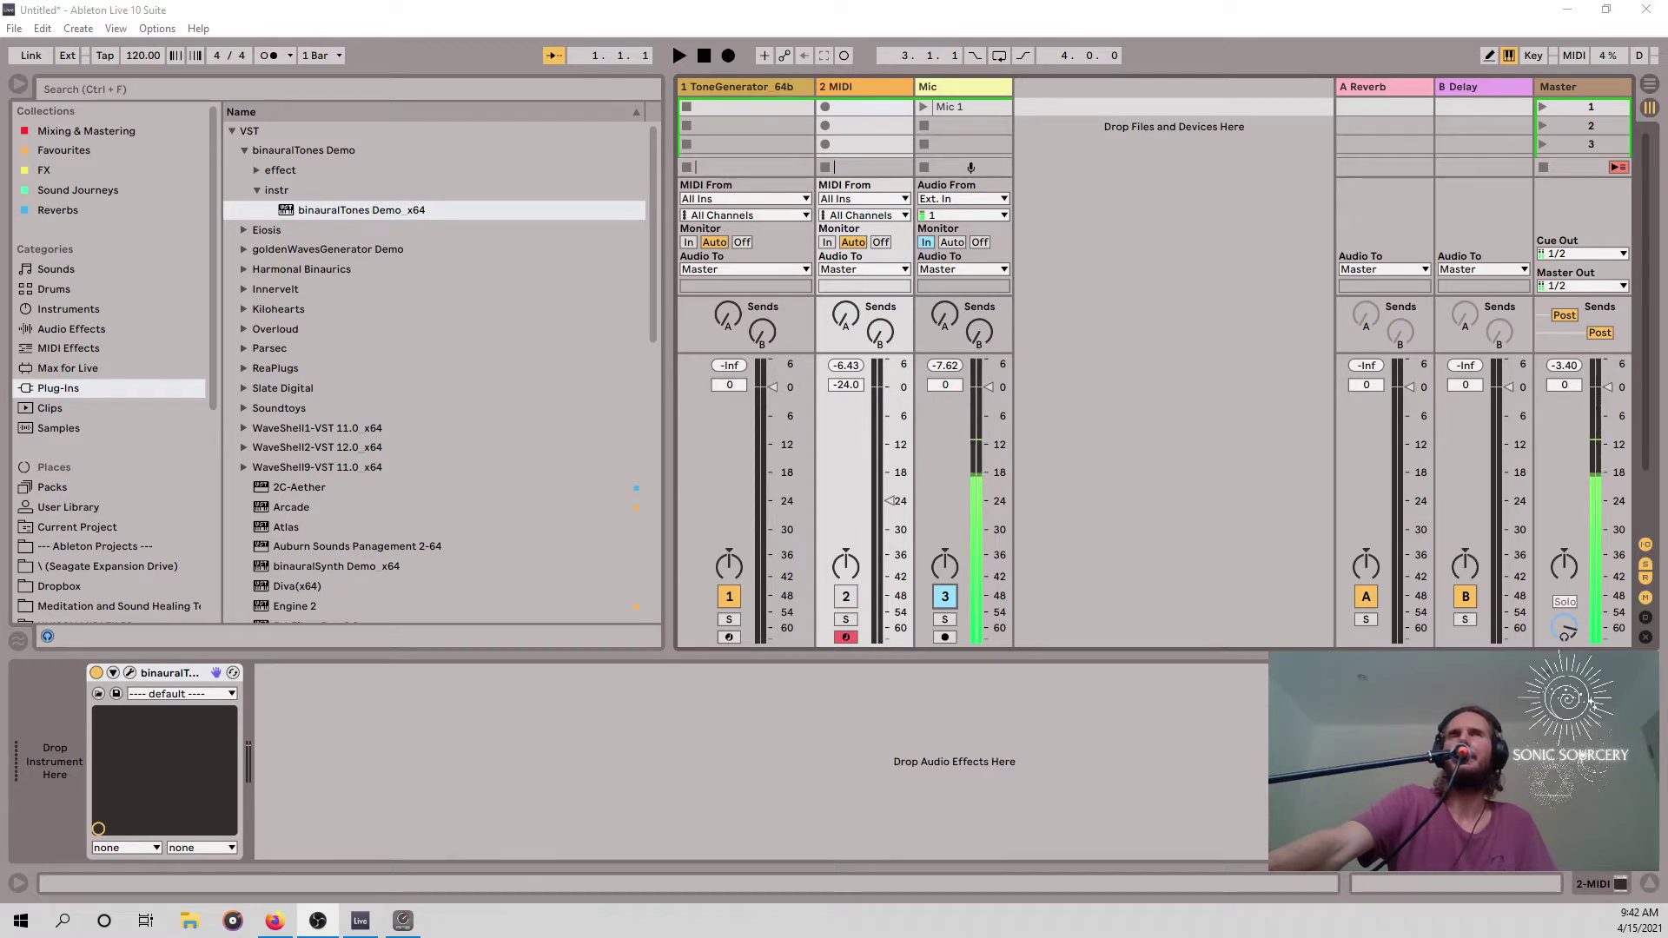
Switch to Firefox, rewind the binaural beats video to its beginning, and return to Ableton Live.
click(274, 920)
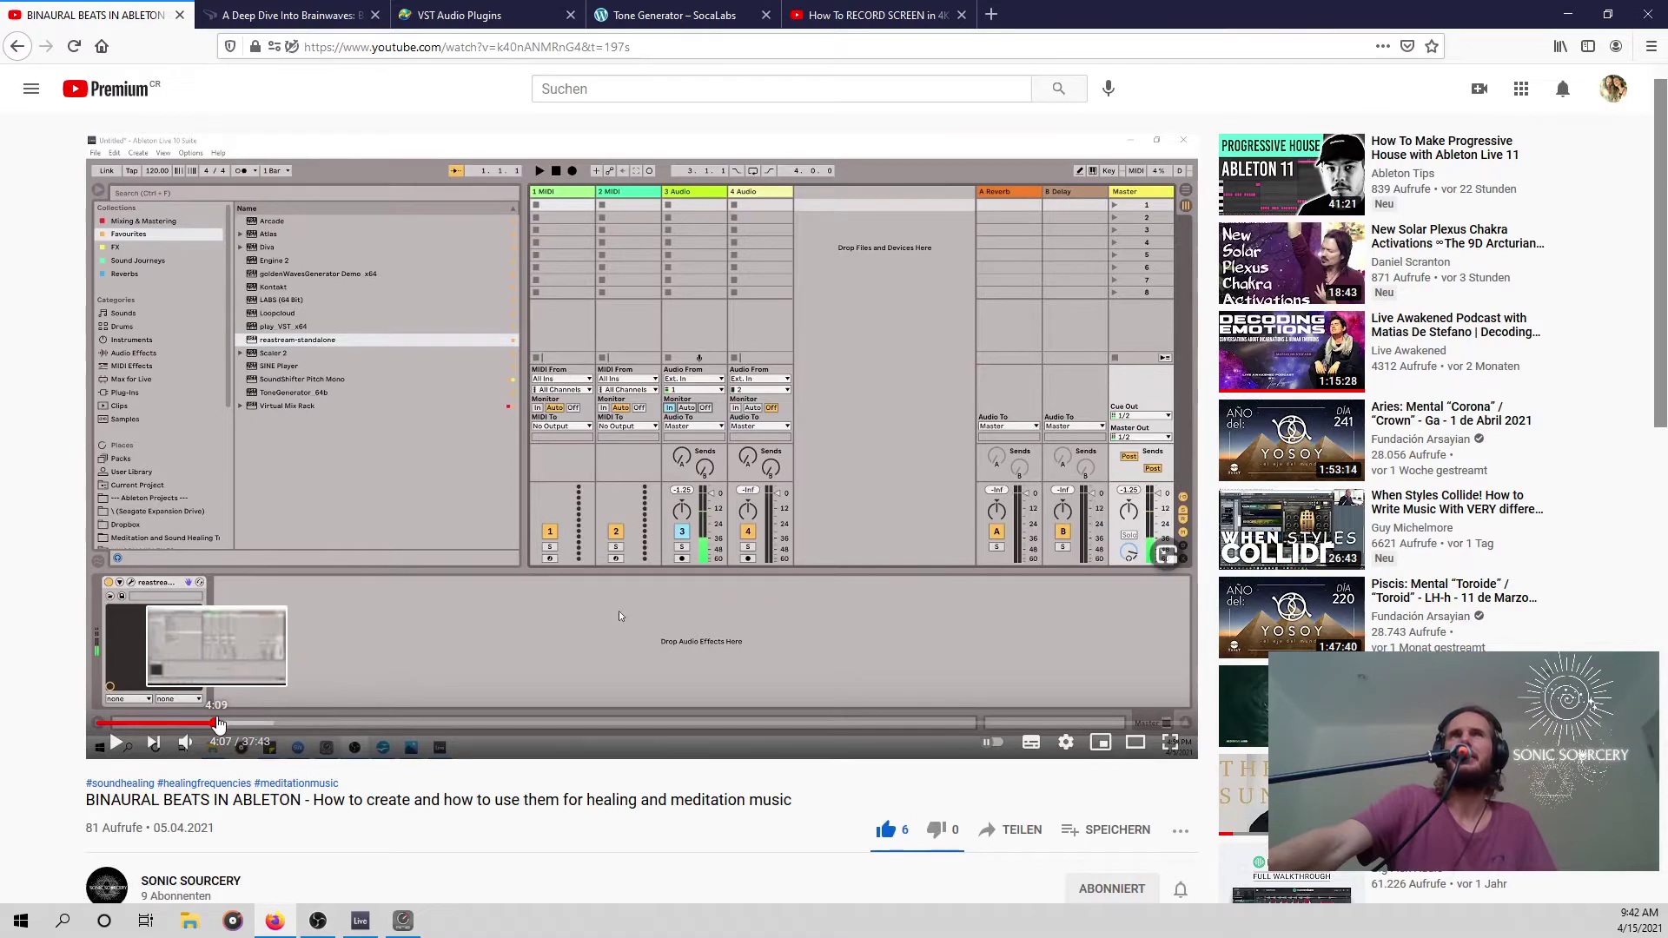
drag(131, 723, 38, 728)
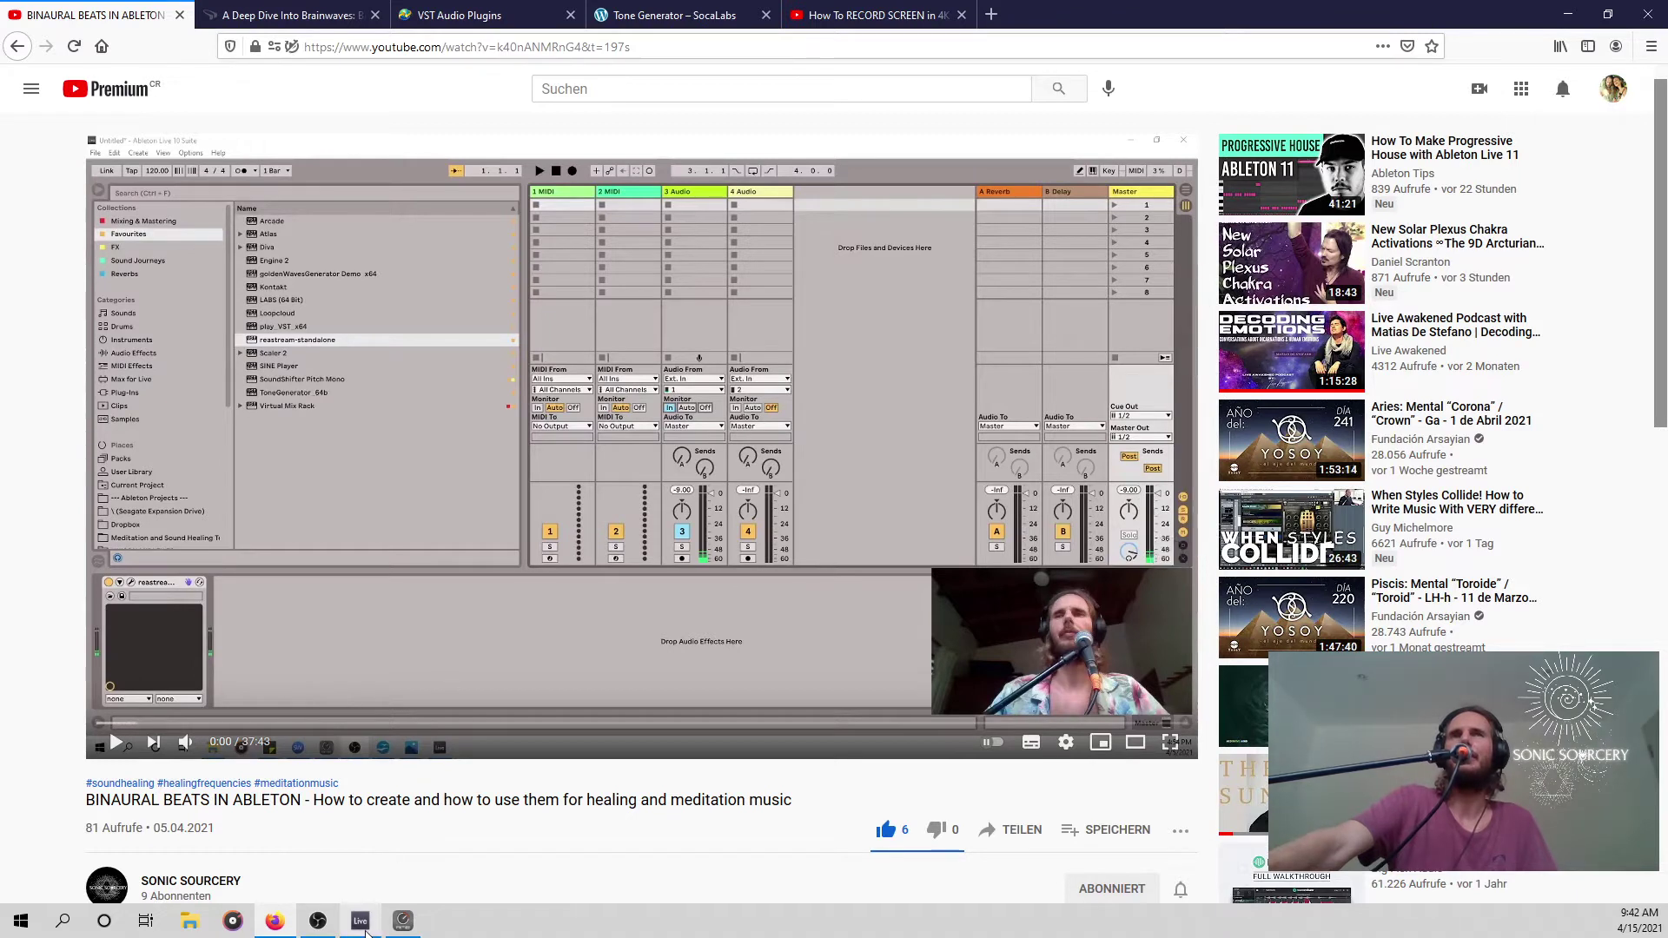
mouse_move(365, 931)
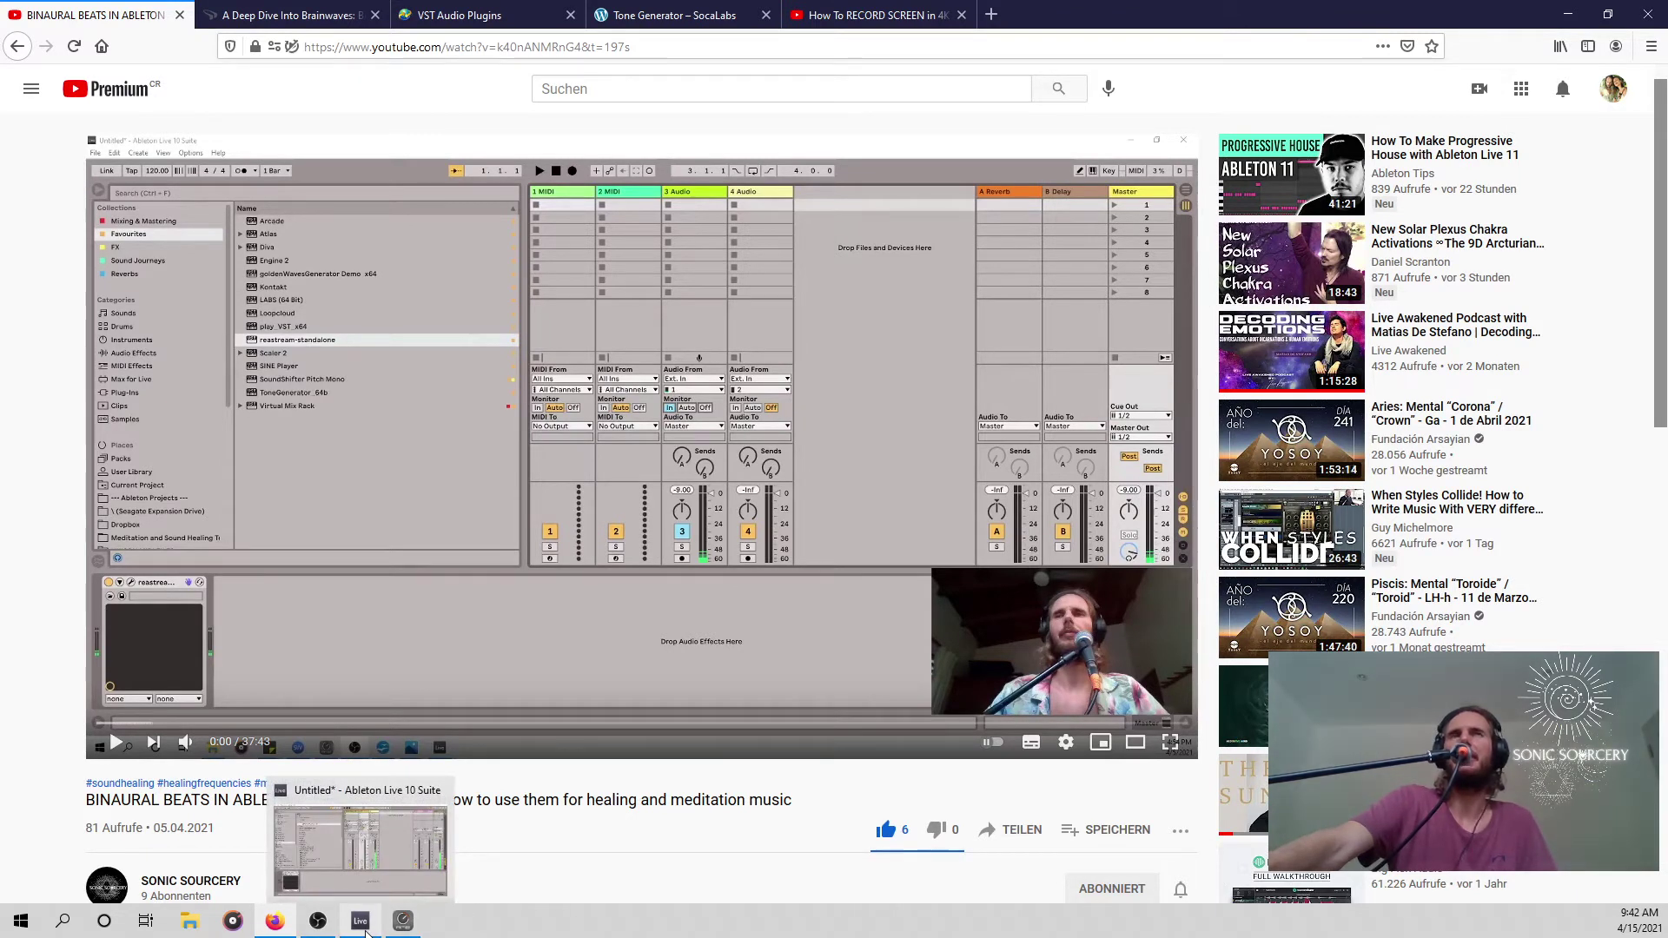
click(365, 929)
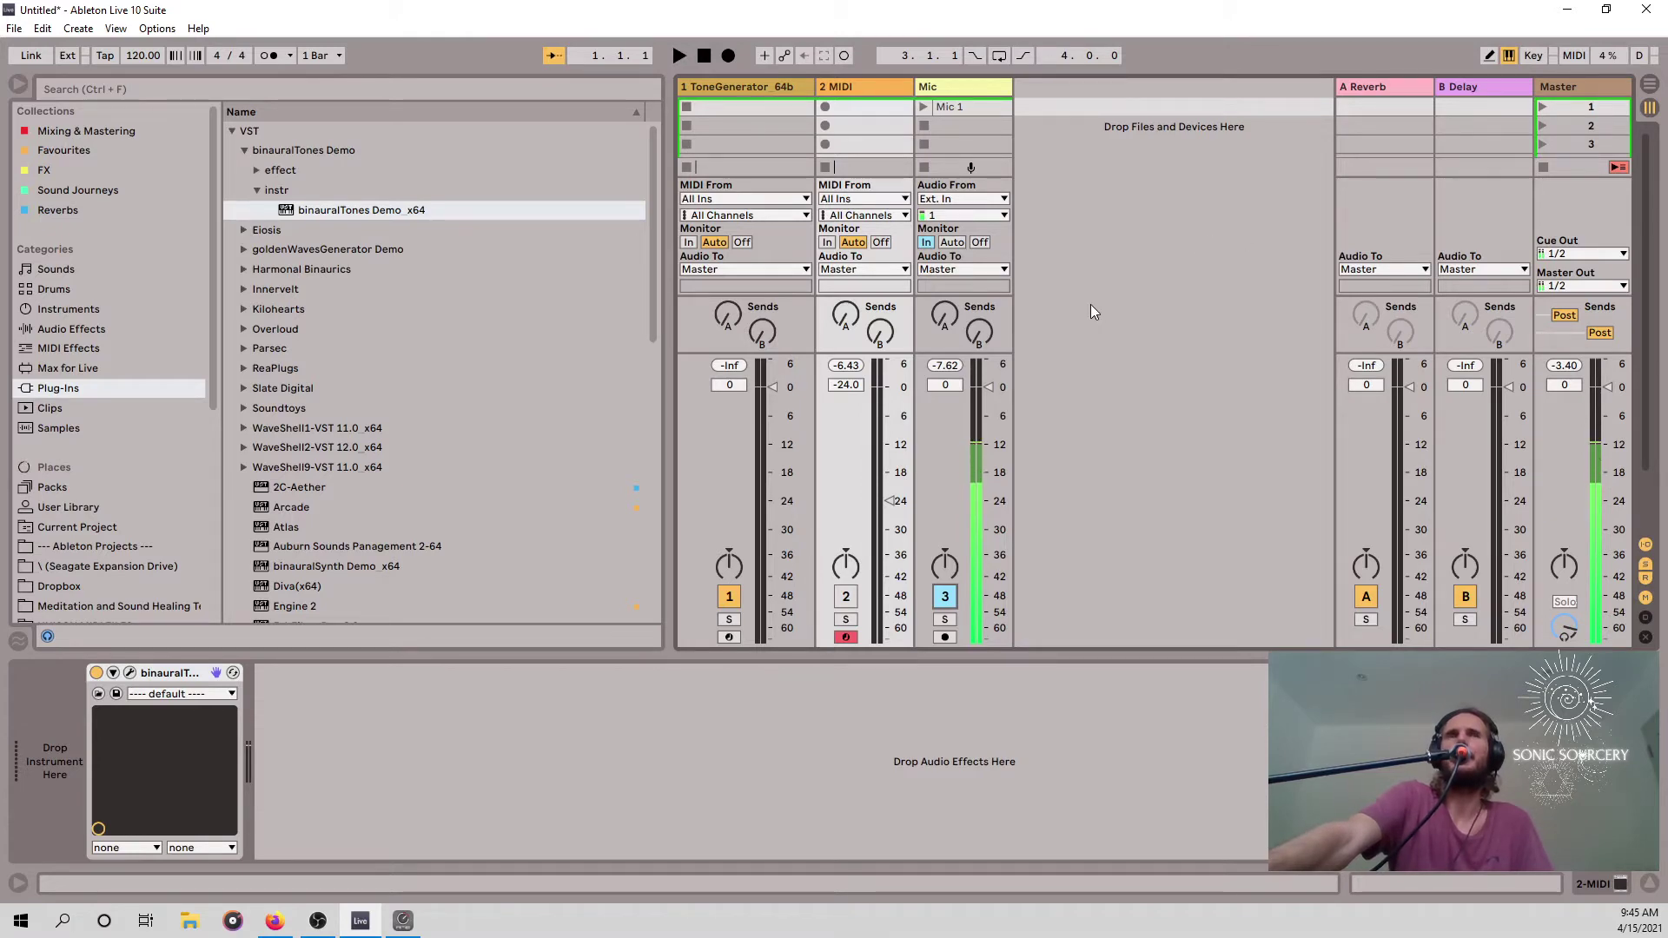
Examine the Tone Generator description and downloads on the SocaLabs page in Firefox, and return to Ableton Live.
click(275, 921)
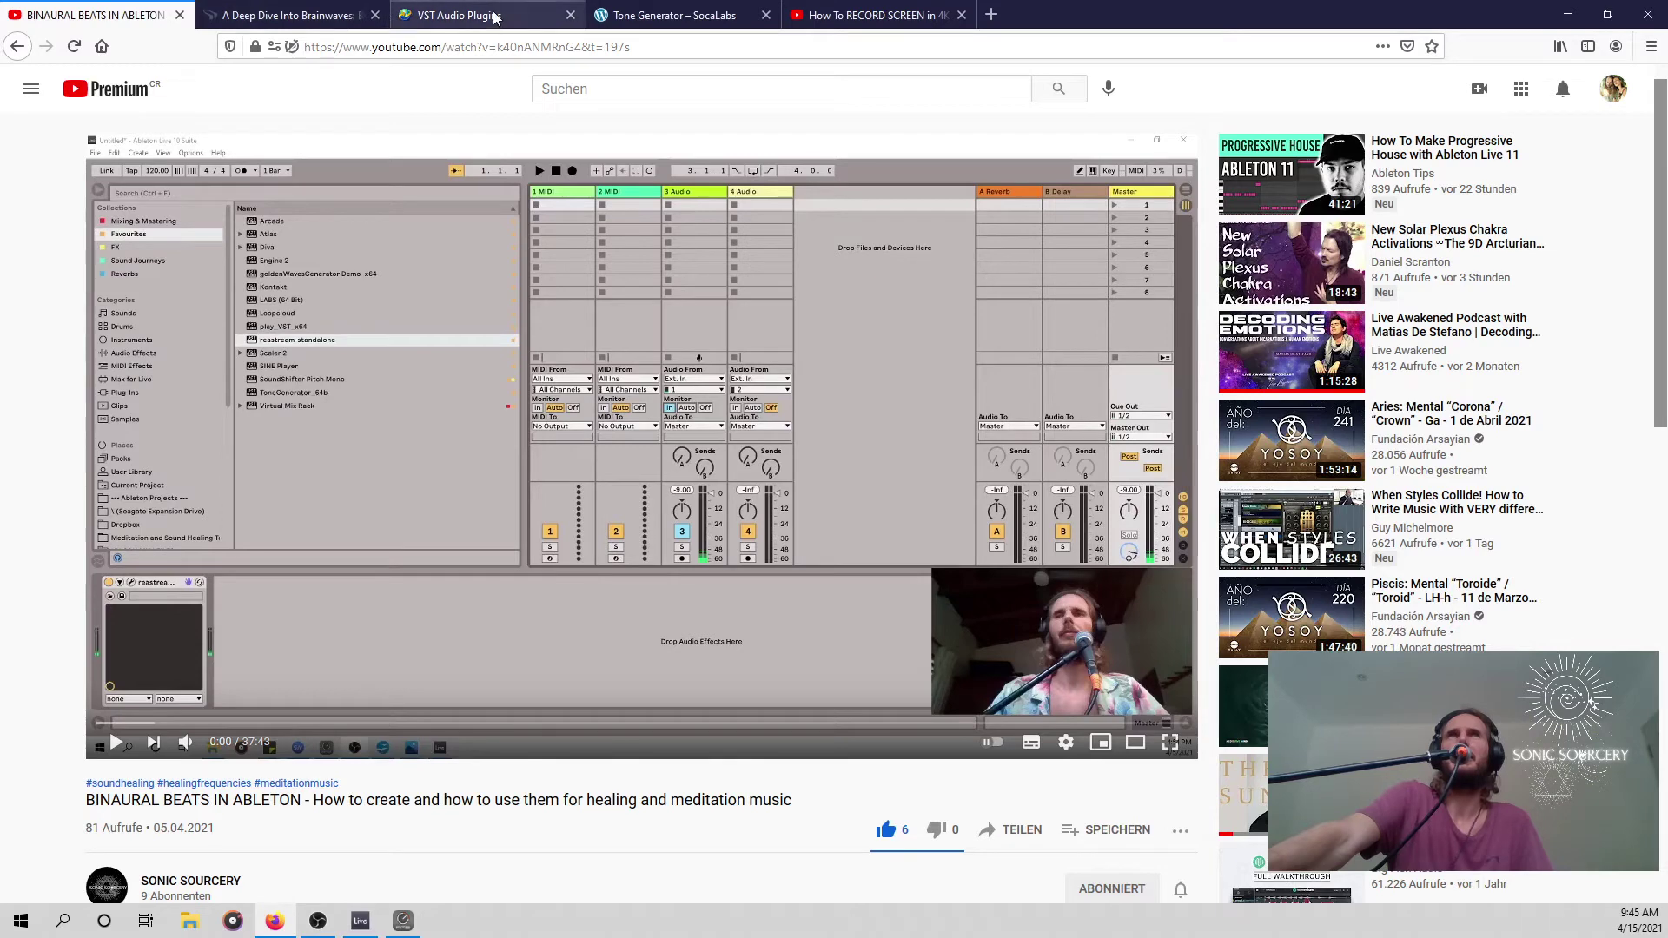
click(676, 16)
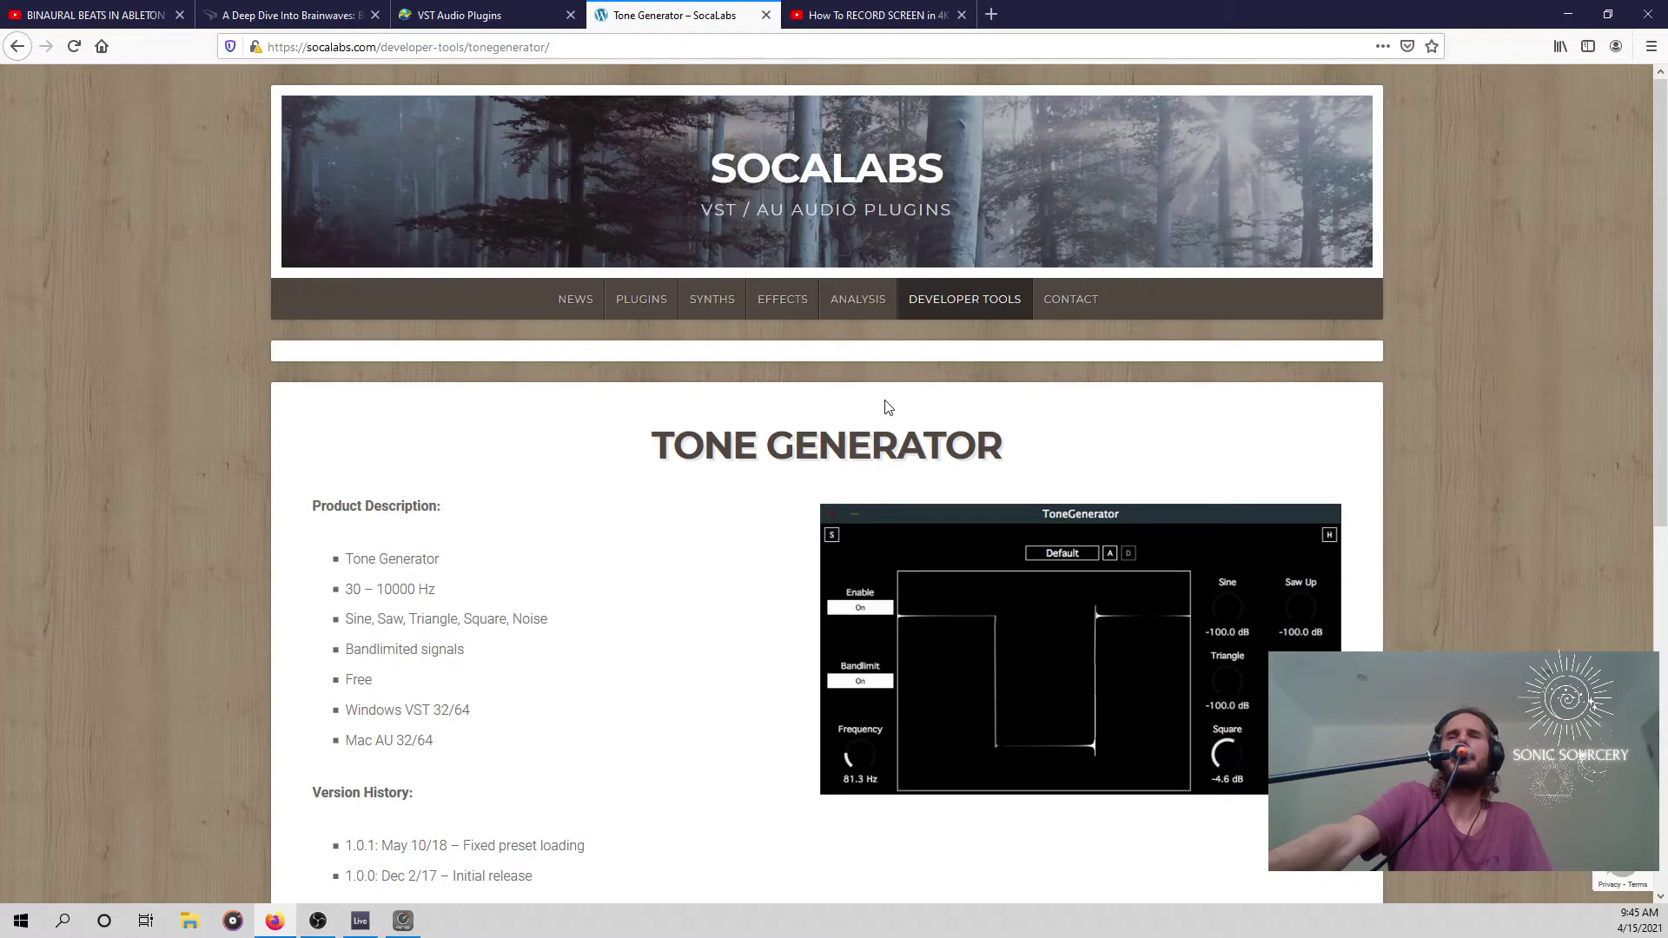
scroll(578, 480, down, 3)
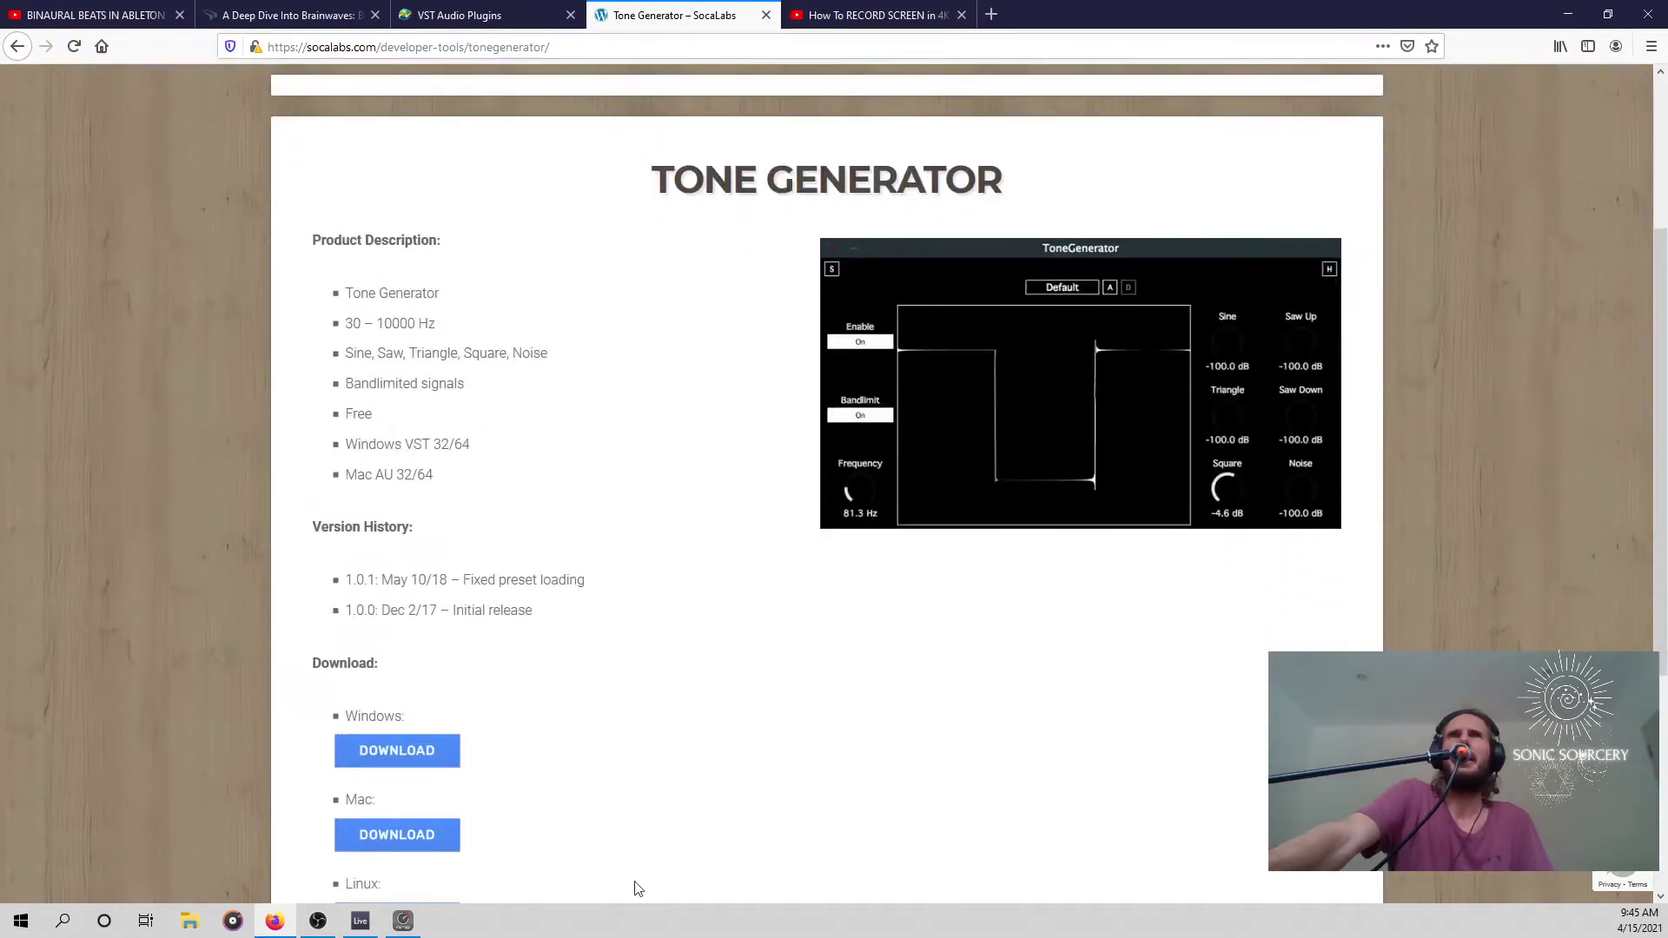
scroll(504, 704, down, 2)
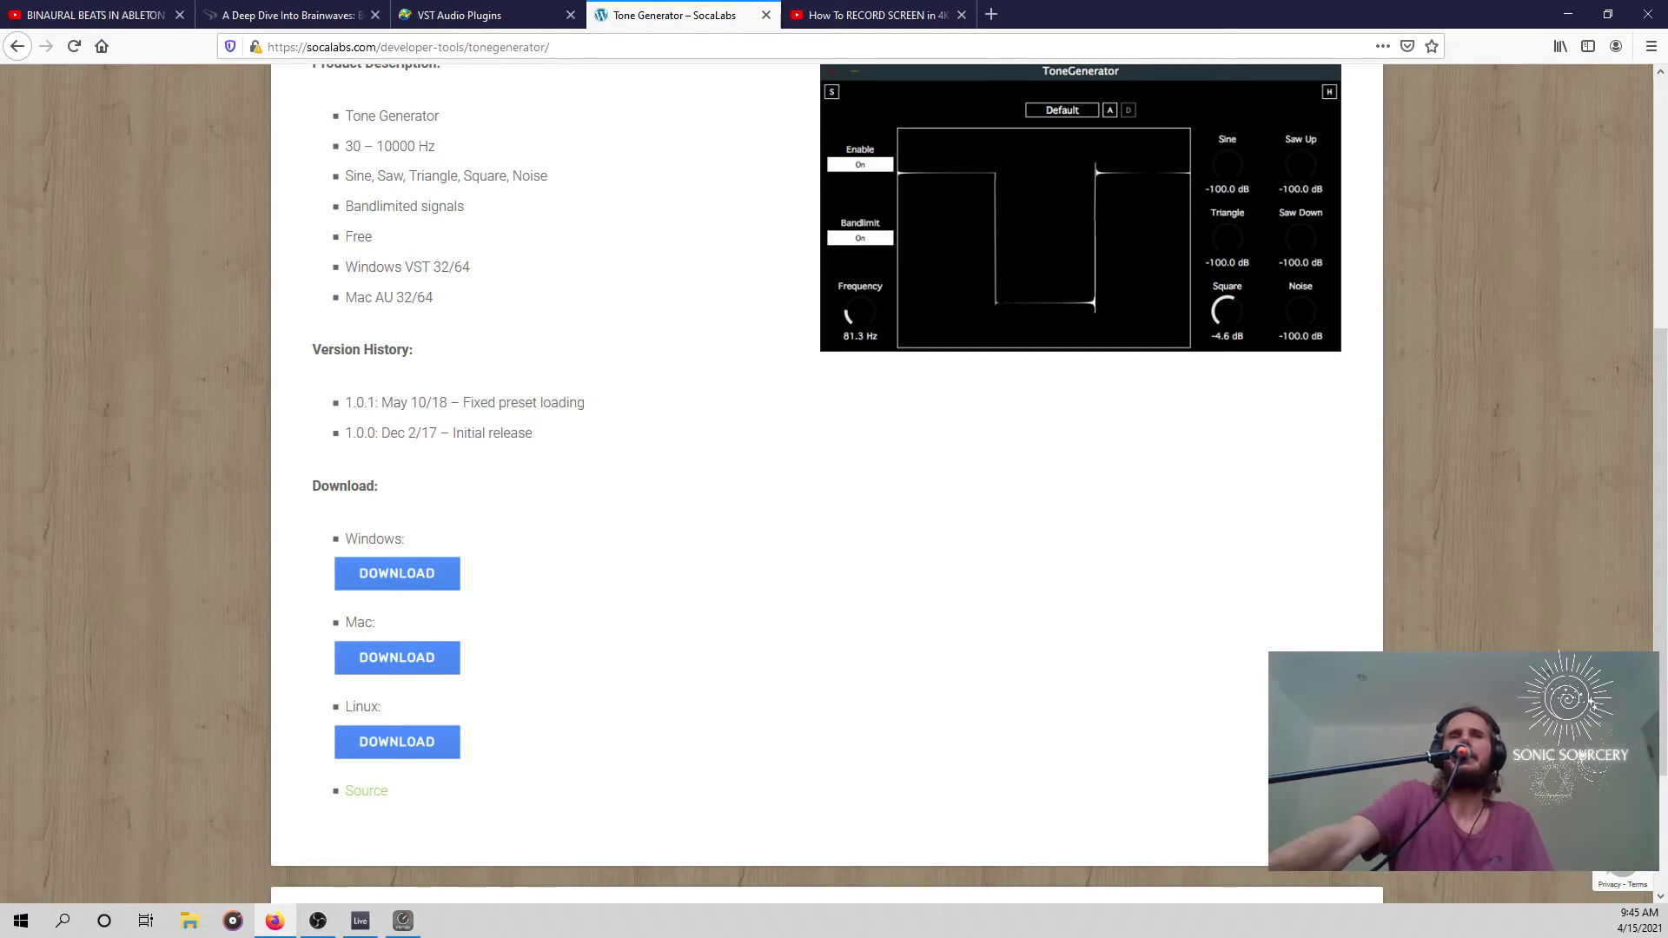
key(alt+Tab)
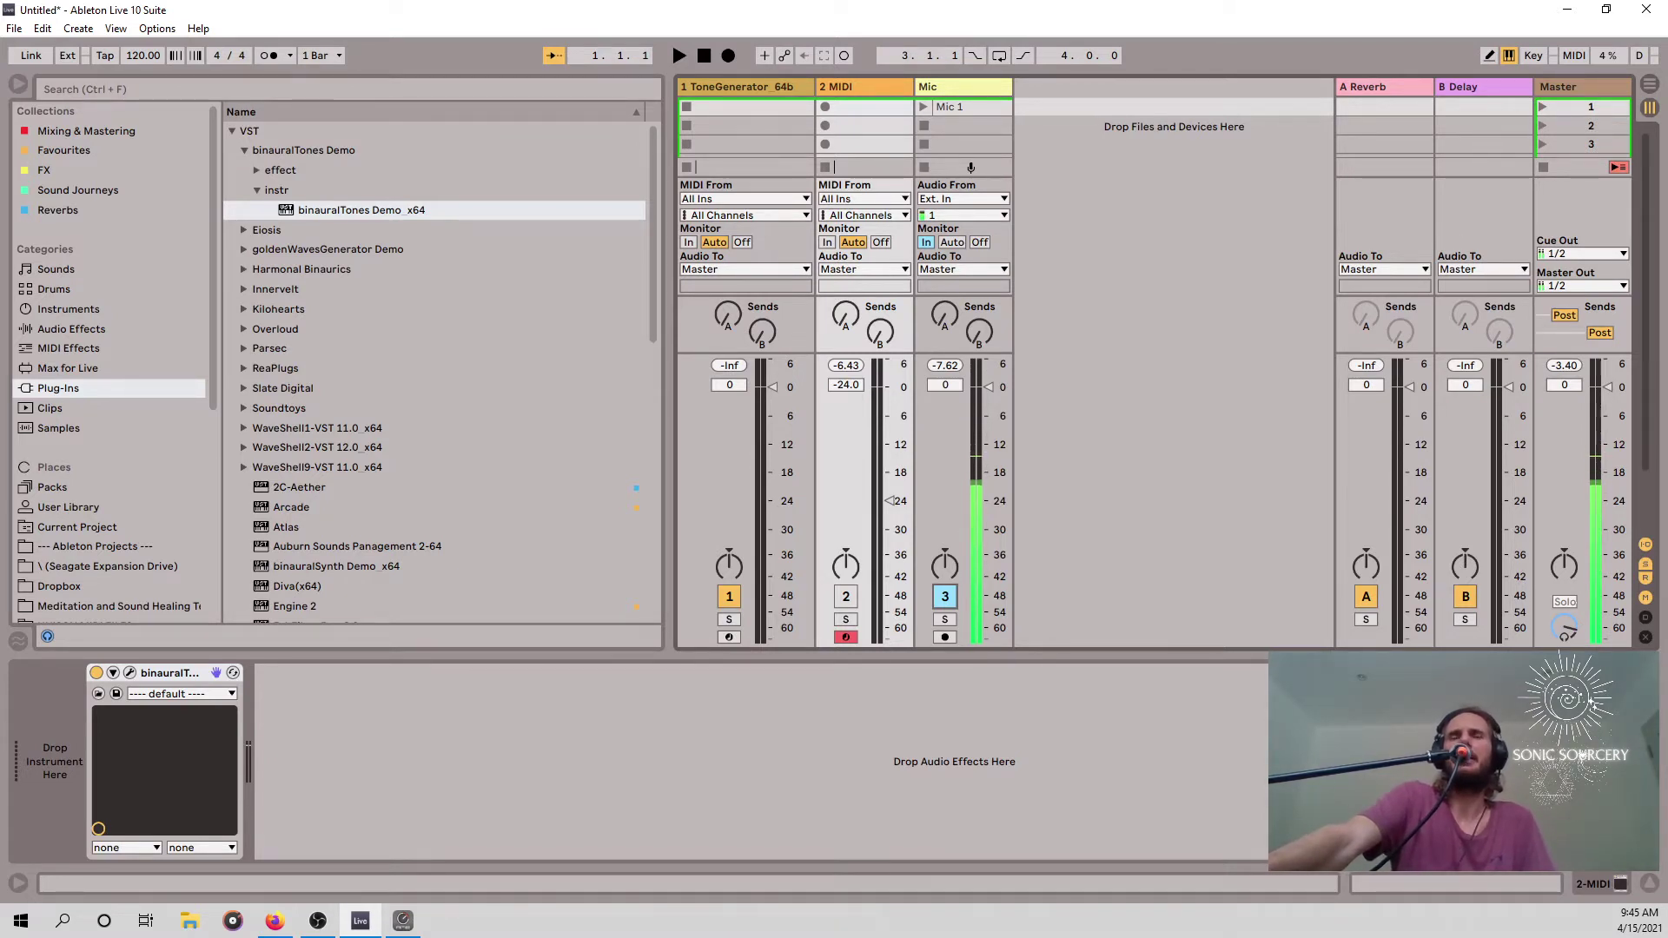
Open the ToneGenerator plug-in window on track 1 and place it over the mixer.
click(54, 387)
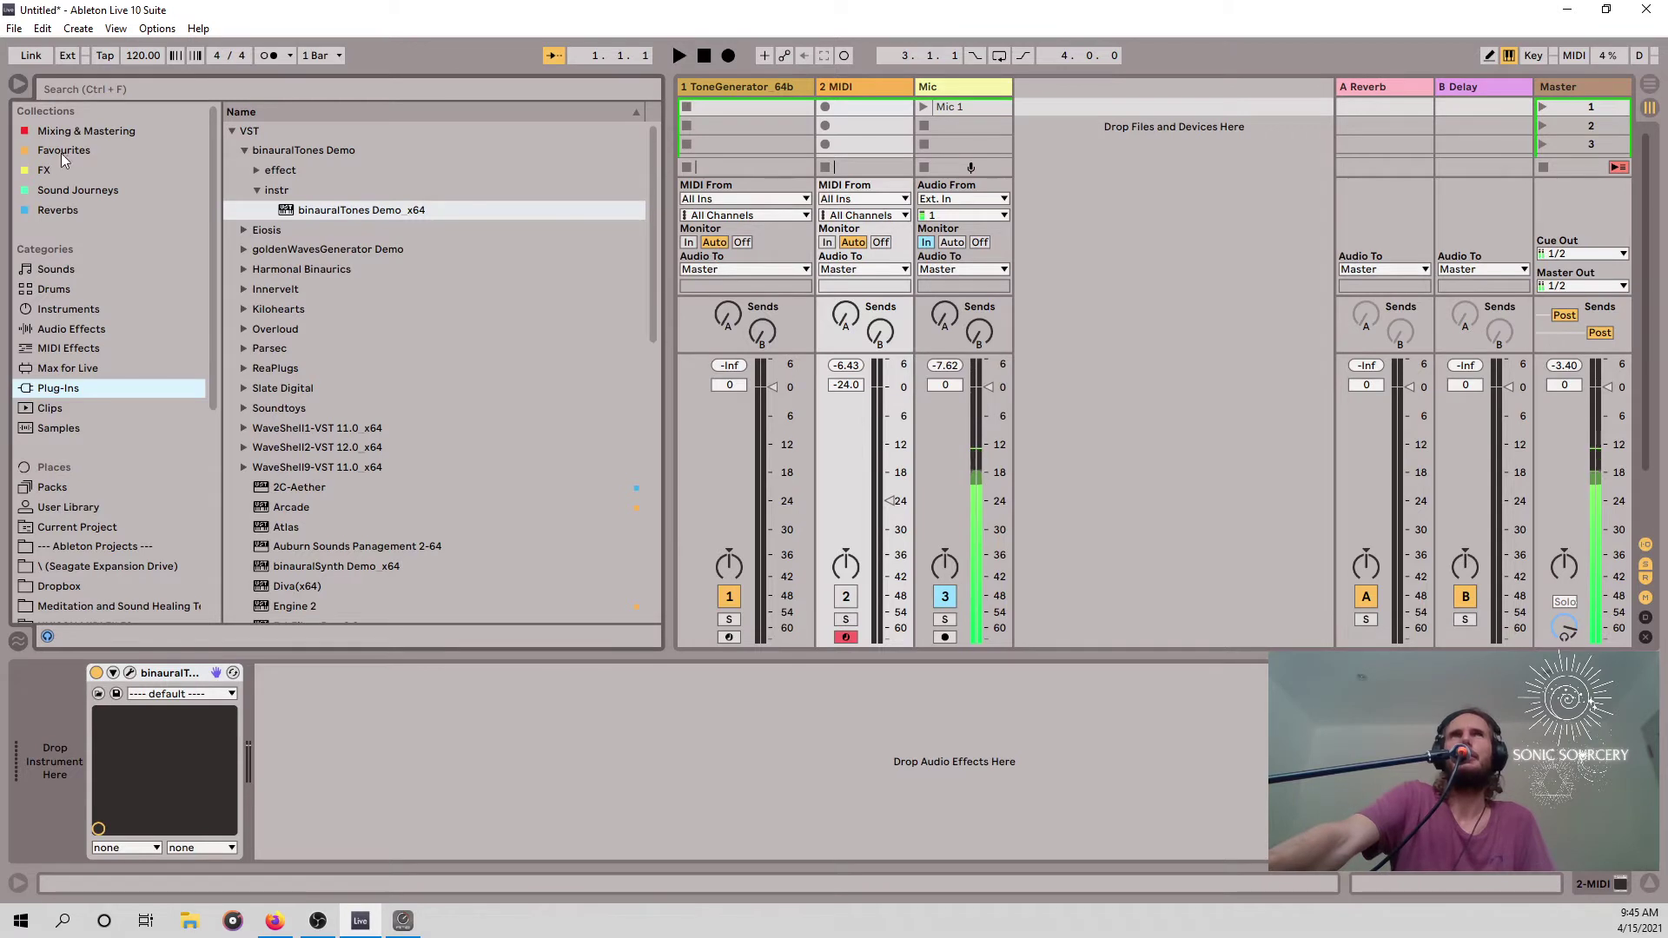
click(770, 86)
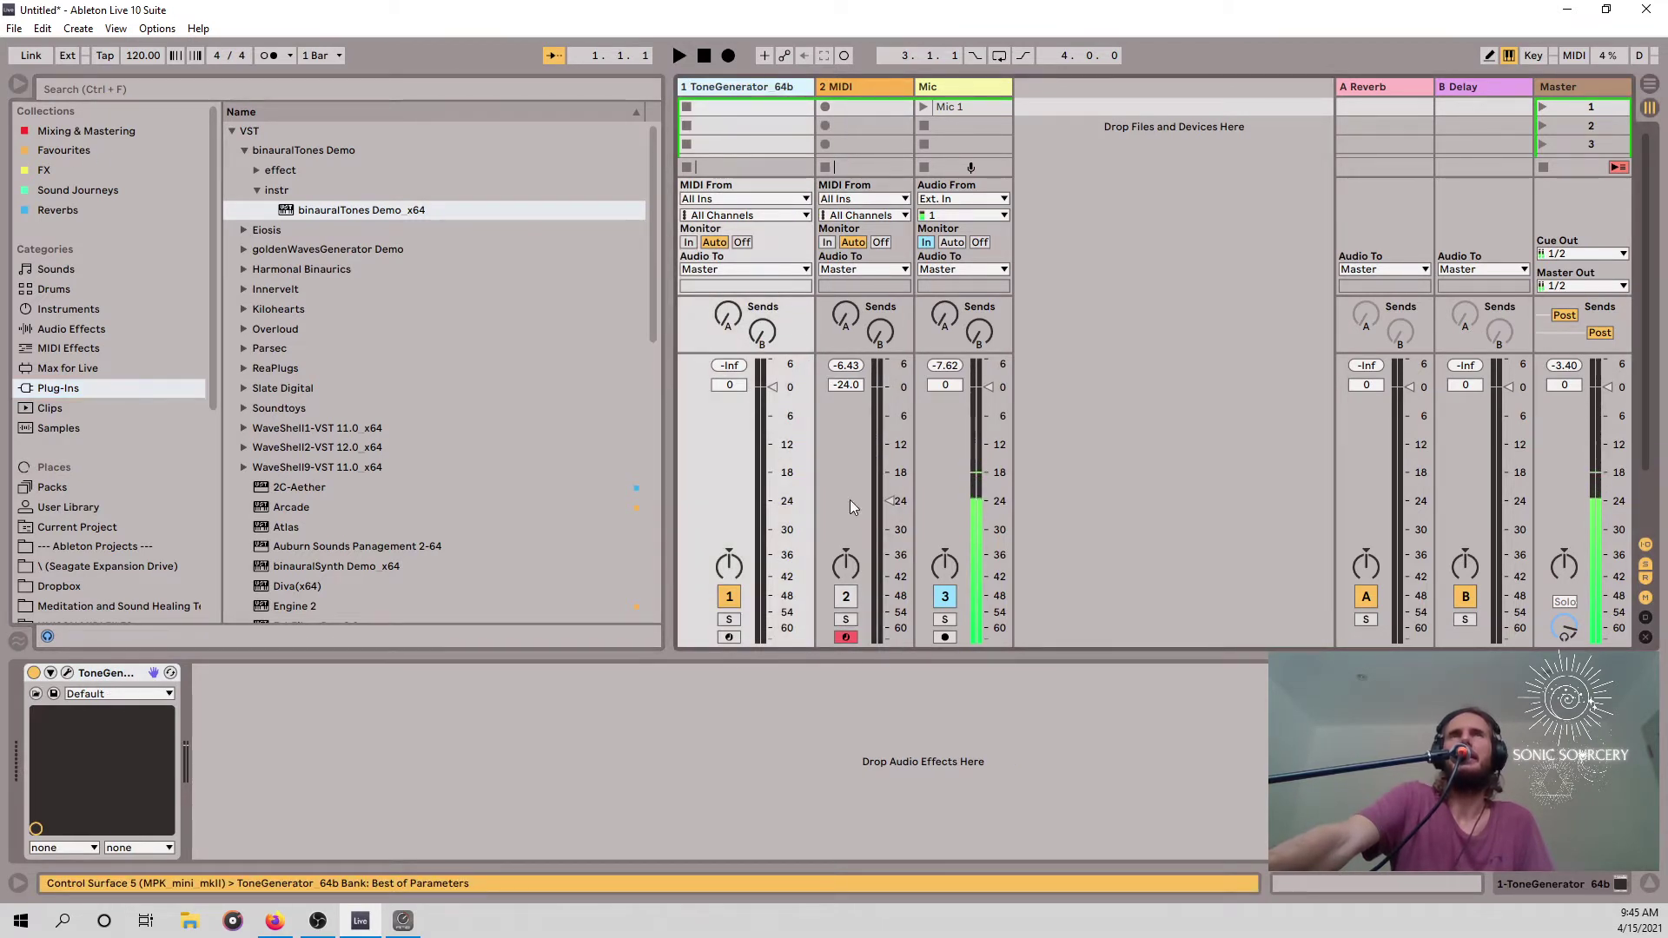
click(68, 674)
drag(369, 117, 776, 270)
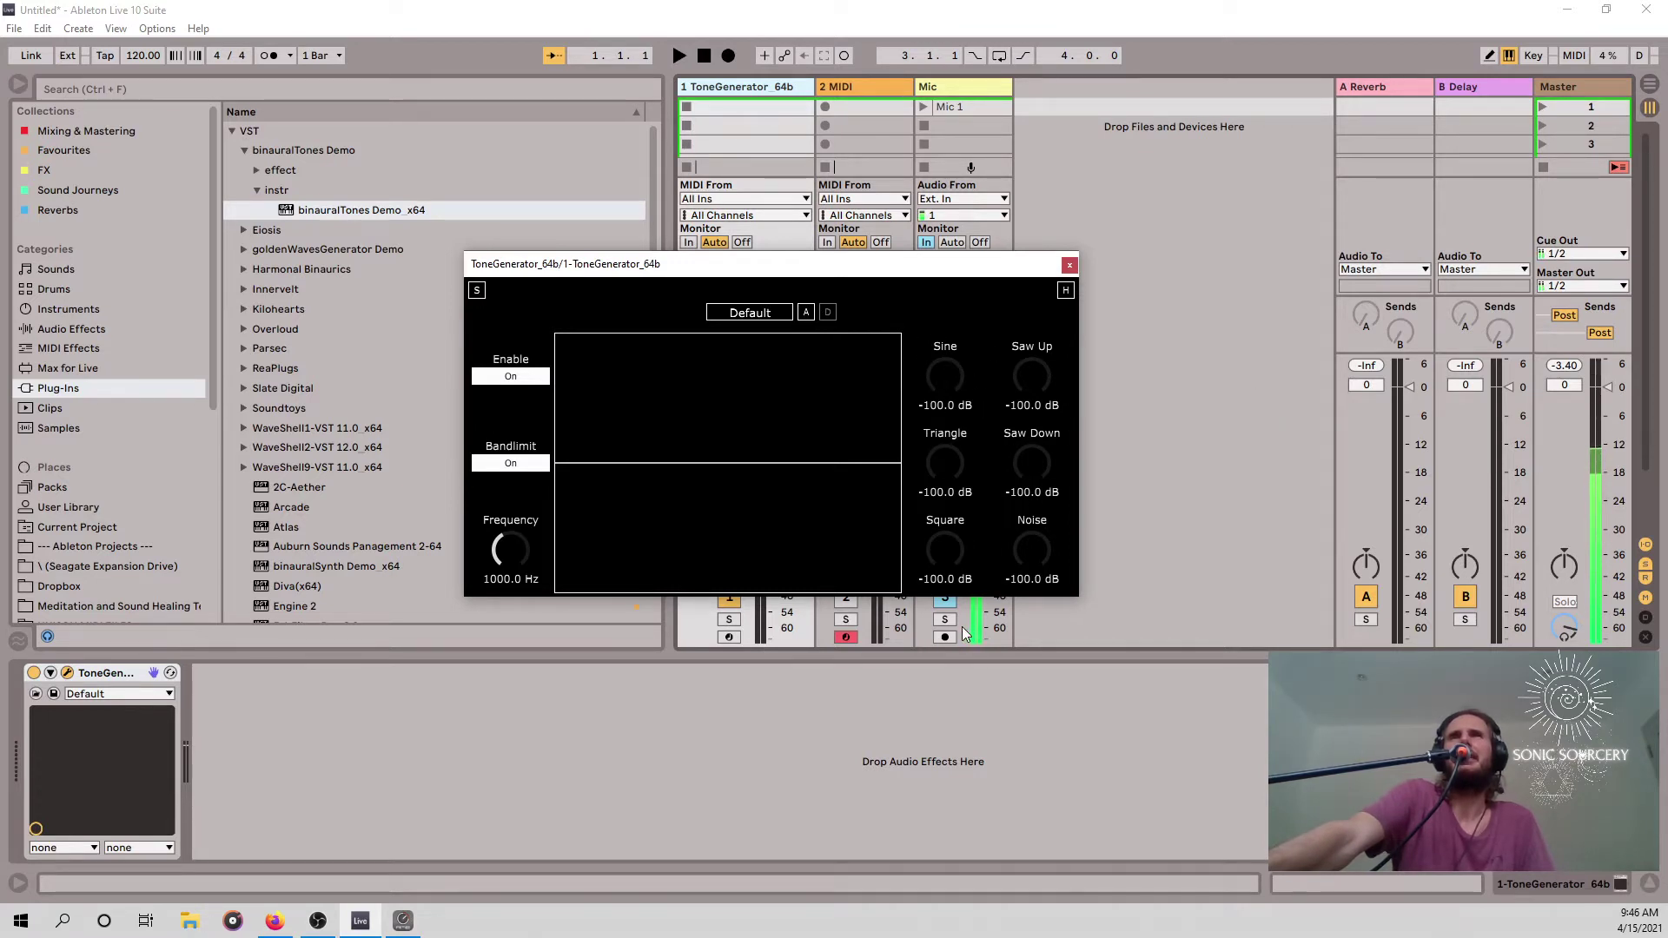
drag(810, 272, 1169, 330)
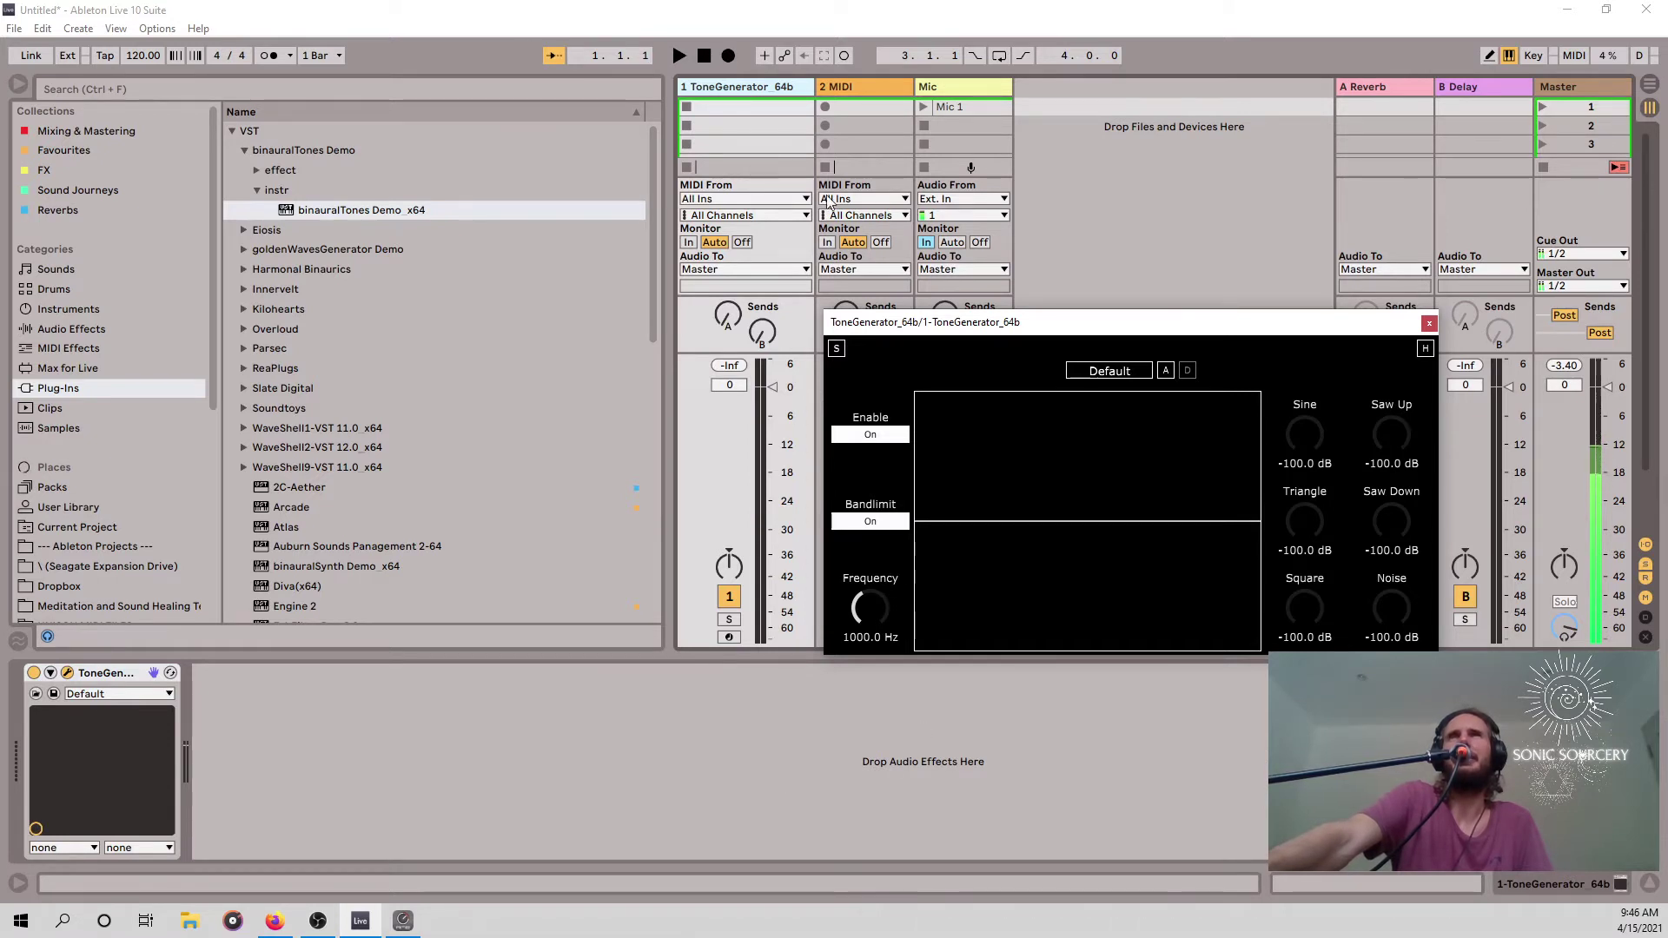
drag(1155, 324, 1013, 326)
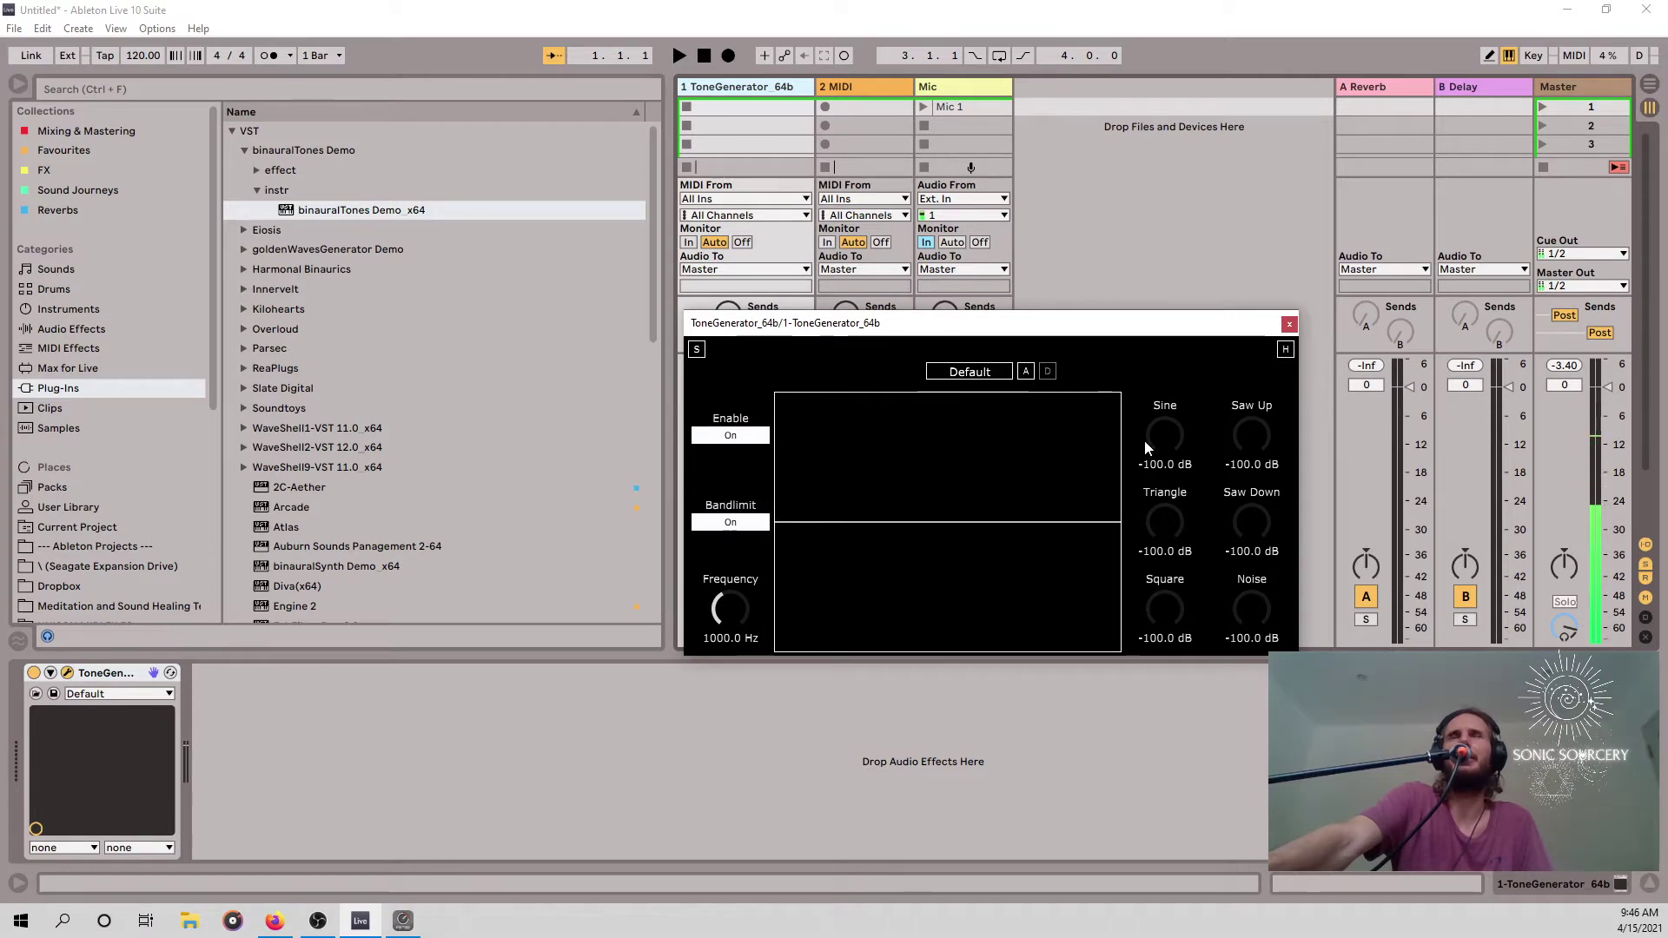
Set the ToneGenerator frequency to 200 Hz, raise its sine level to -36 dB, and move its window clear of track 1.
click(726, 638)
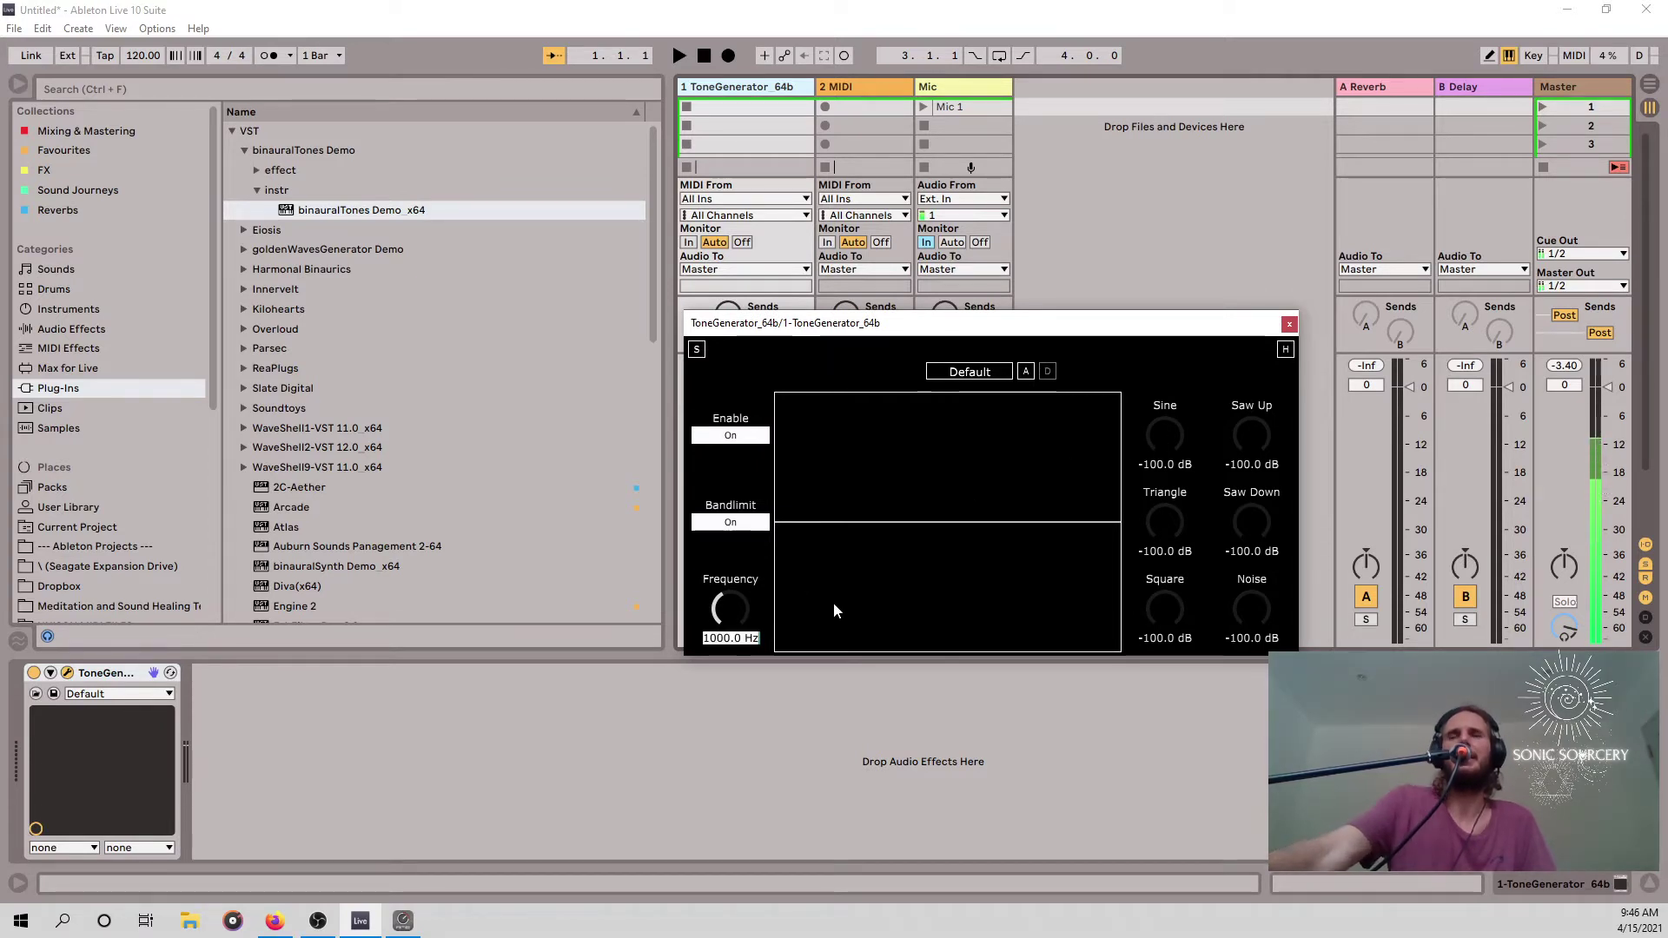
text(200)
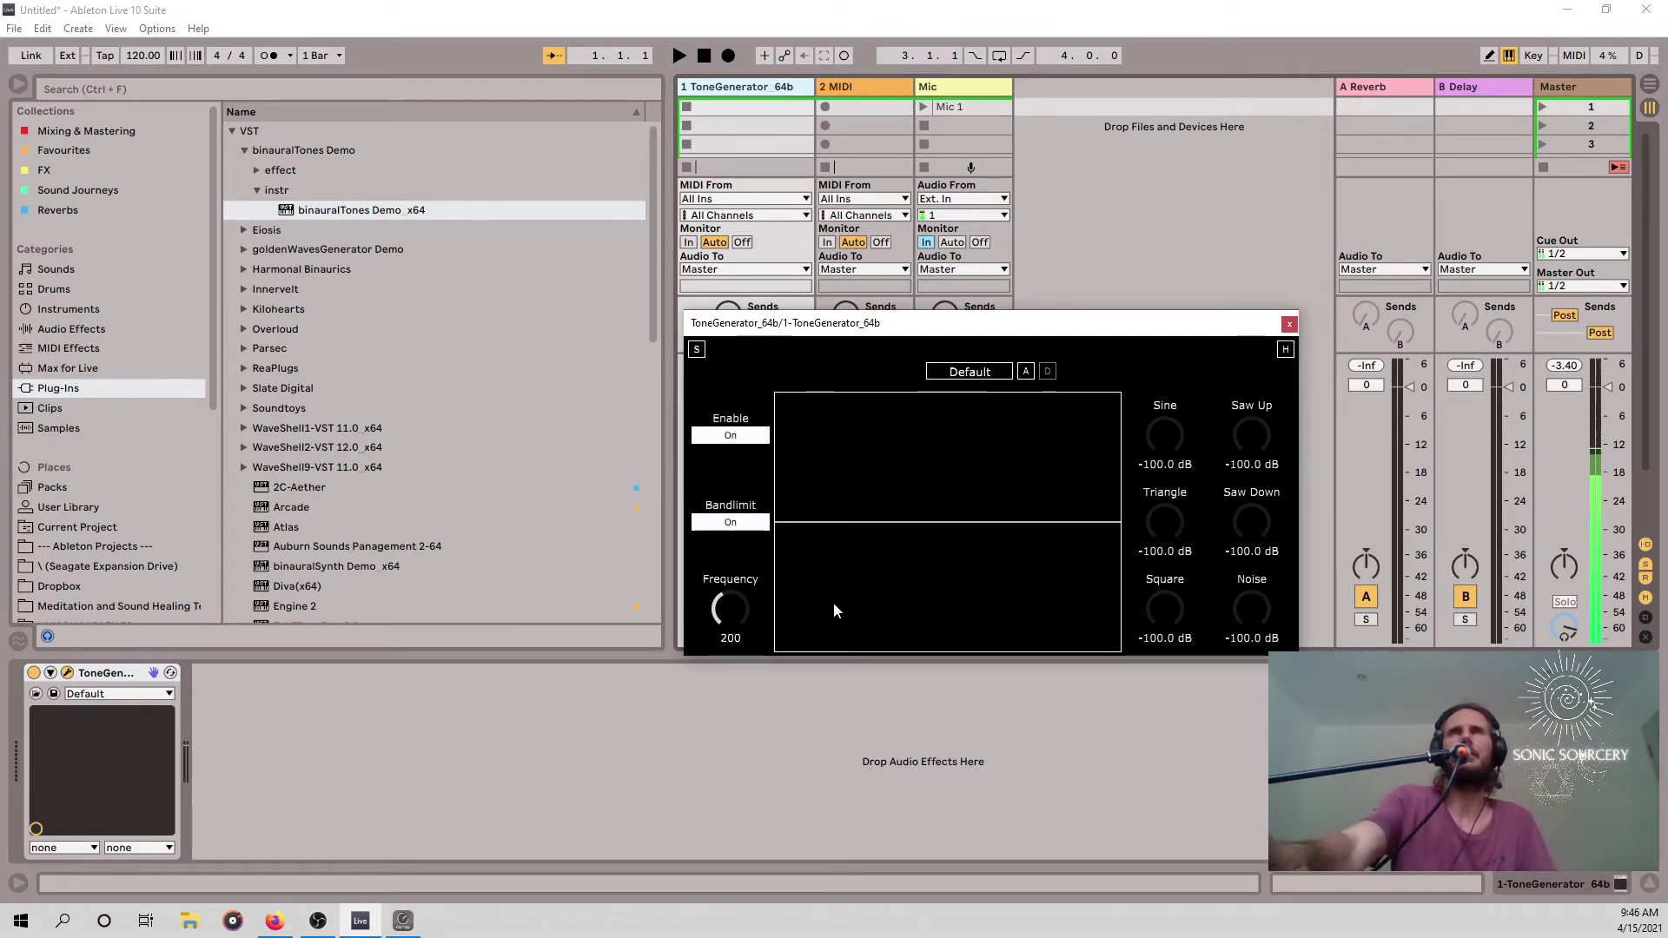
key(Return)
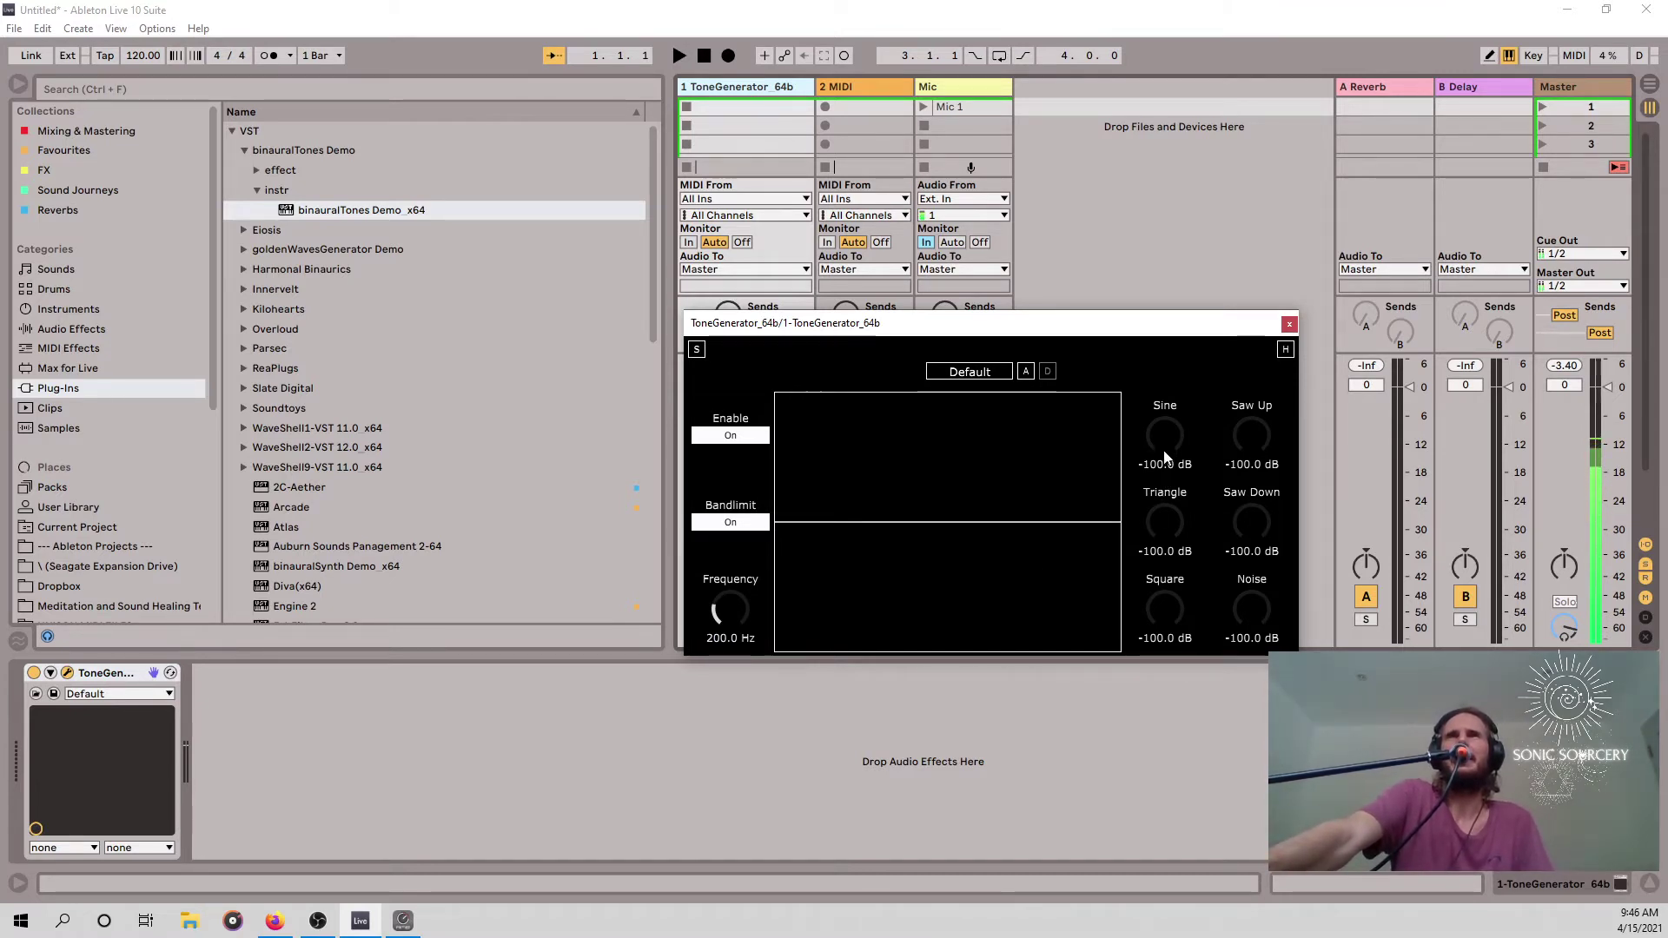
drag(1164, 447, 1155, 425)
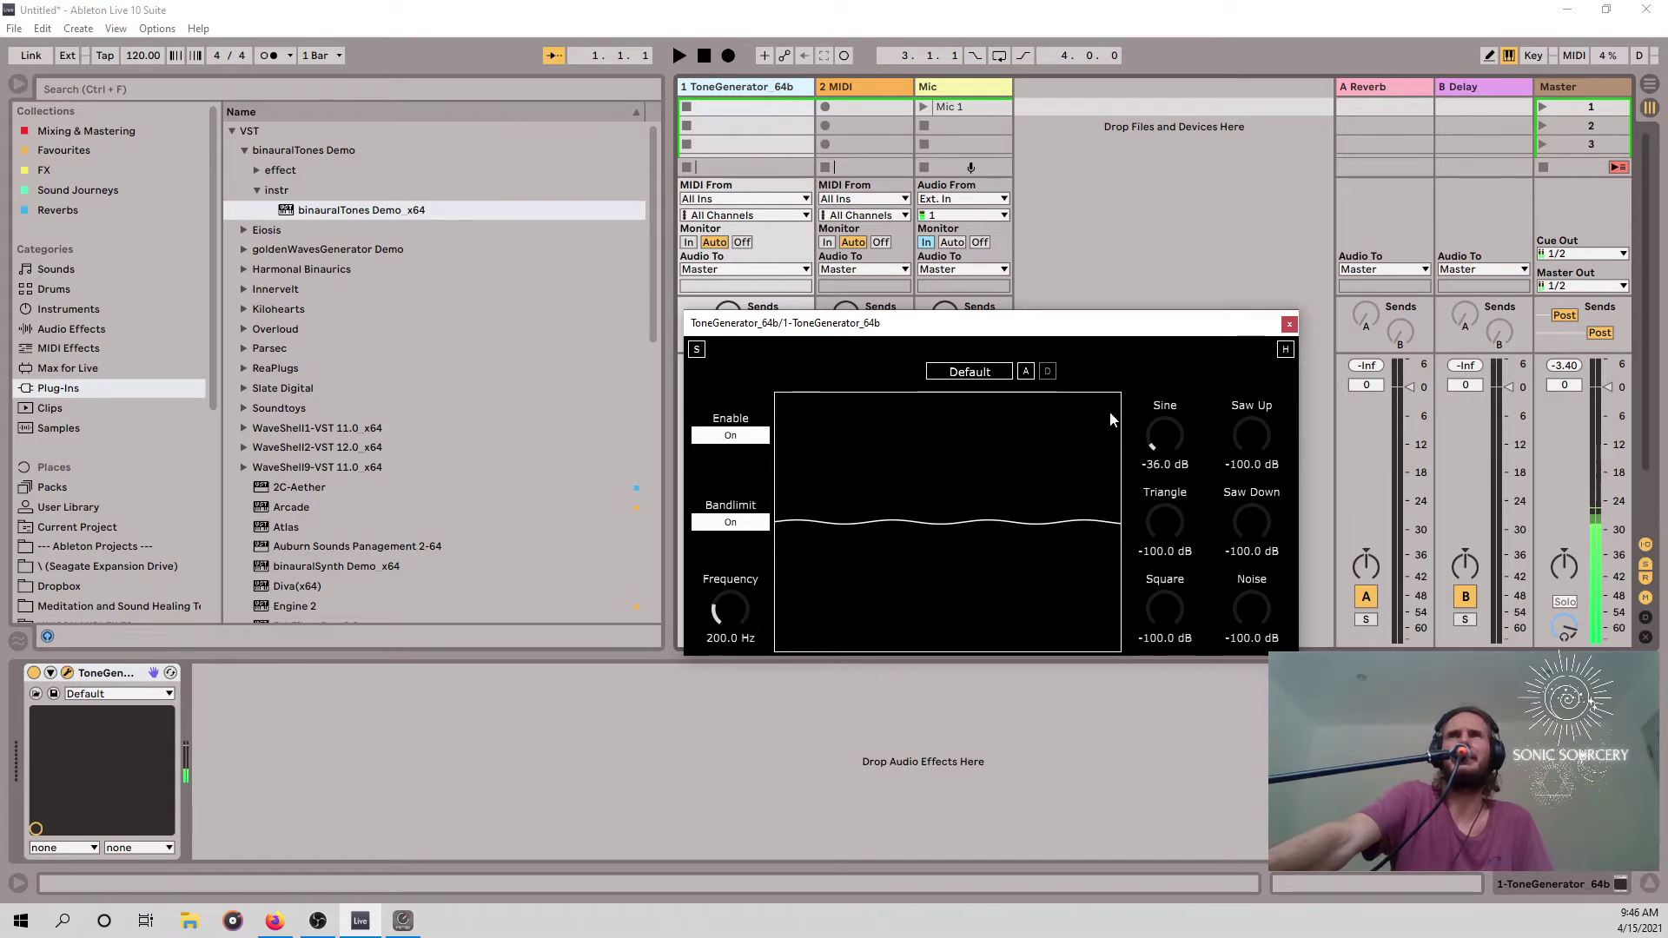
drag(1083, 323, 1286, 324)
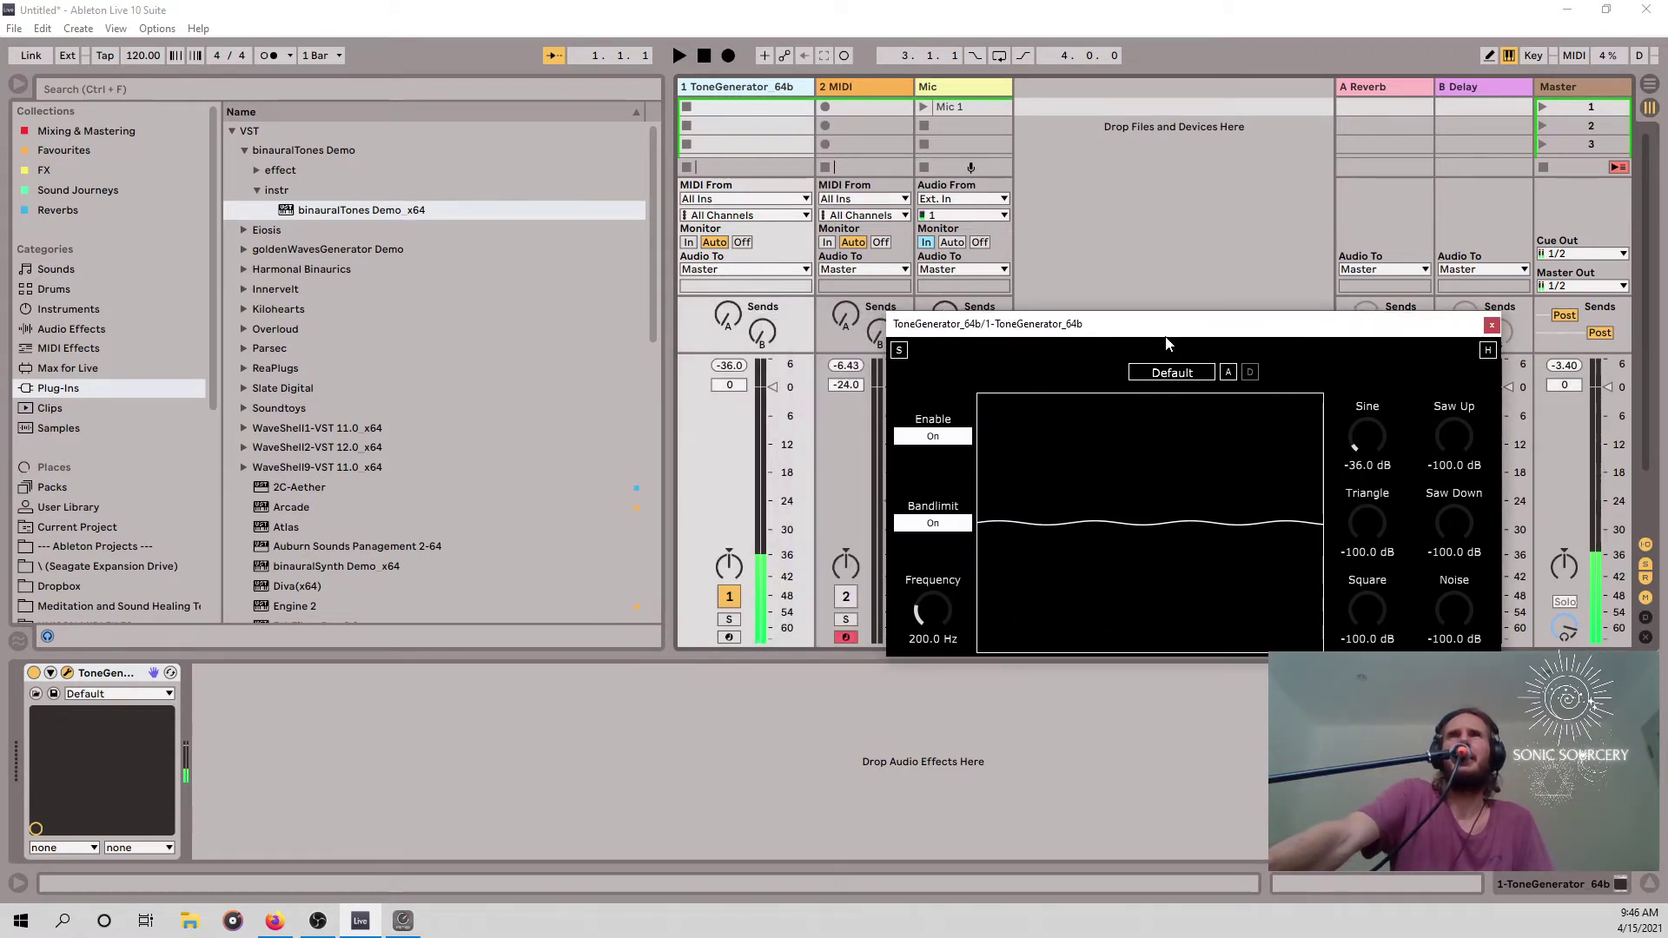
drag(1163, 329, 1095, 320)
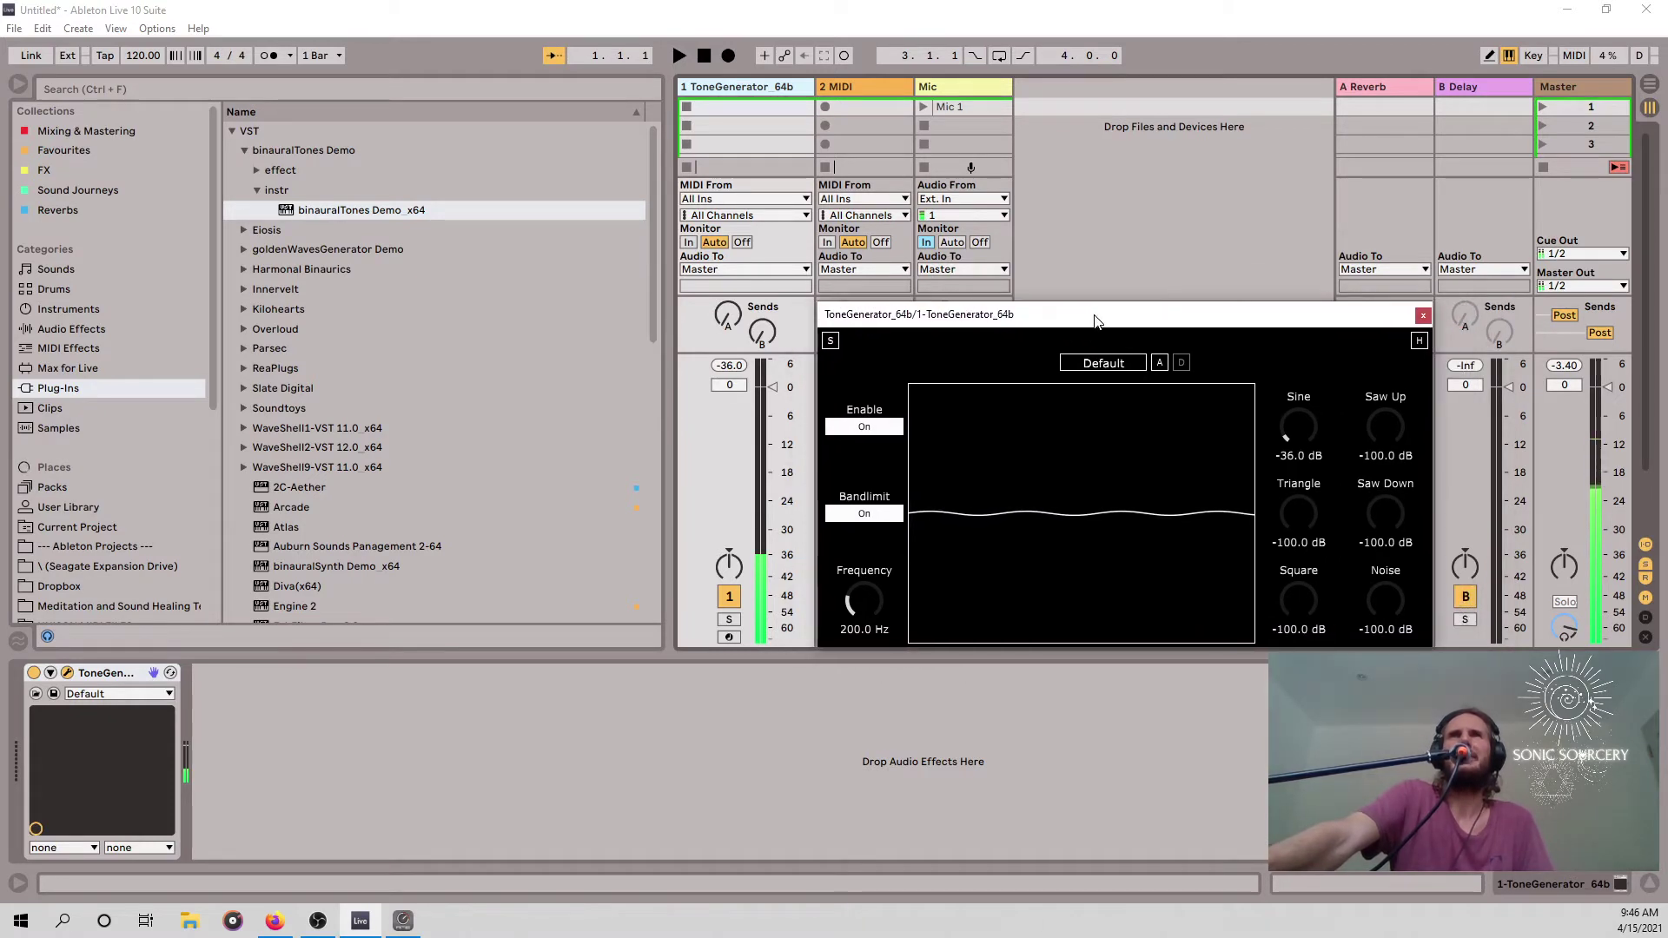
Group the ToneGenerator into an Instrument Rack and duplicate its chain in the chain list.
right_click(104, 674)
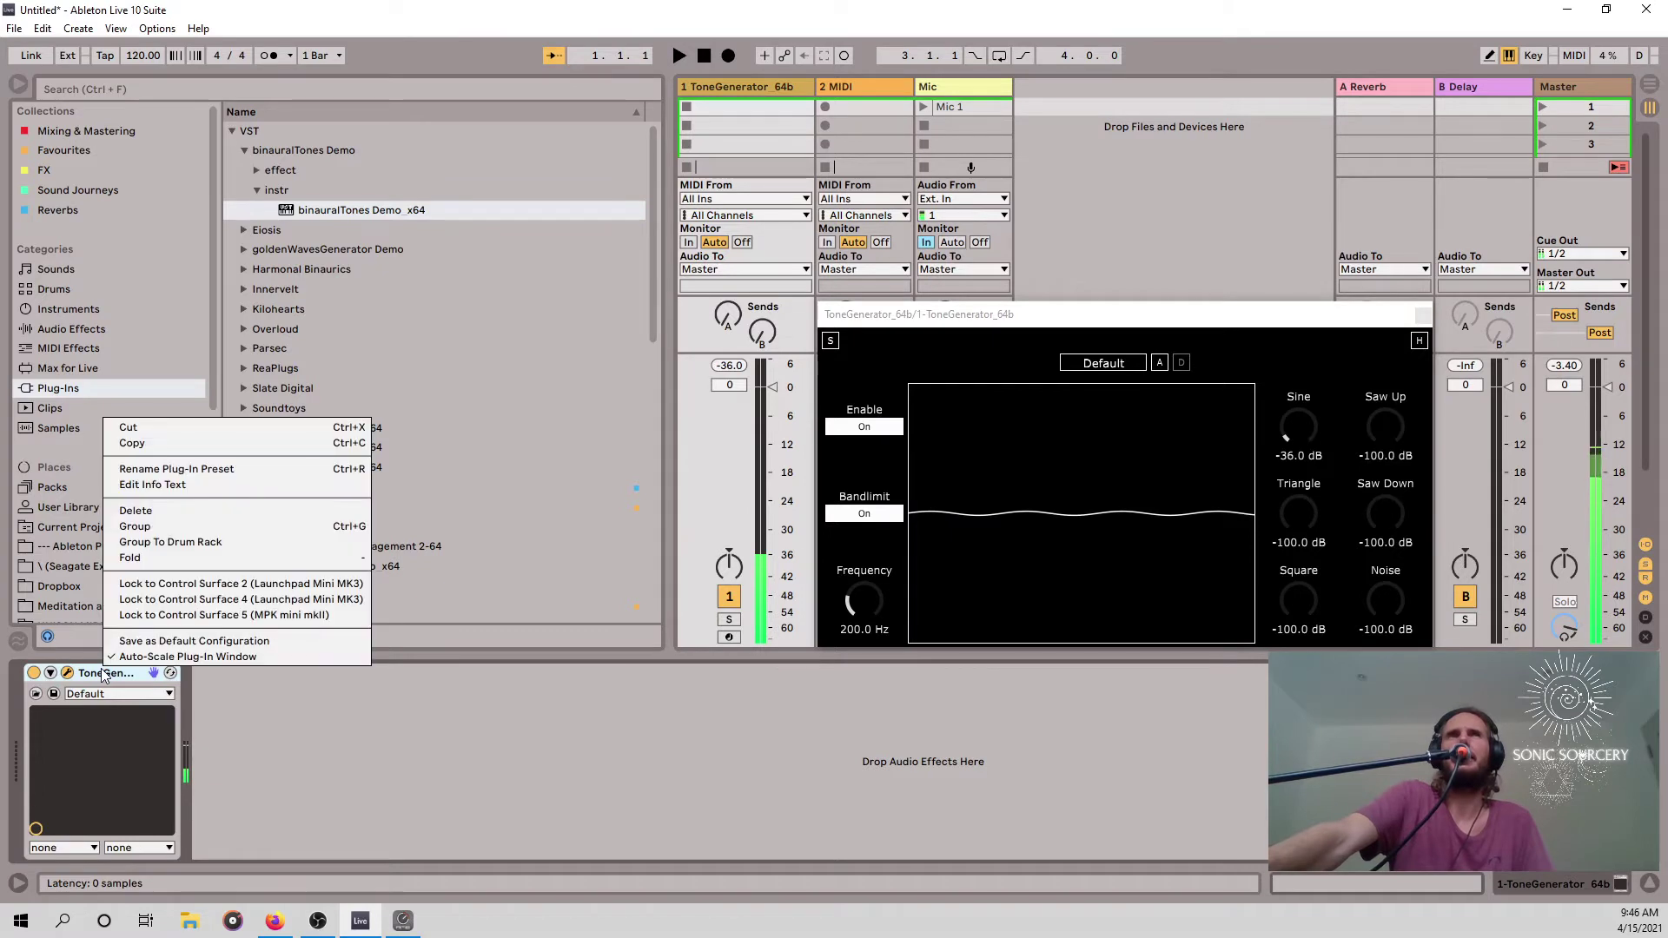
click(172, 526)
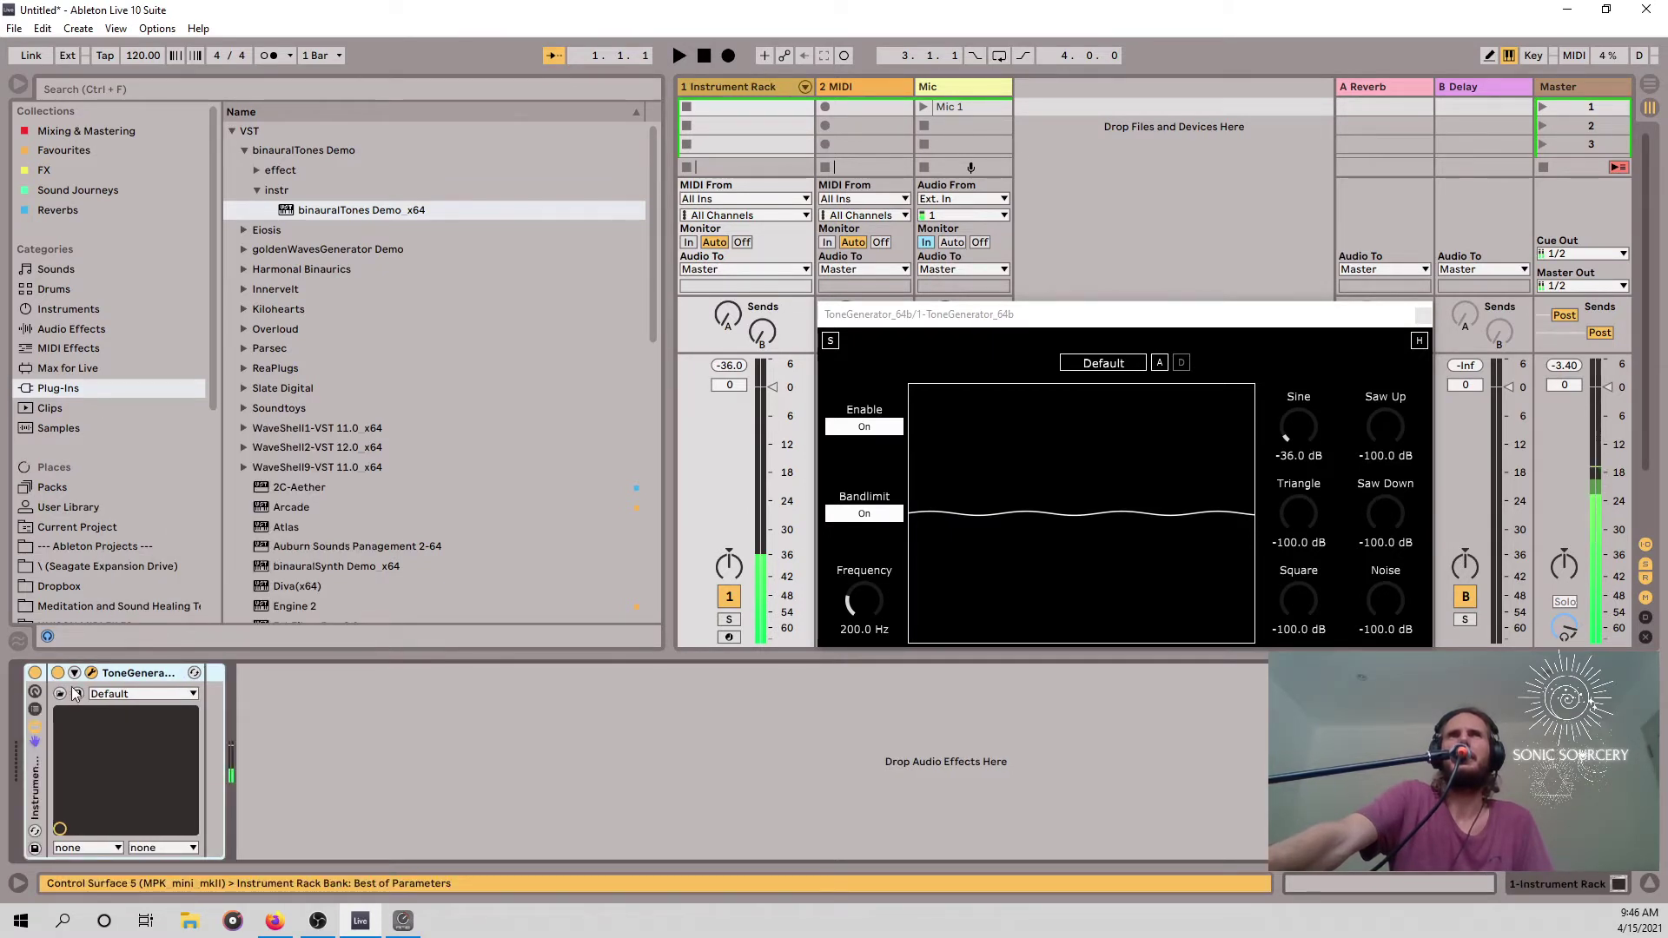
click(35, 712)
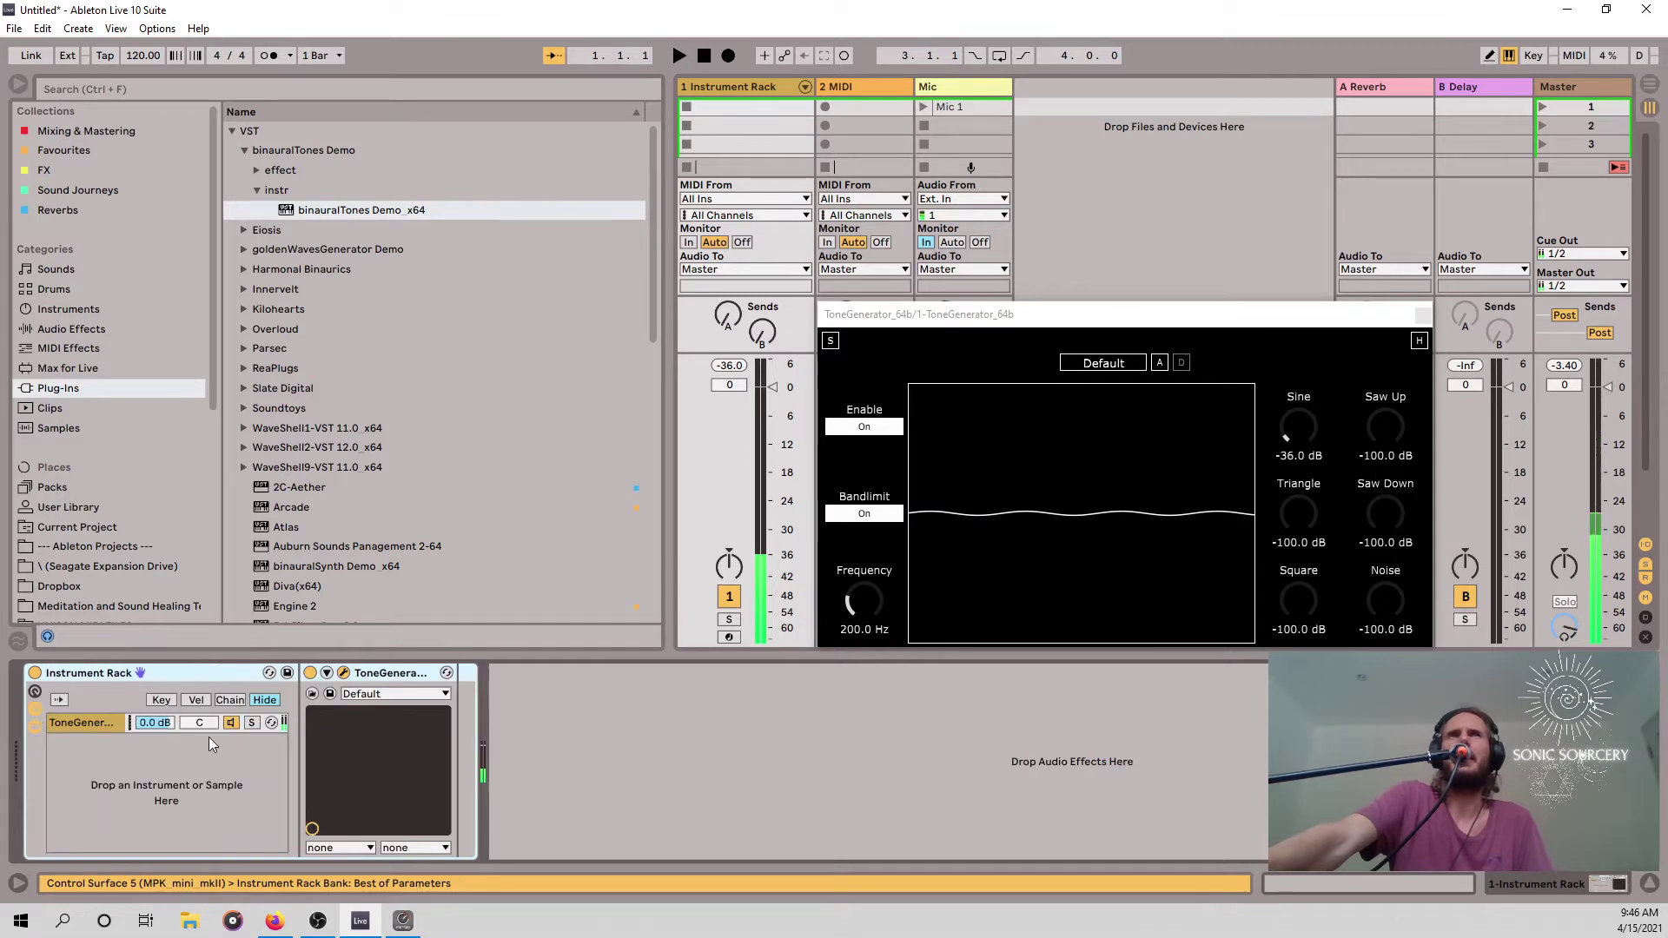
click(85, 728)
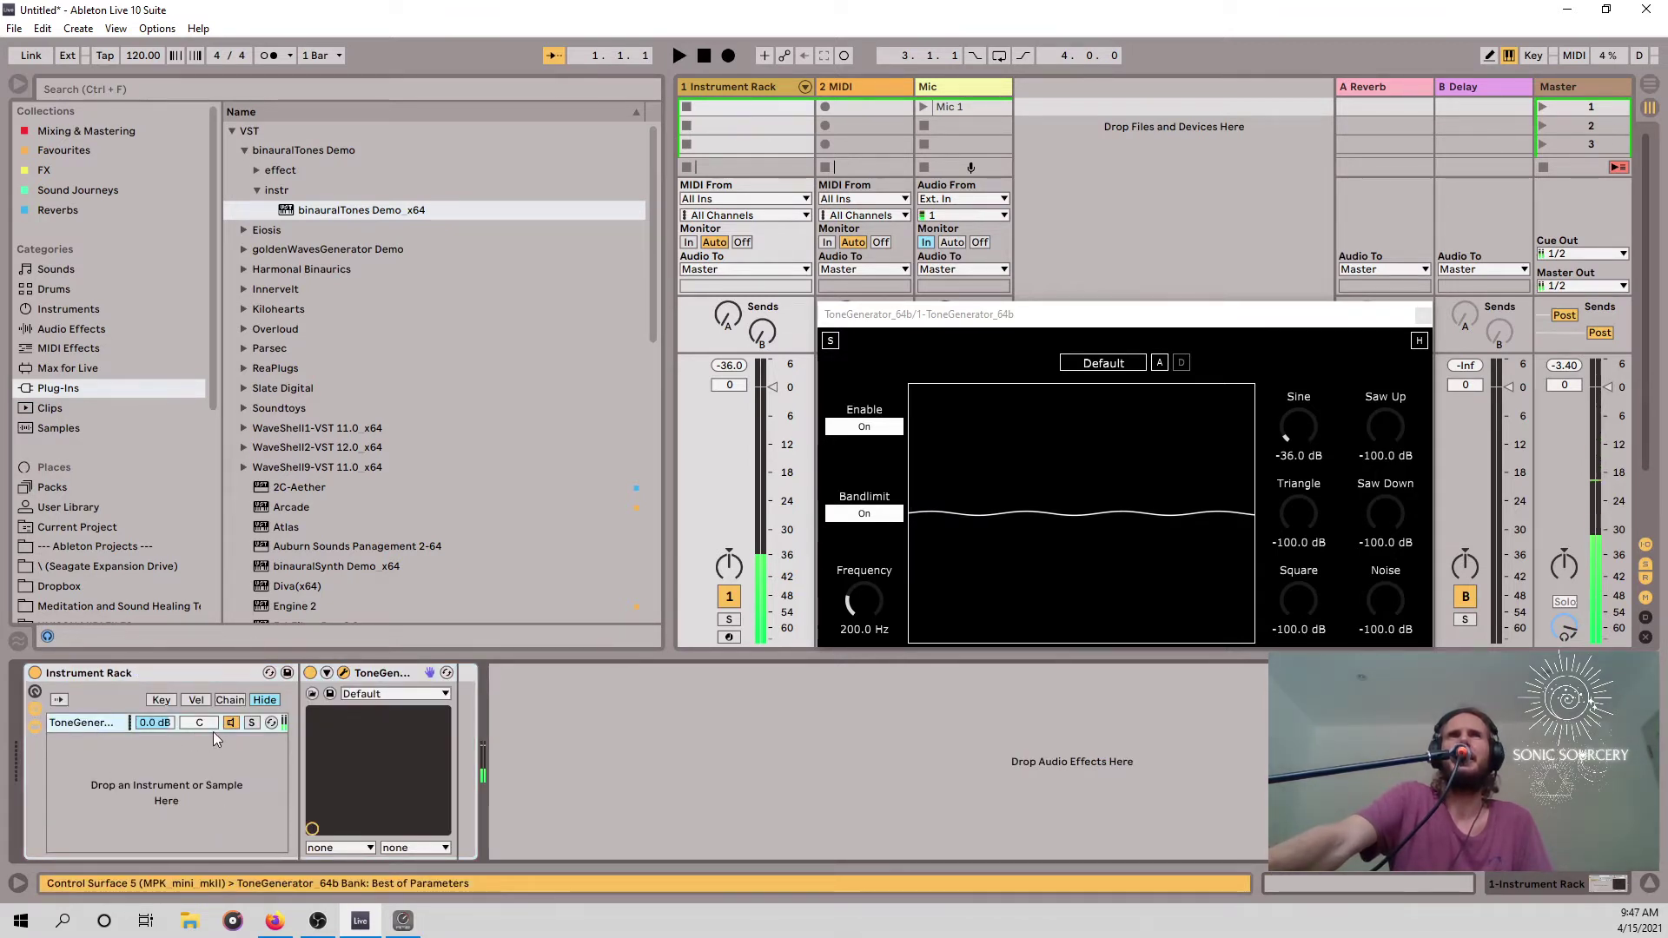
right_click(86, 724)
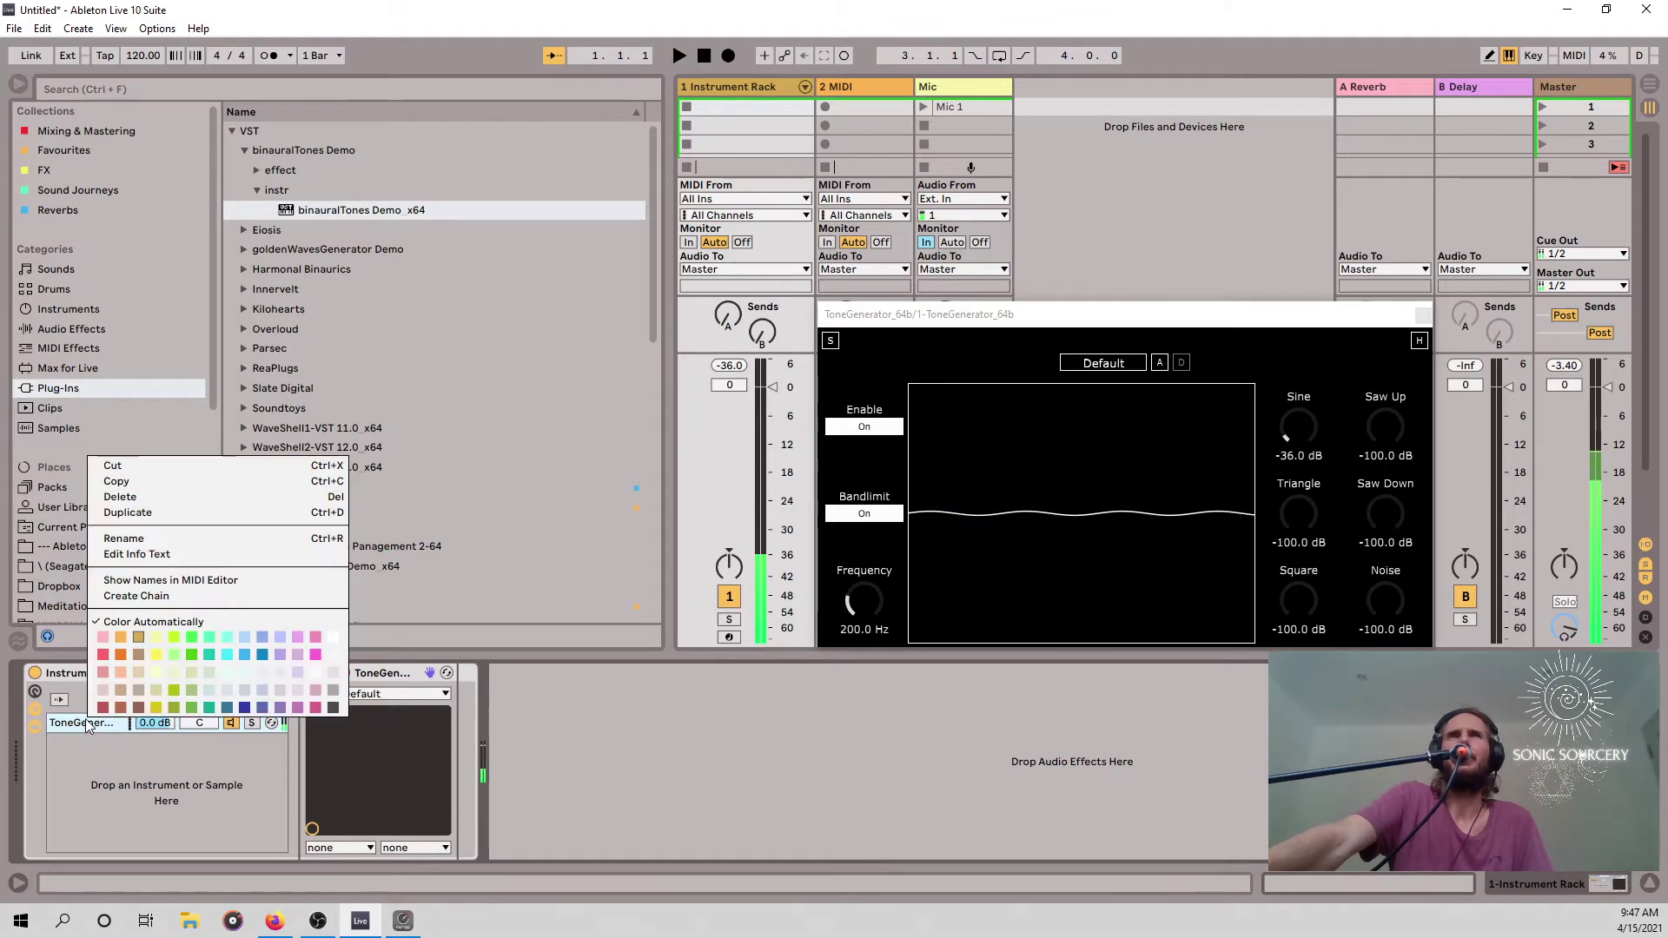
click(127, 512)
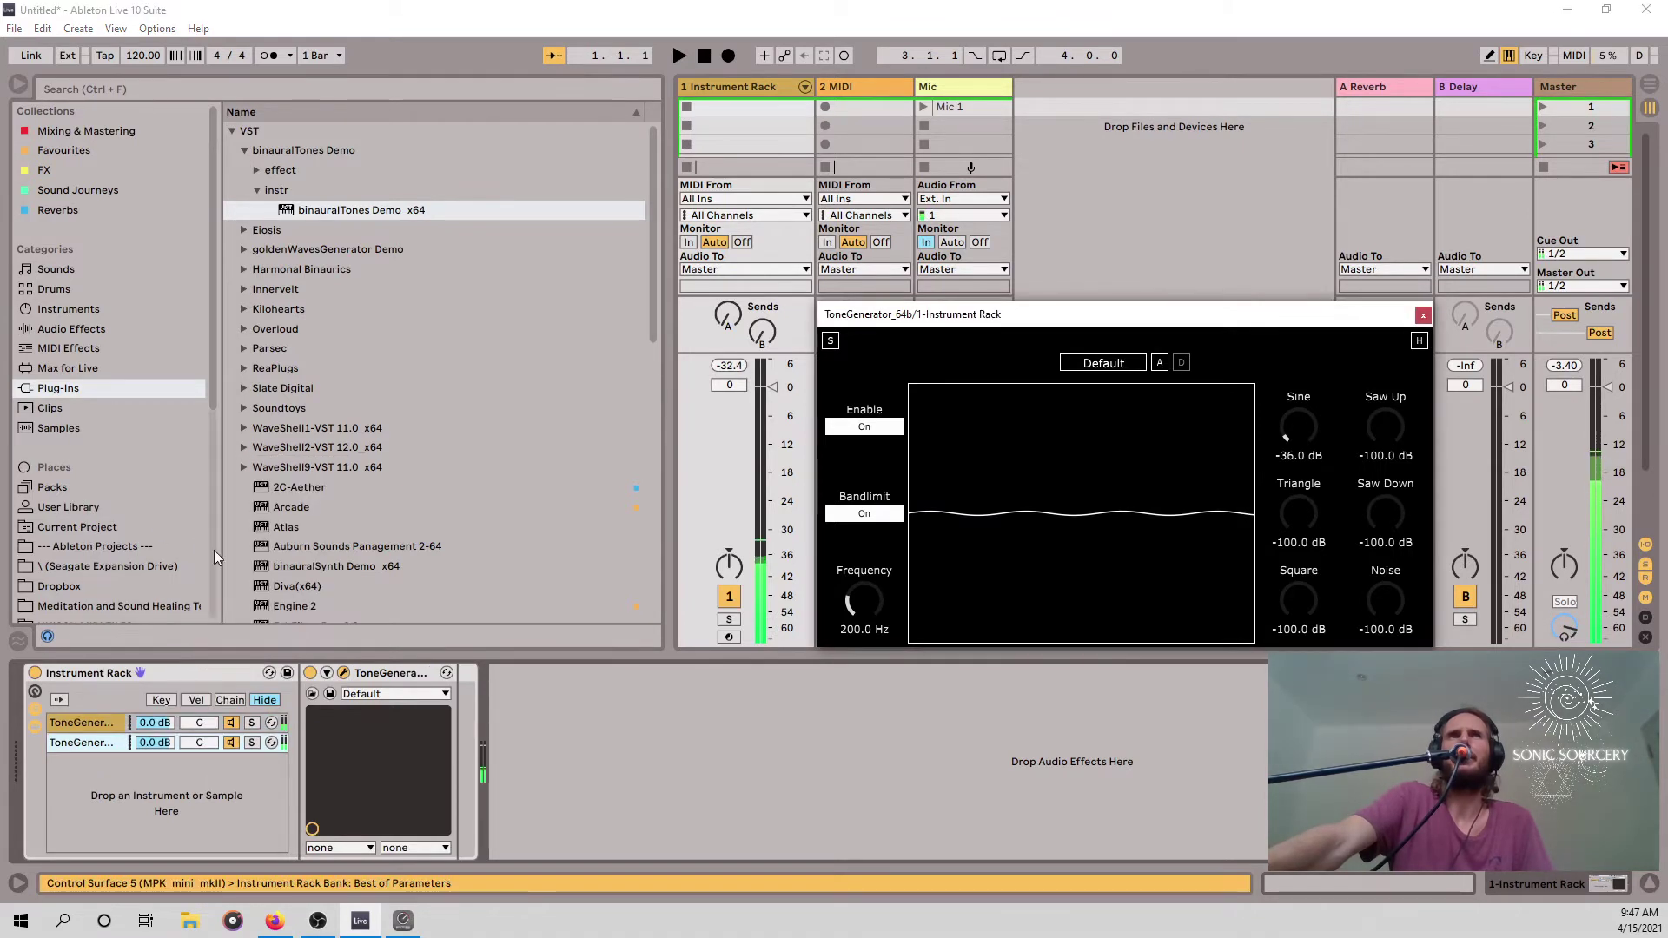
Pan the rack's first ToneGenerator chain to 50L and the second chain to 50R.
click(92, 742)
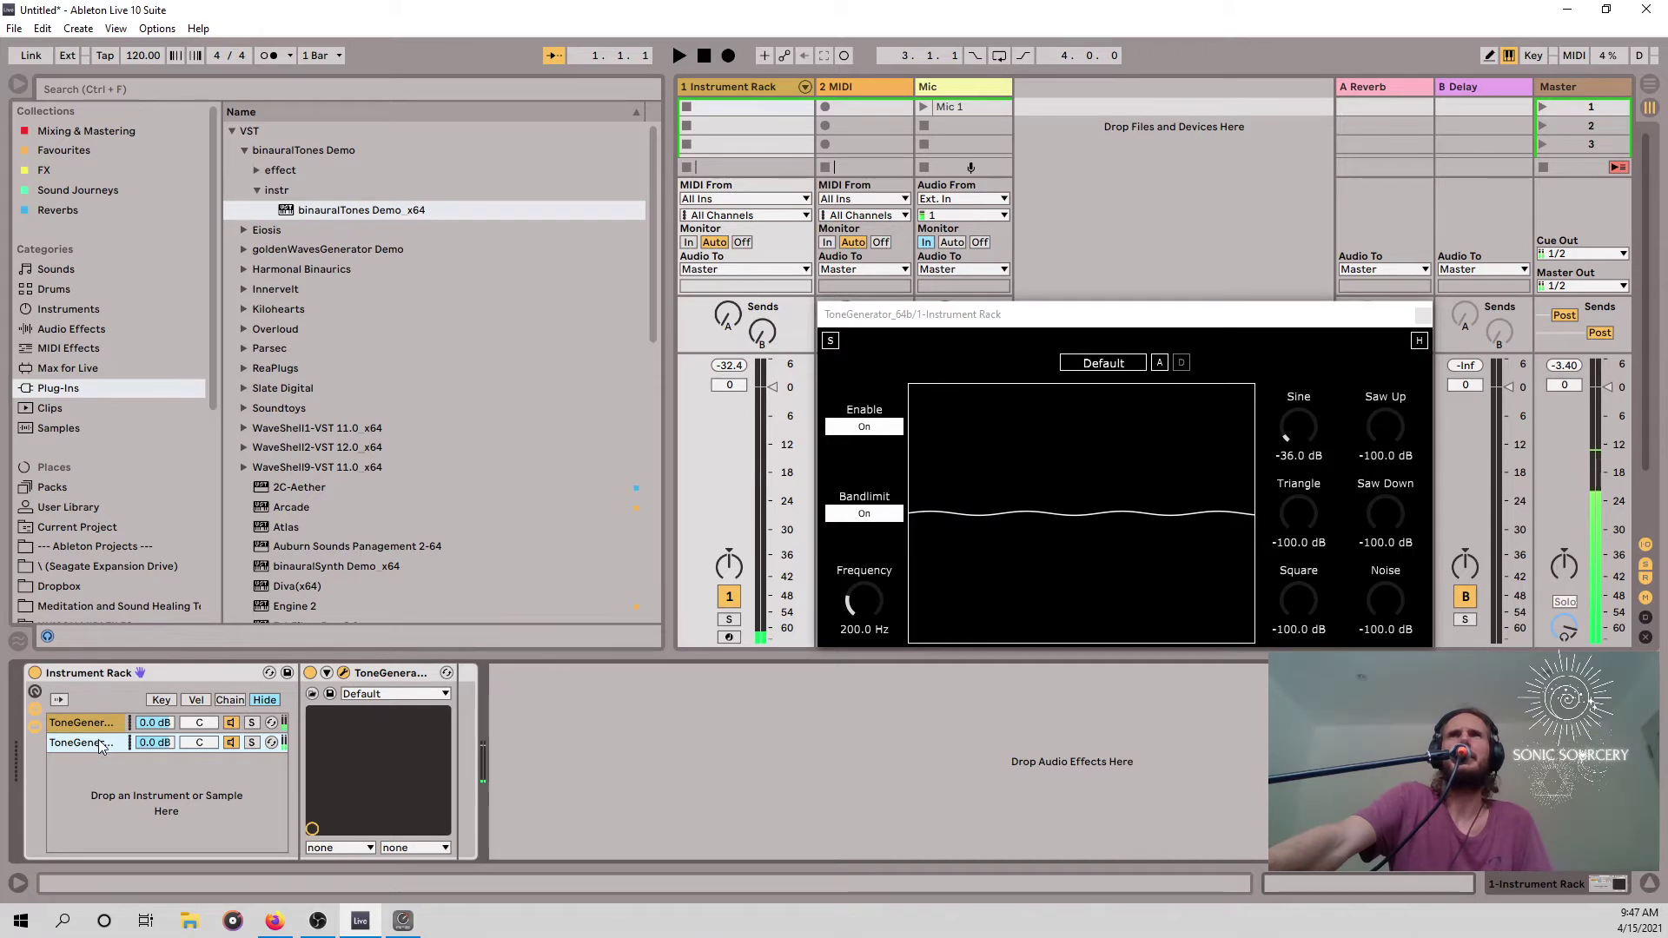
click(103, 722)
click(102, 744)
click(102, 722)
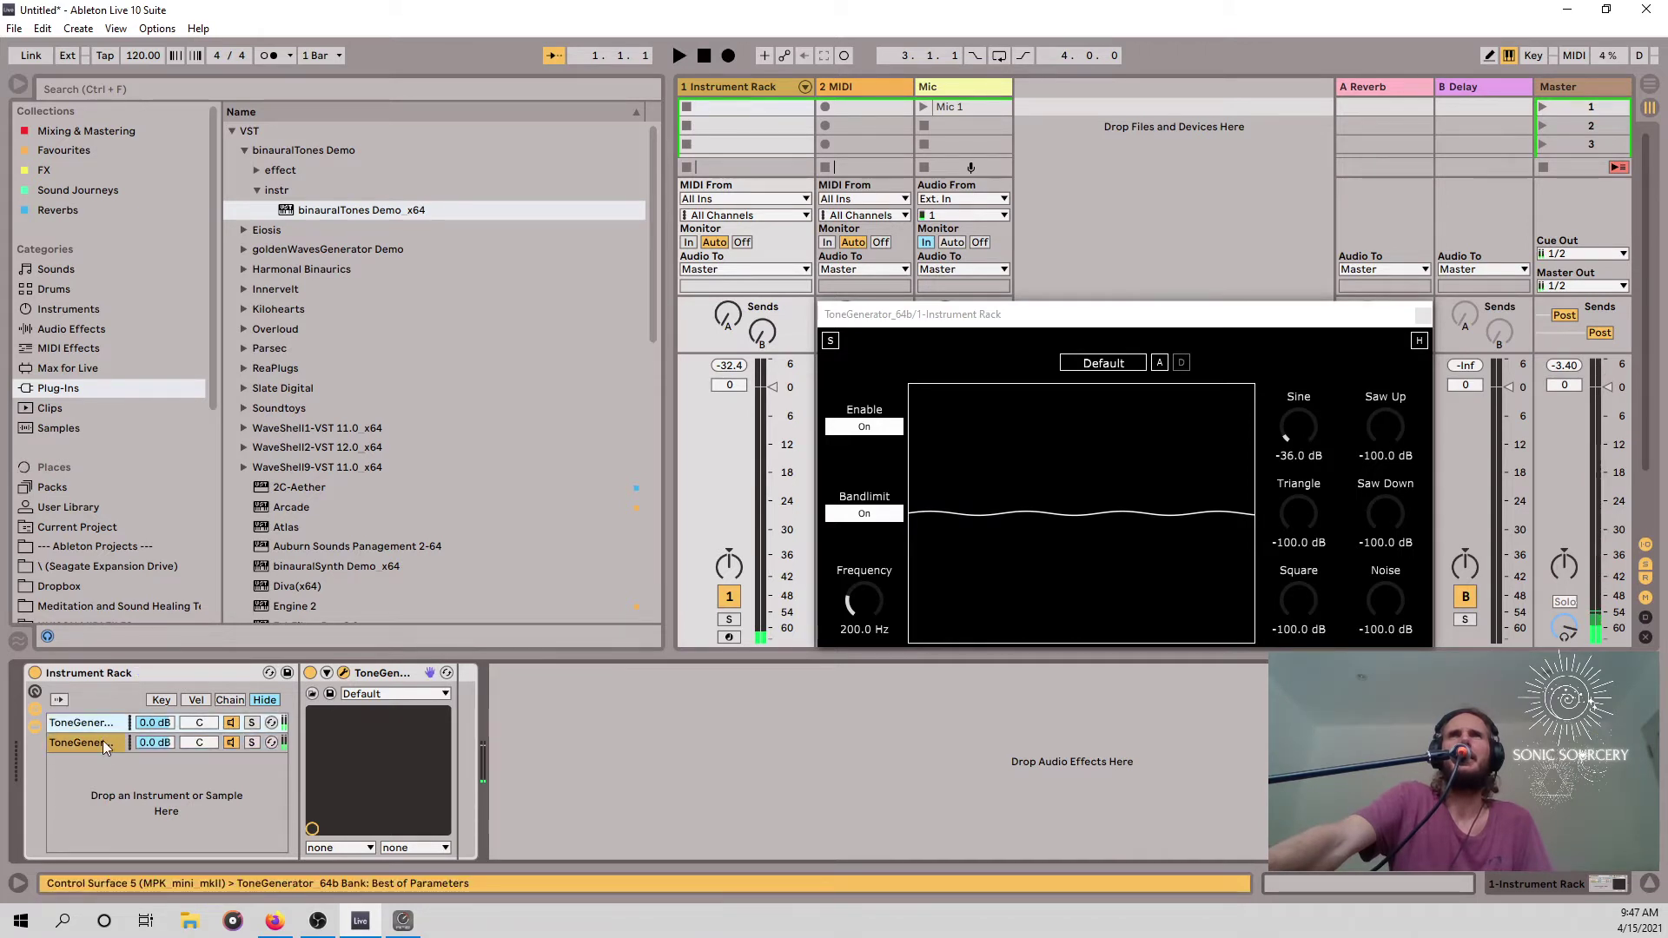
key(Up)
key(Down)
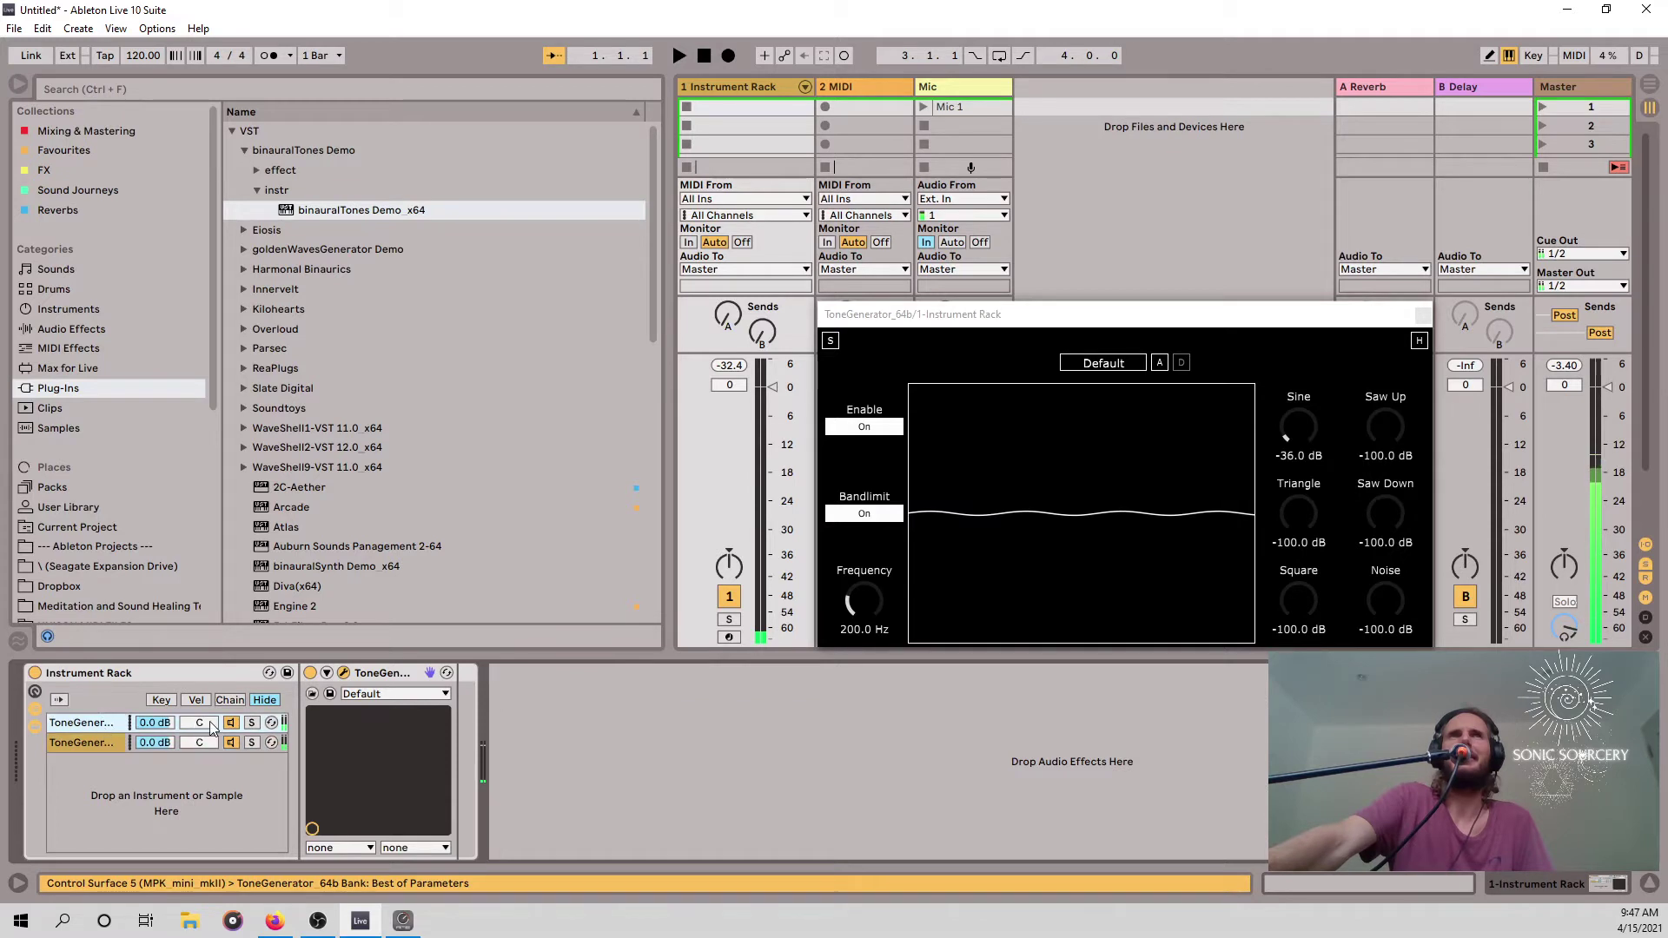
drag(217, 725, 217, 769)
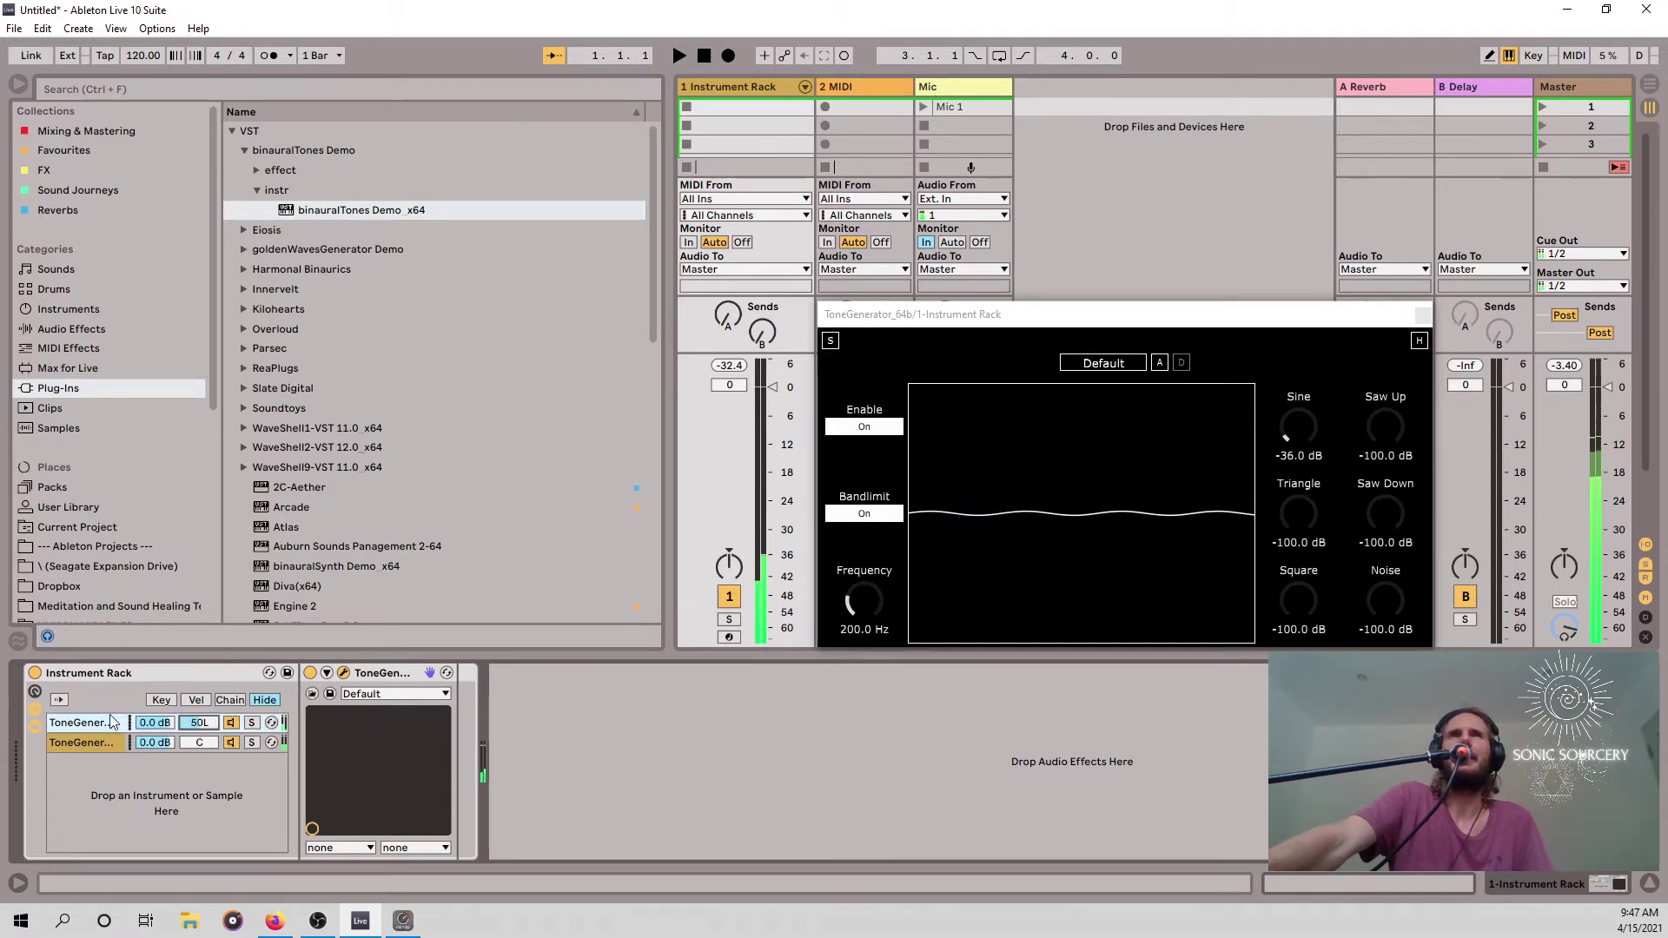
drag(199, 742, 199, 698)
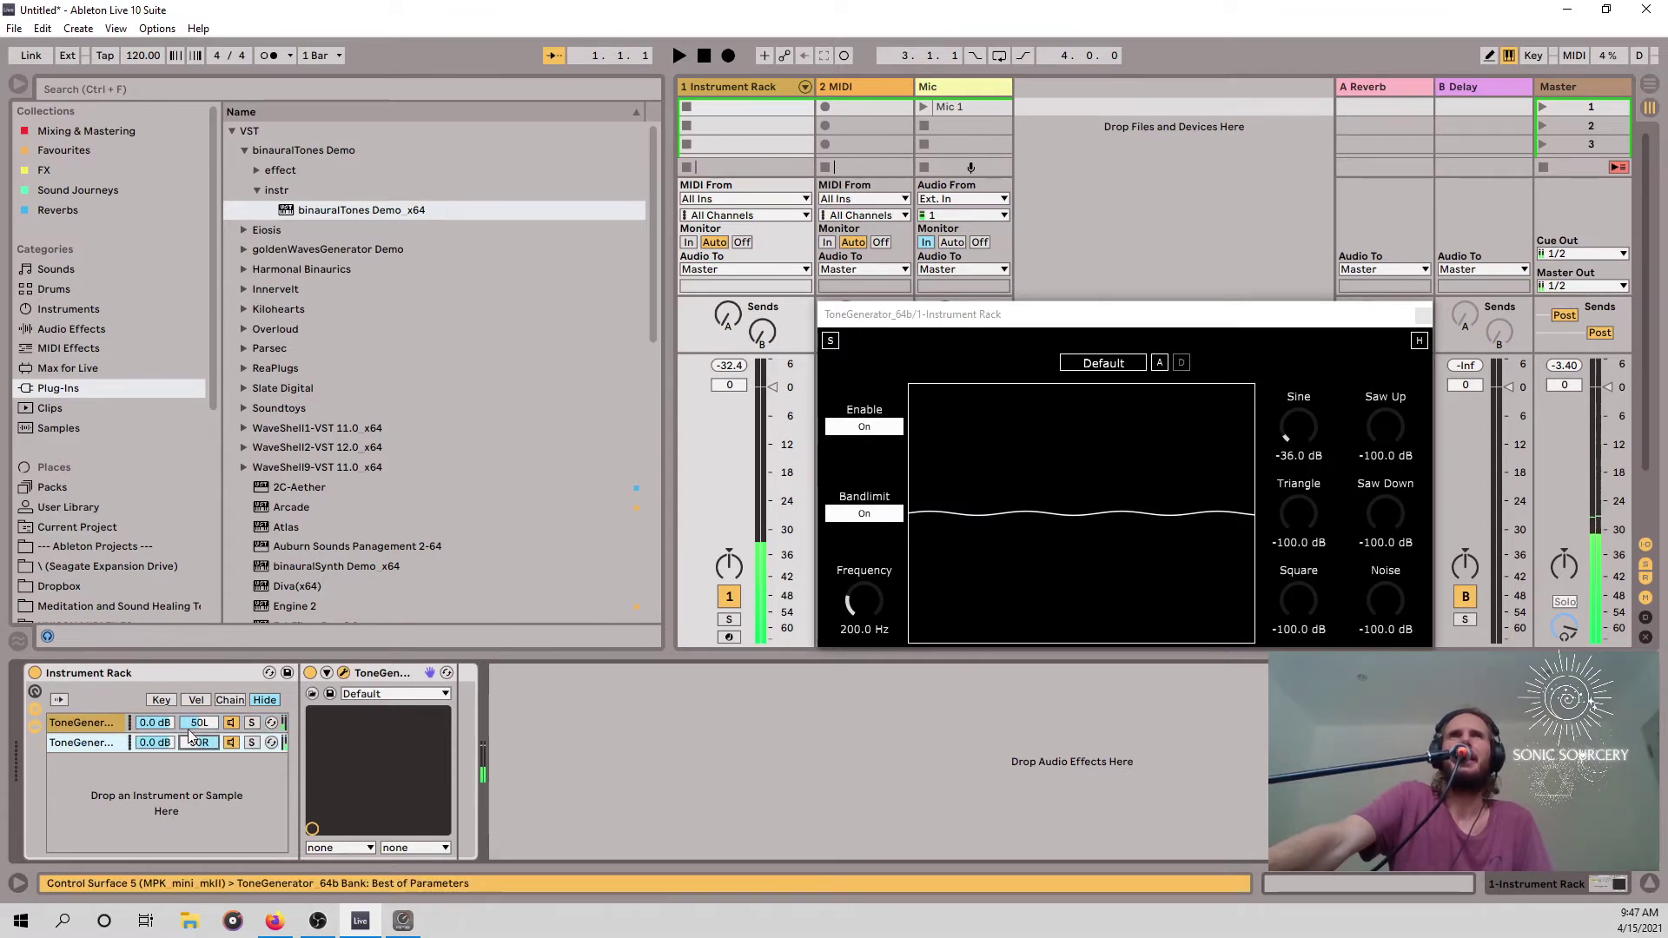
Set the duplicated ToneGenerator's frequency to 204 Hz.
click(101, 720)
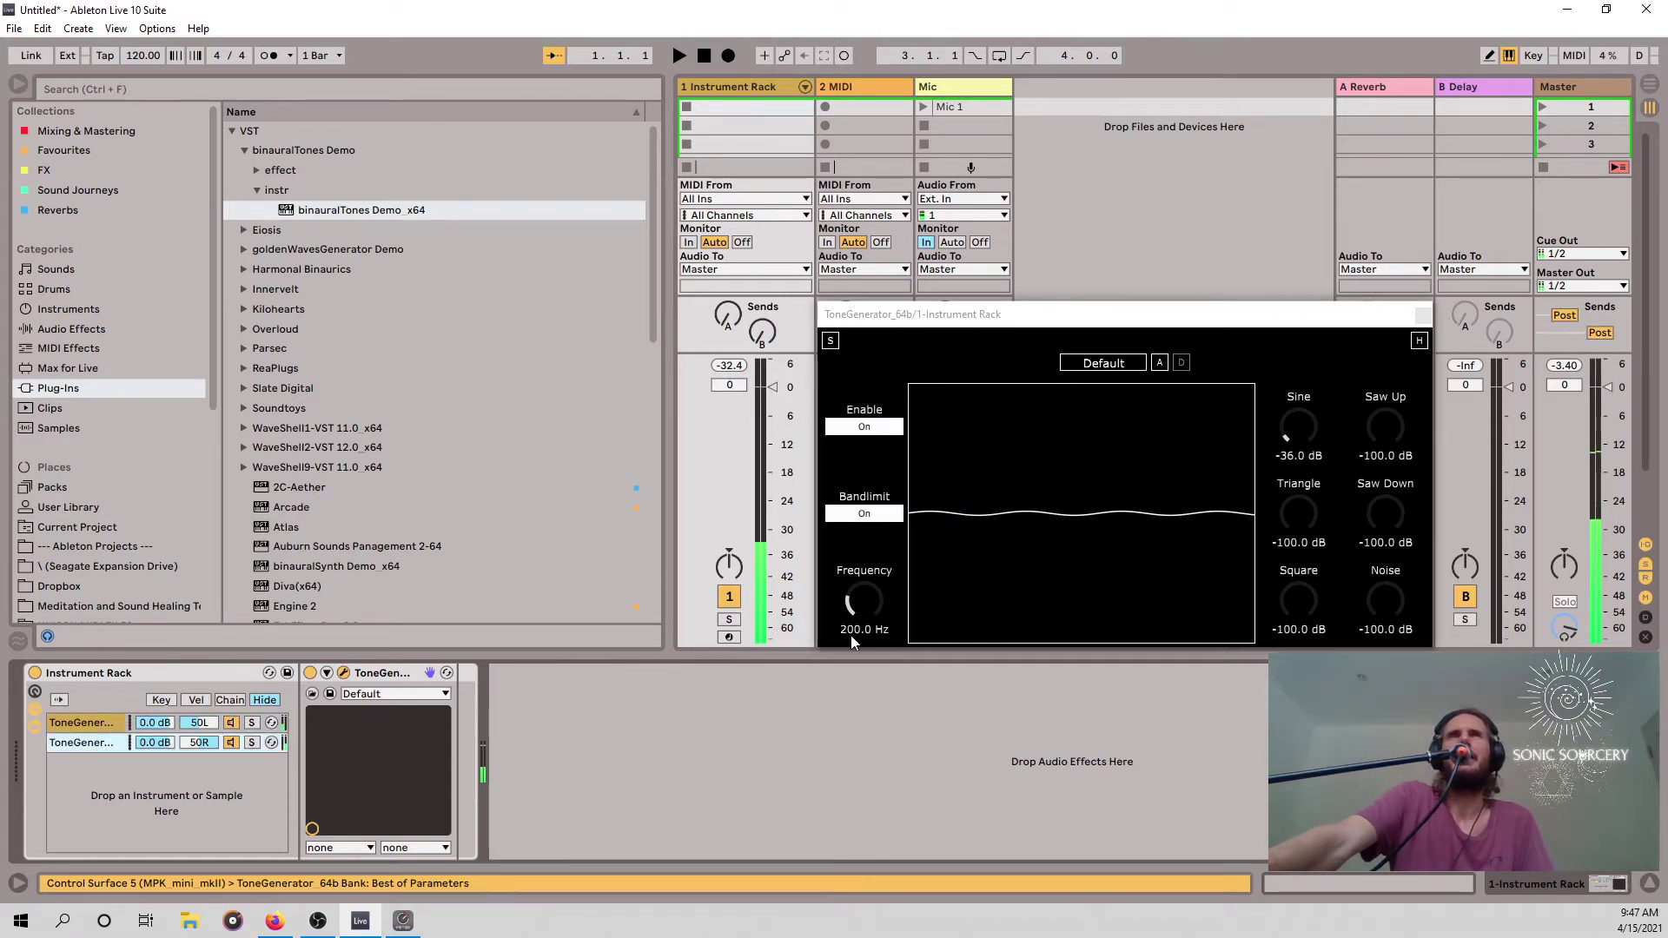
click(83, 721)
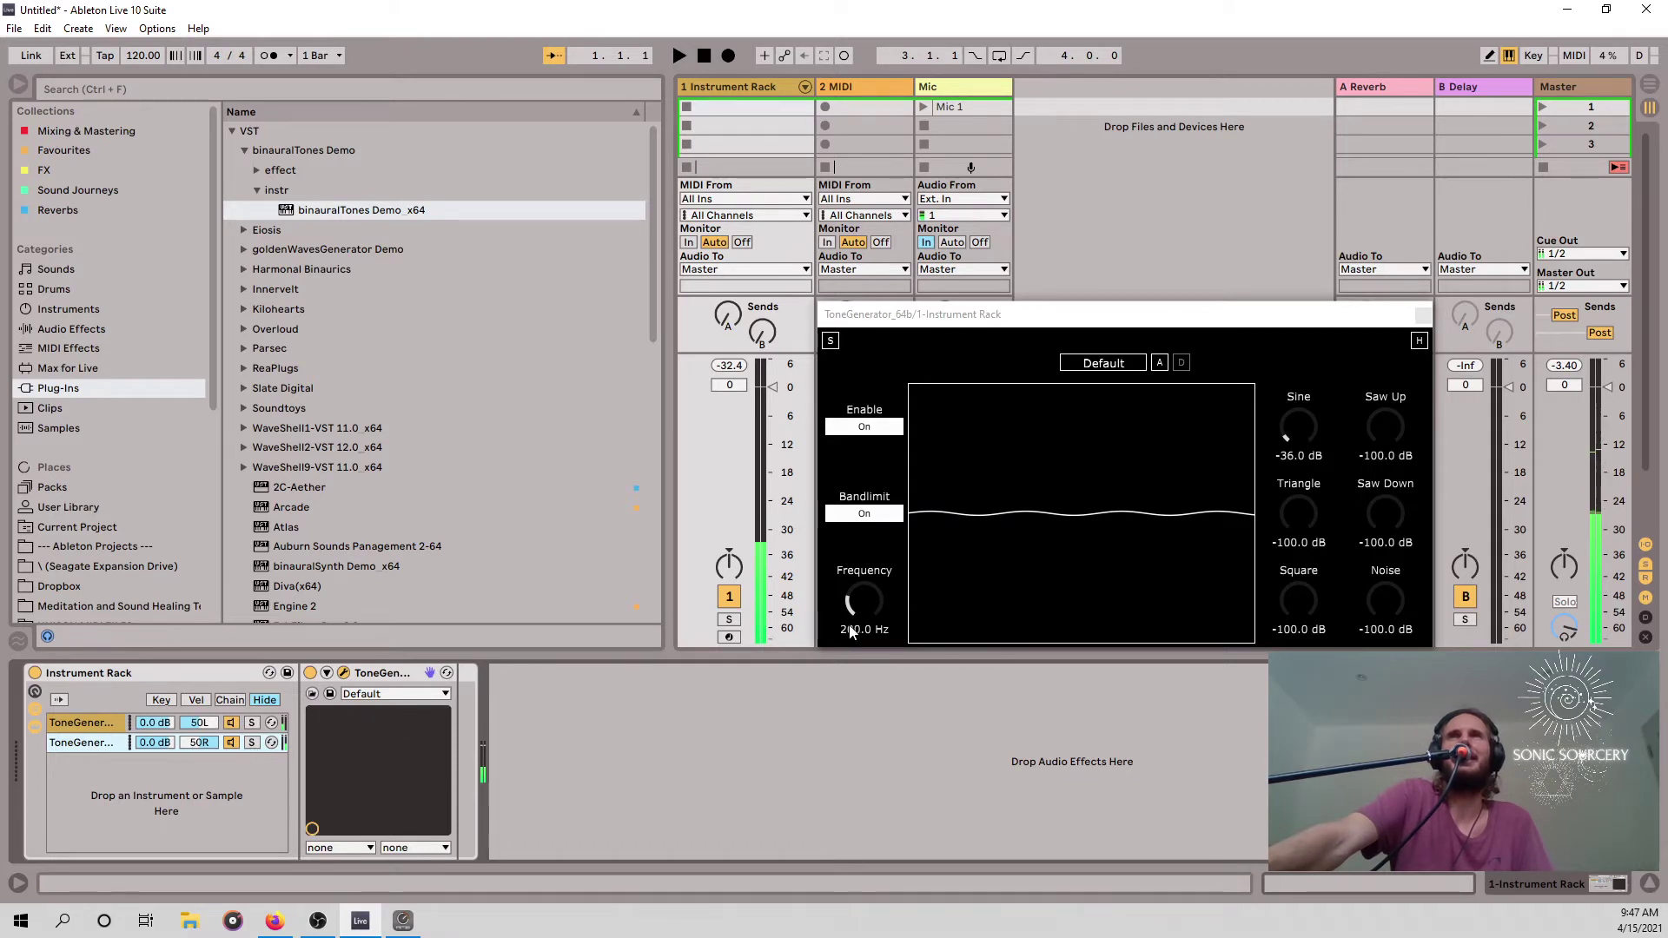
click(1066, 601)
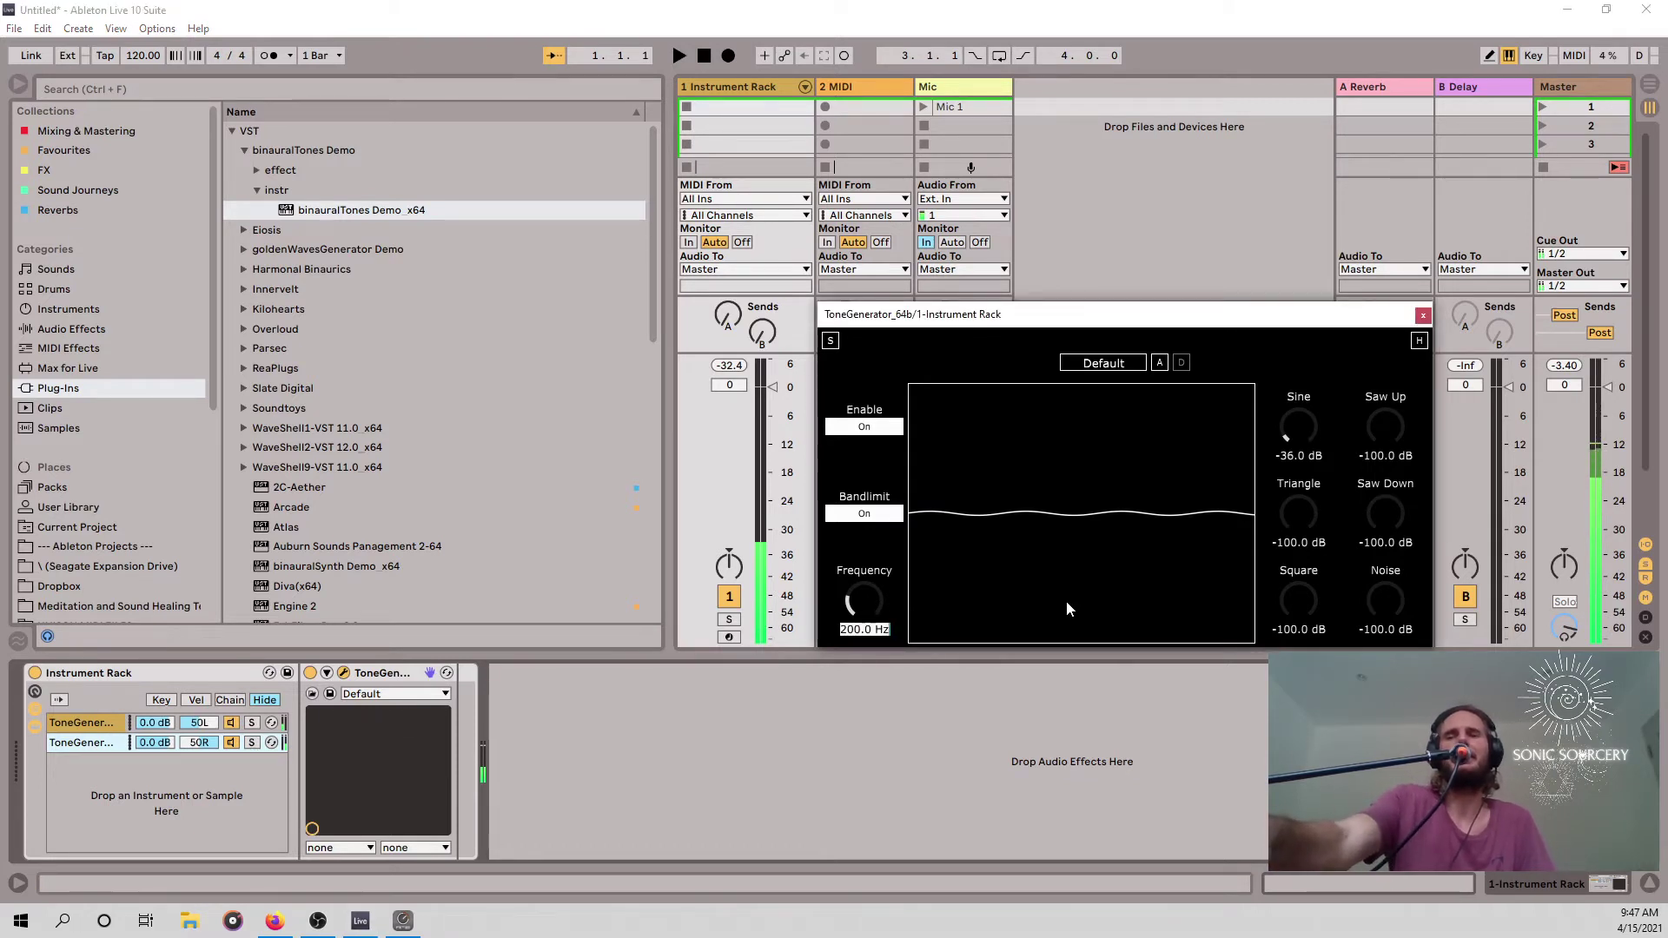
text(204)
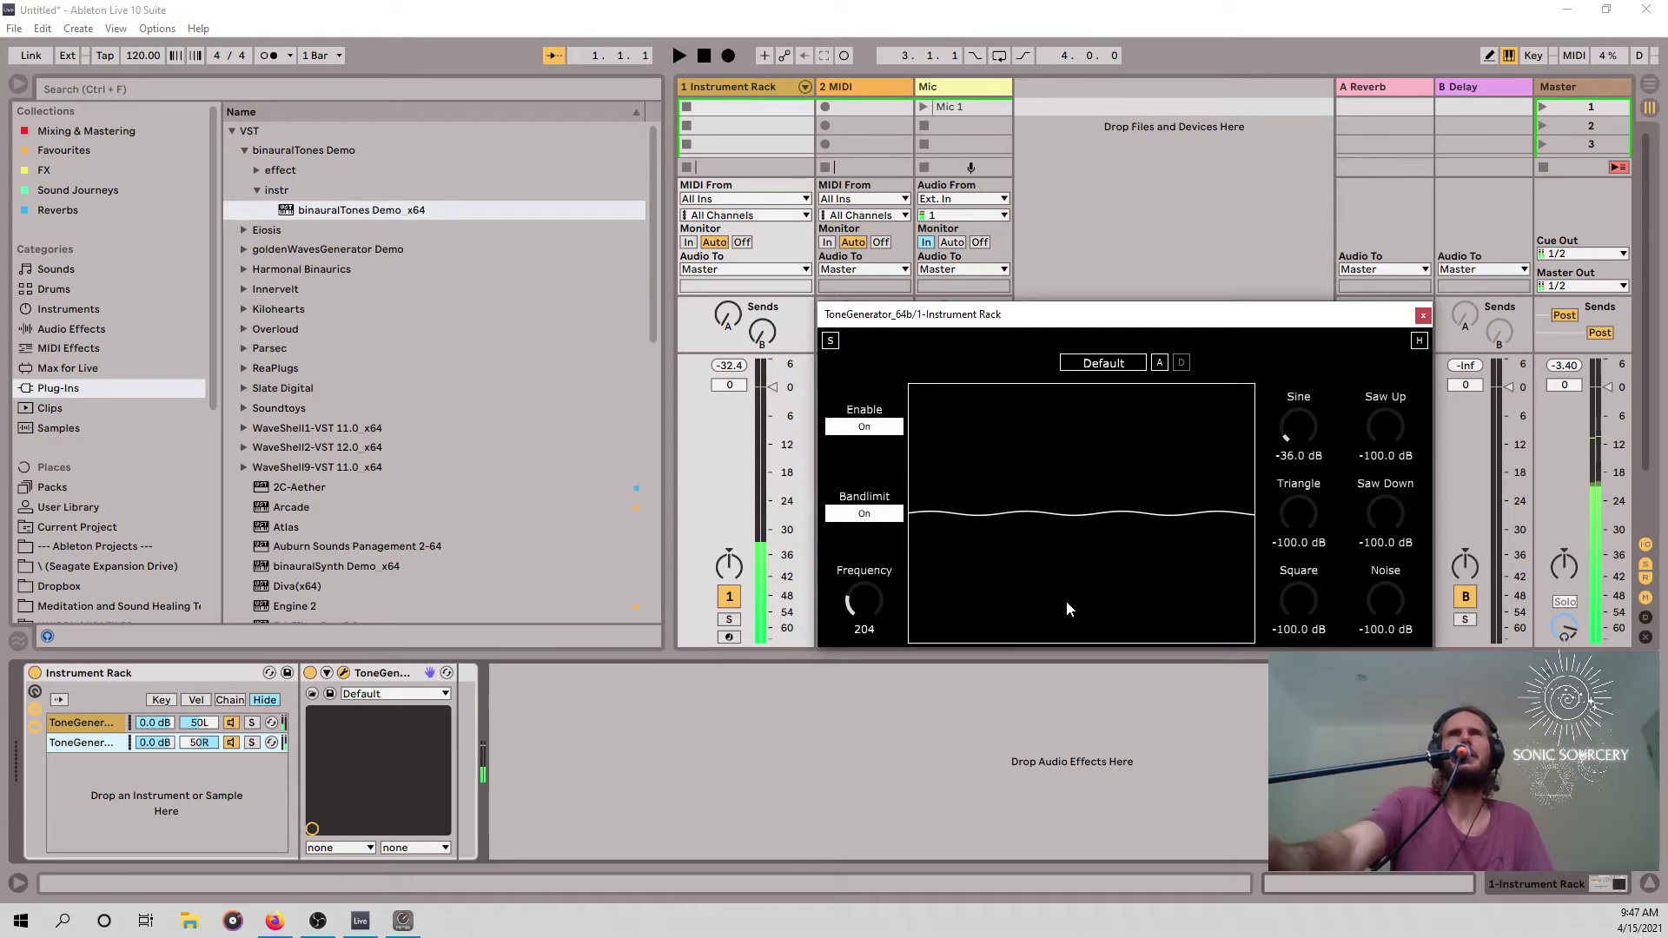
key(Return)
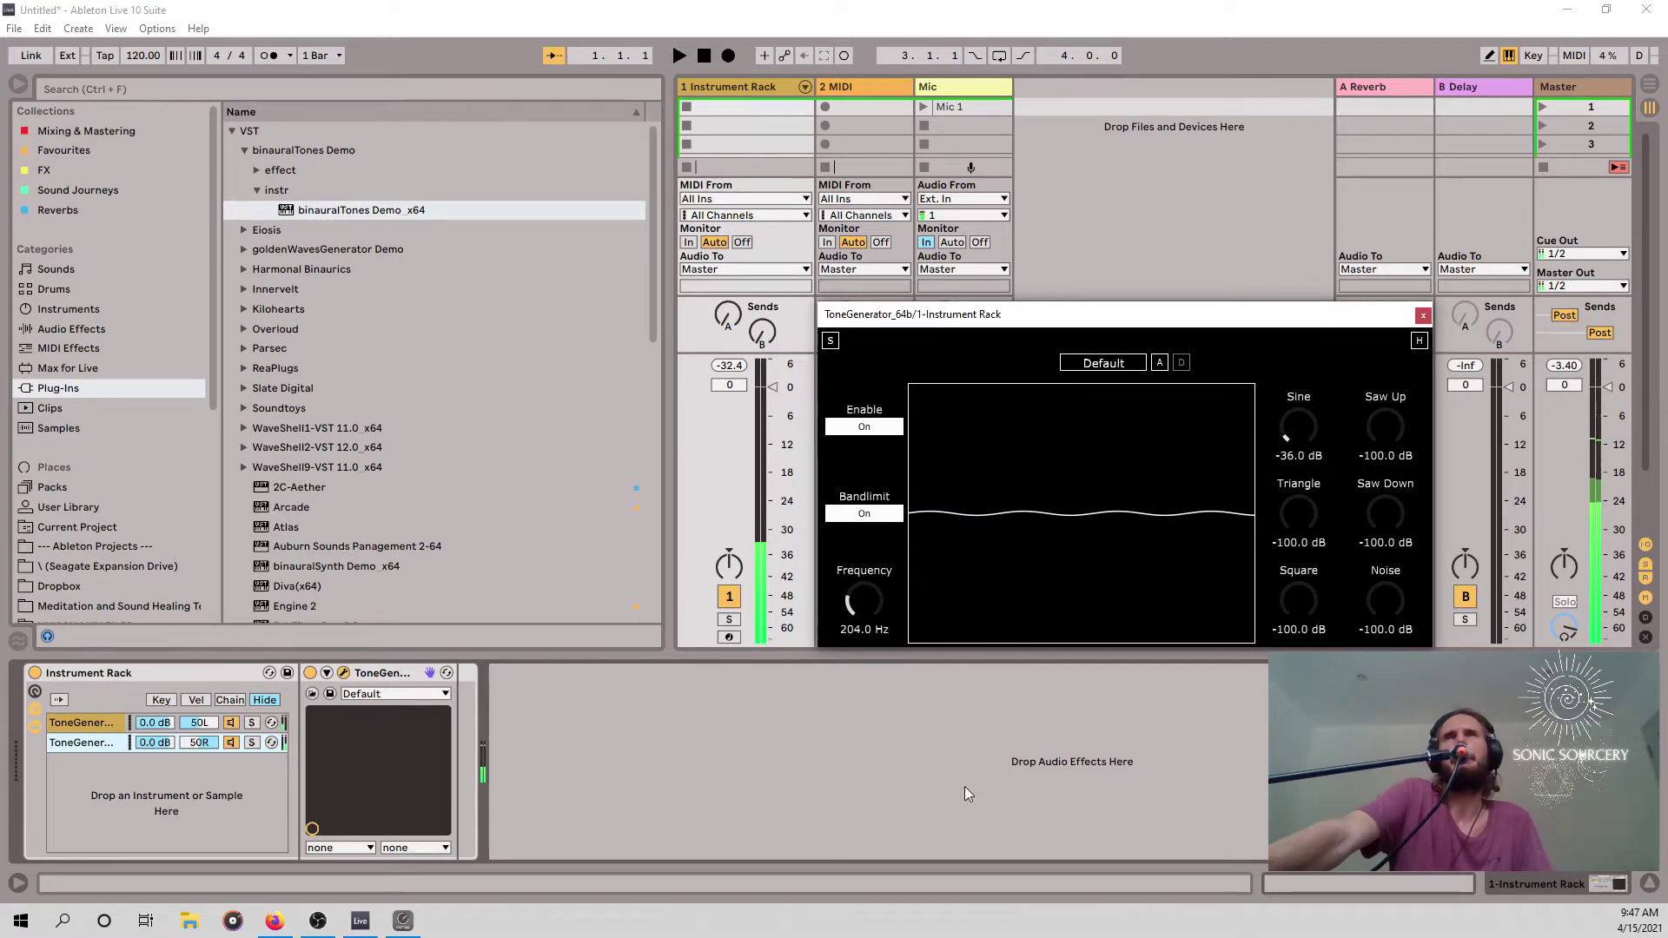
Switch to Firefox and read the Theta Brainwaves section of the Muse brainwave article for its frequency range and associated states.
click(279, 926)
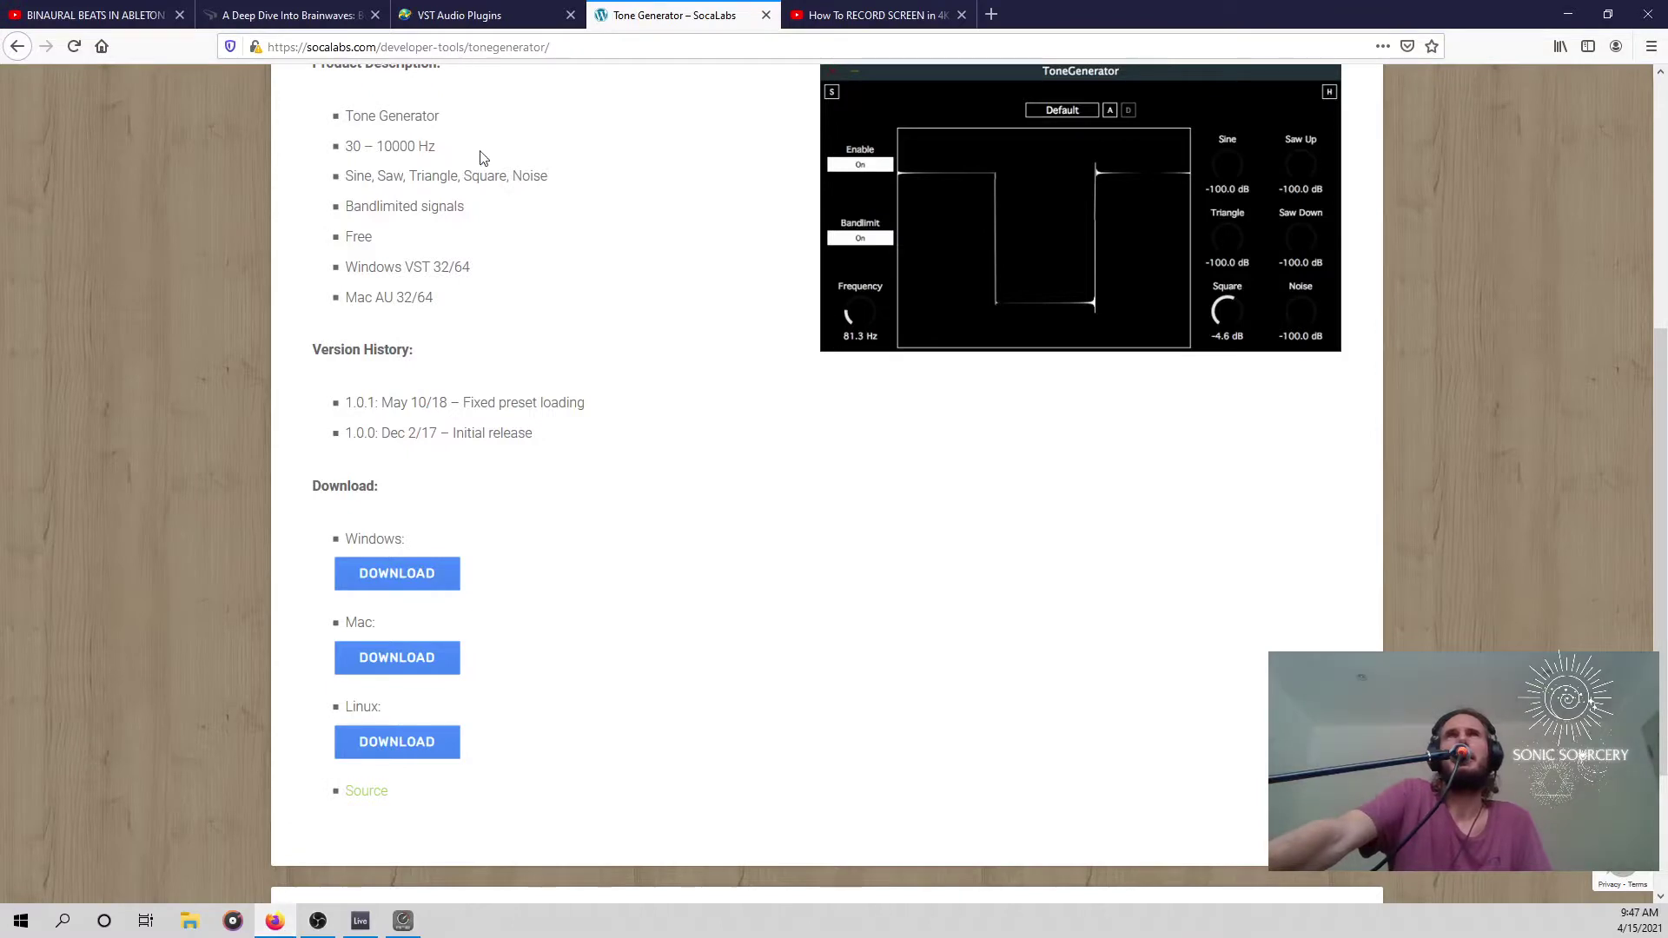
click(268, 14)
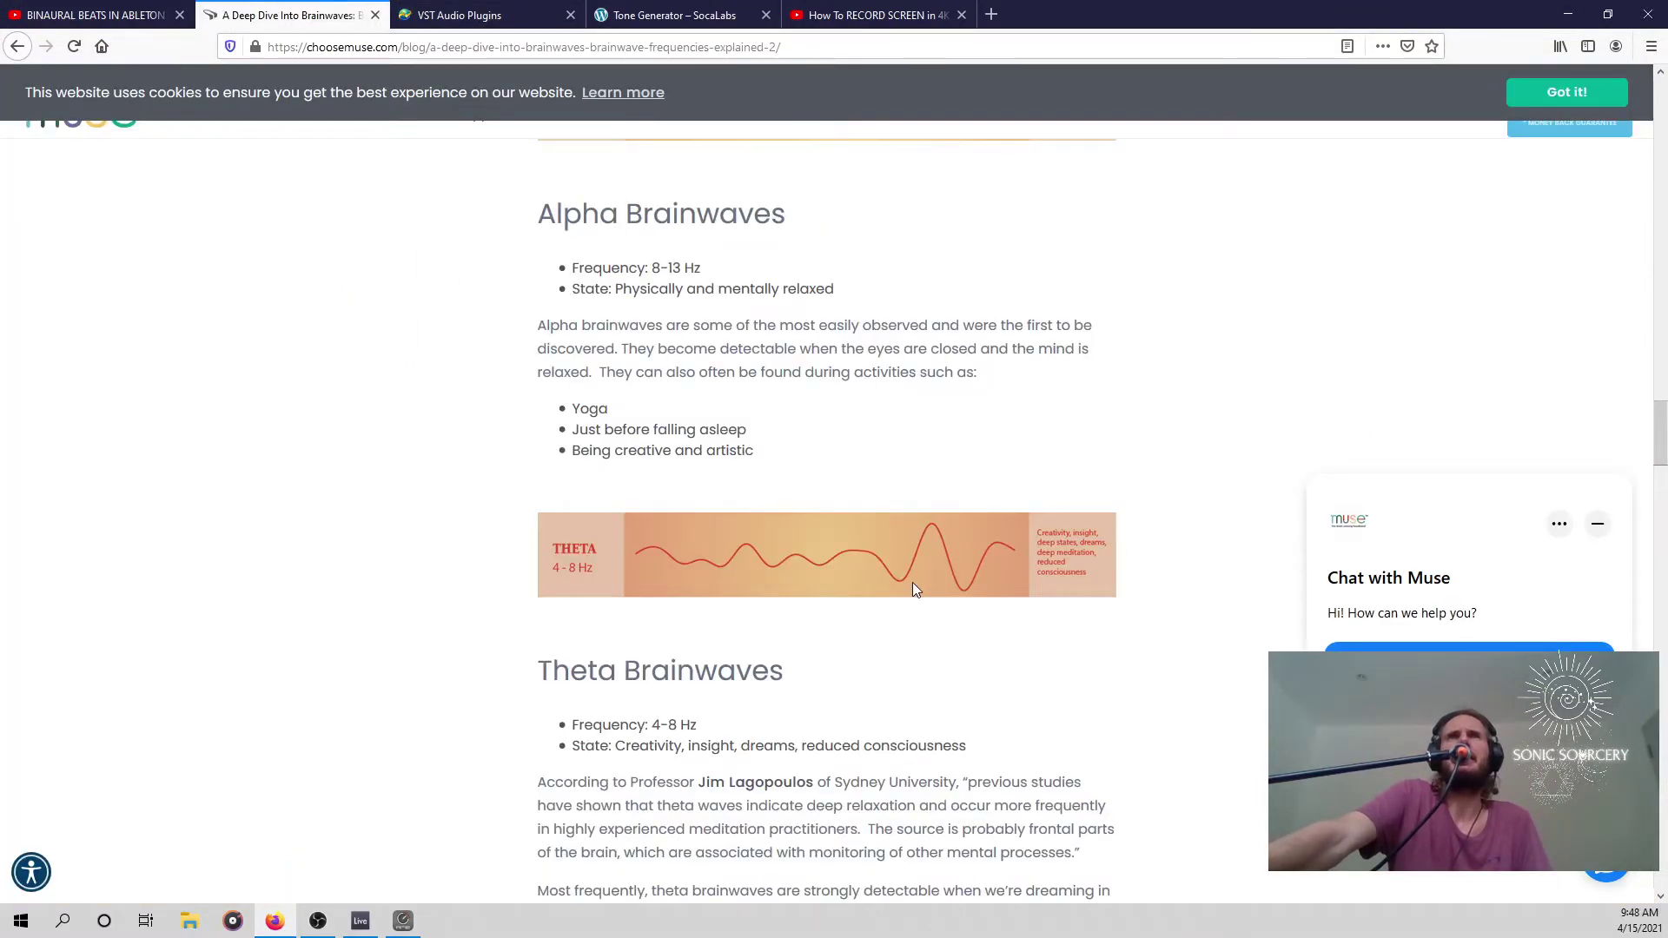
scroll(912, 582, down, 1)
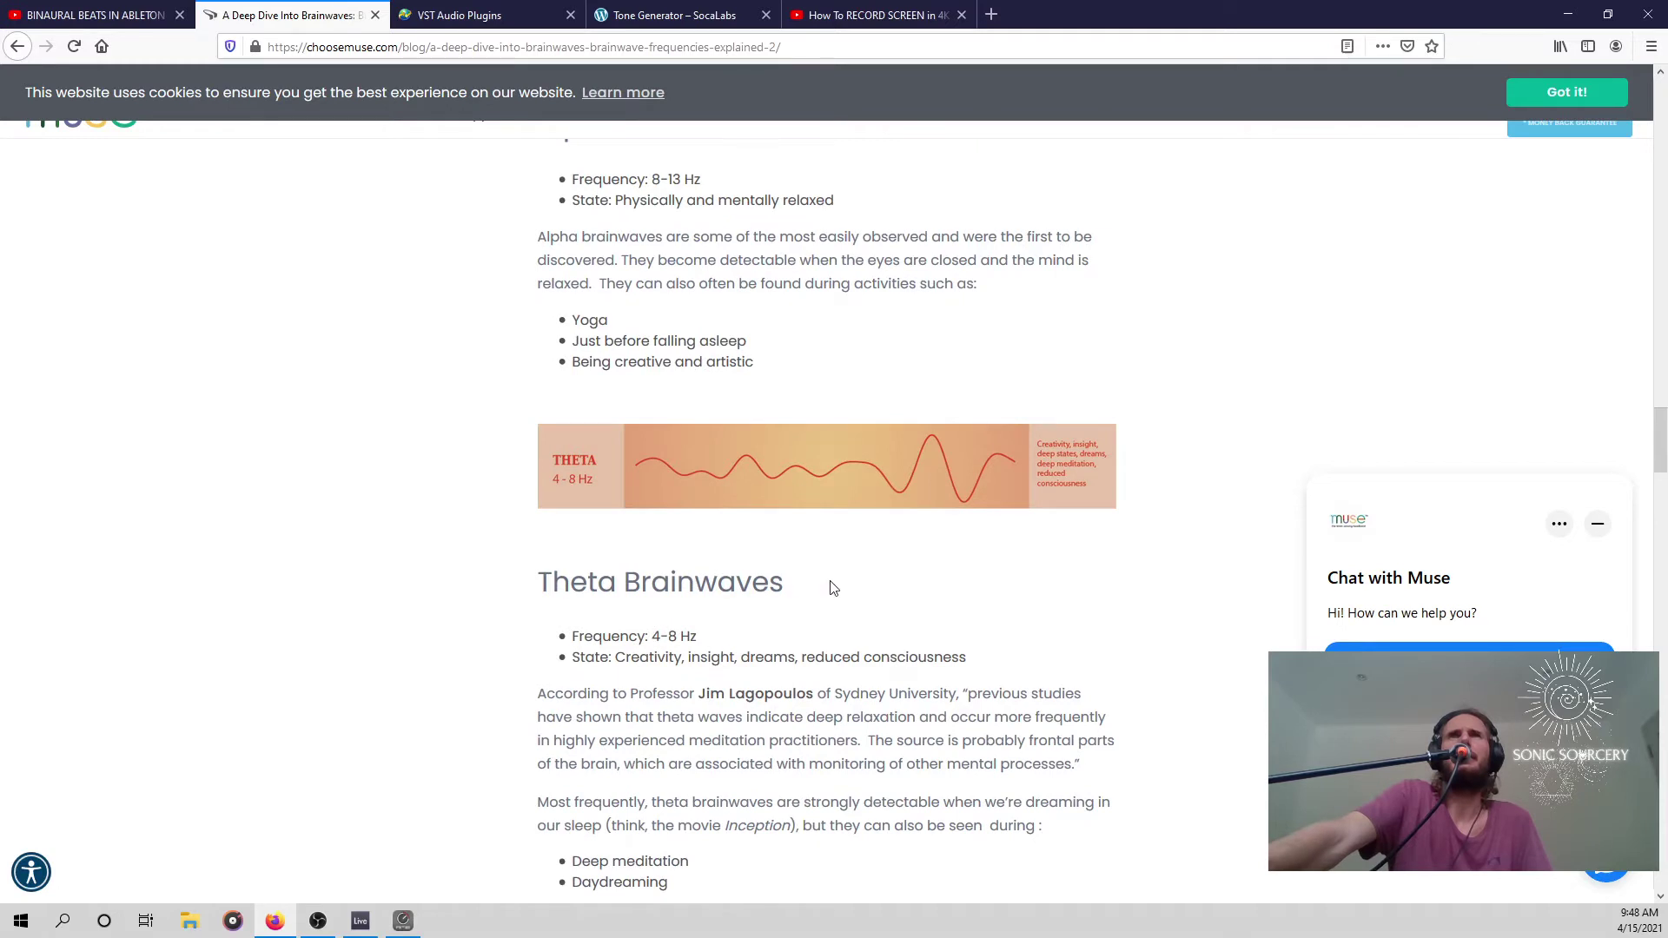
scroll(973, 565, down, 1)
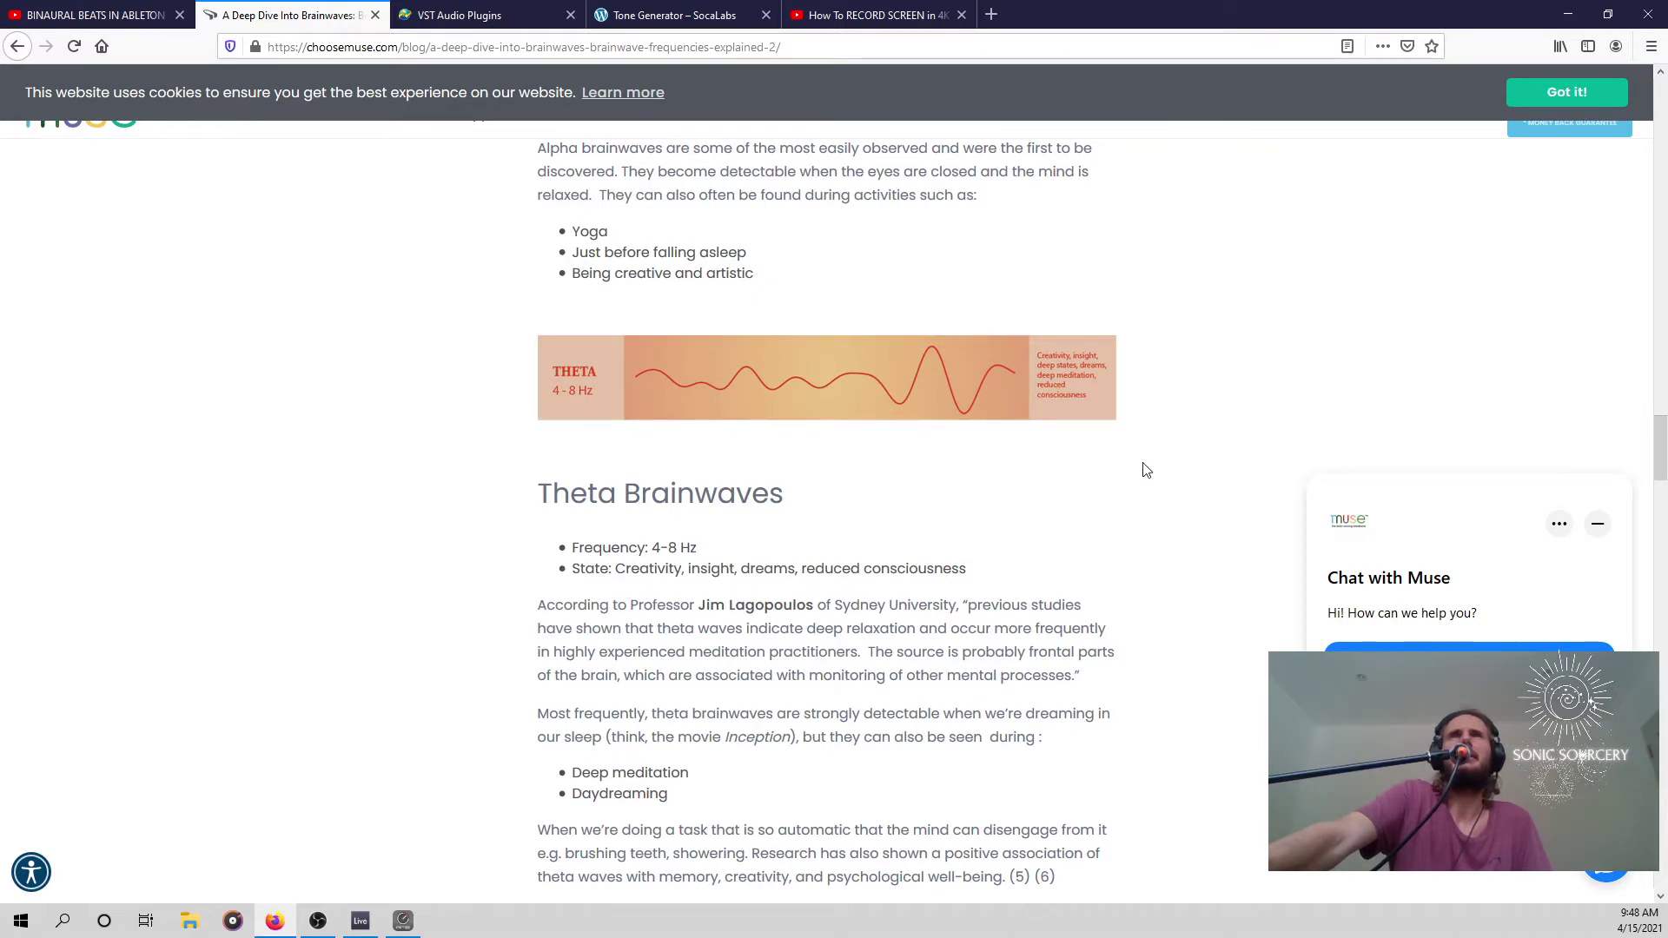
scroll(787, 749, down, 1)
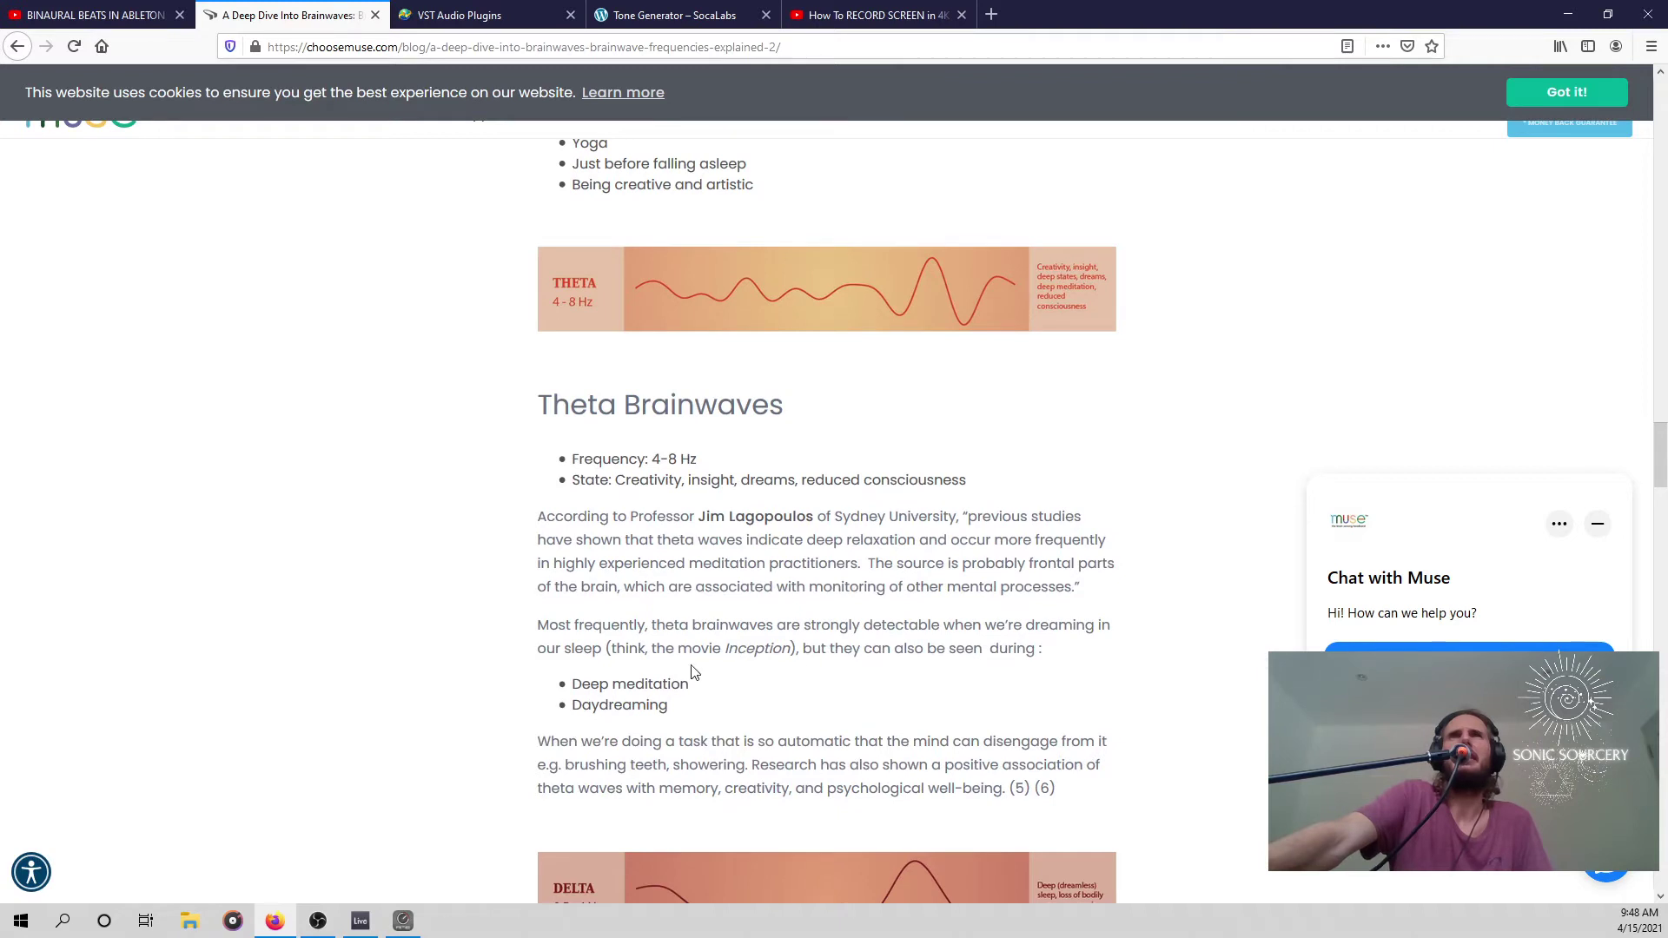
Switch back to Ableton Live and set the duplicated ToneGenerator's frequency to 208 Hz, keeping the other generator exposed for comparison.
click(359, 920)
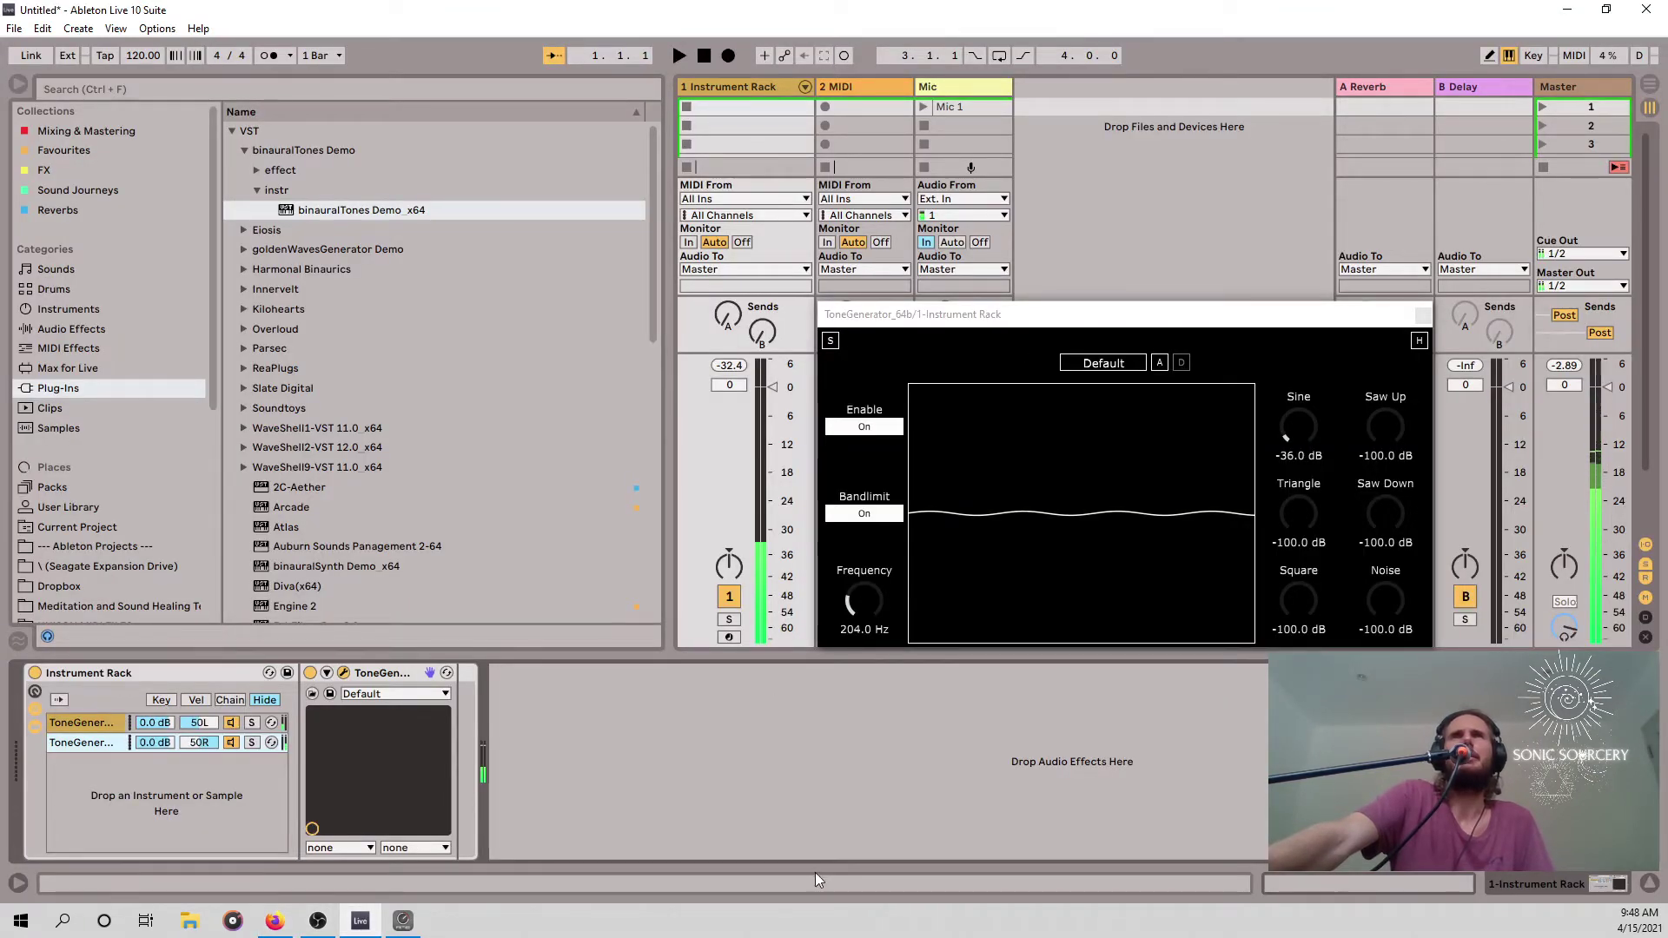
drag(983, 315, 1112, 323)
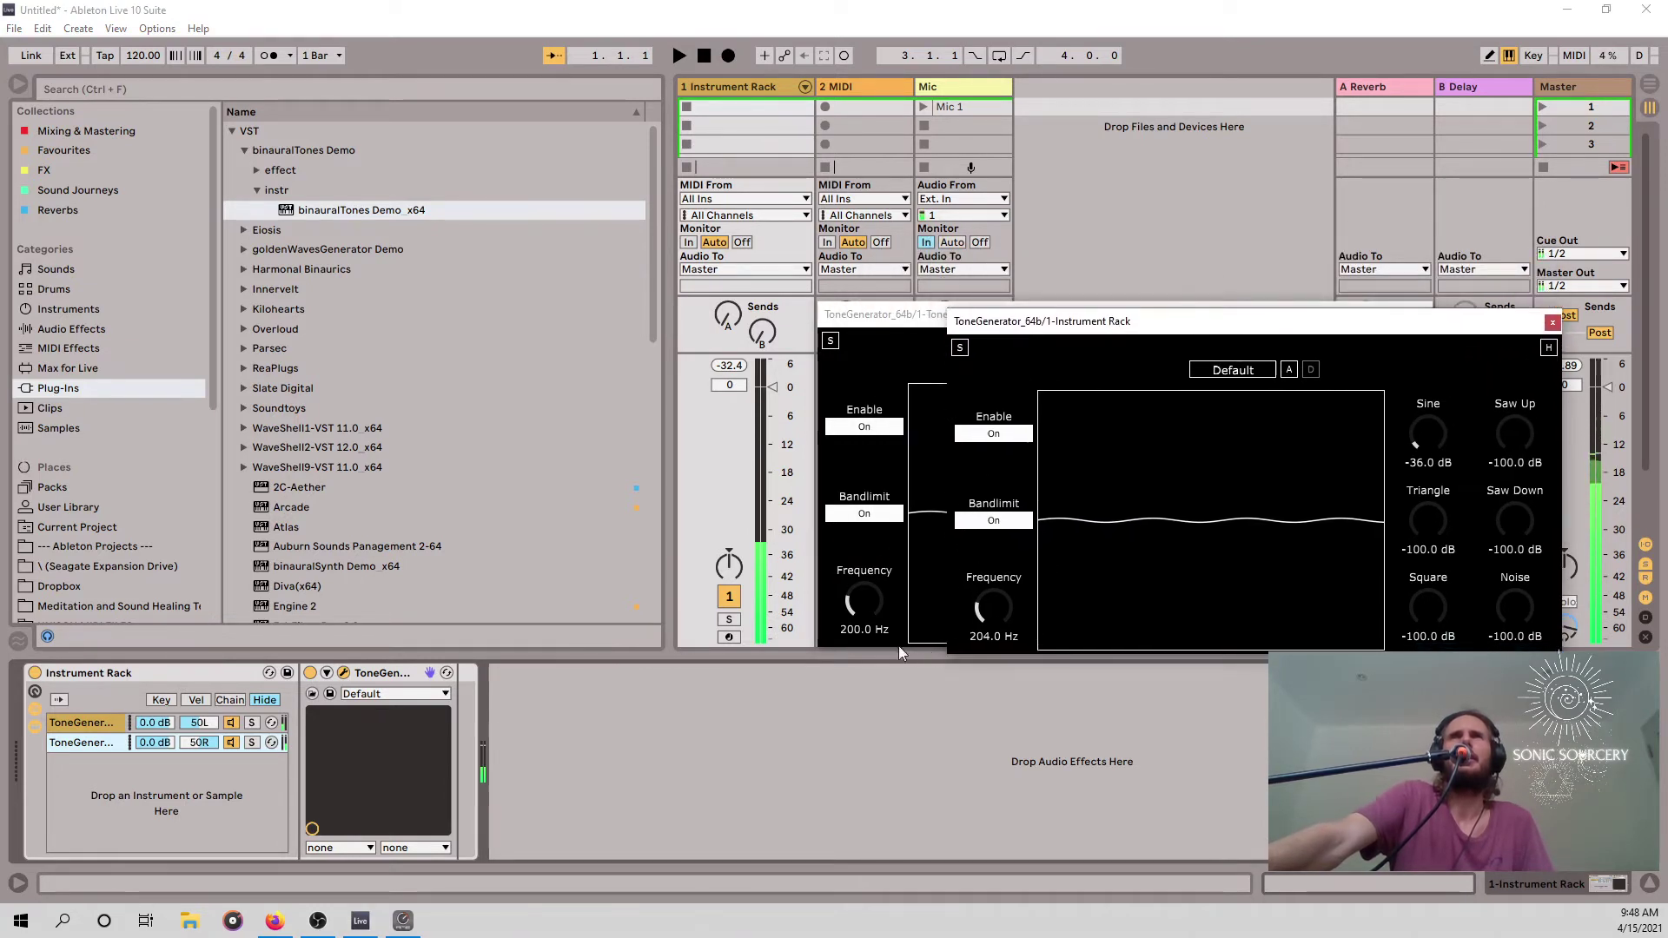
double_click(994, 637)
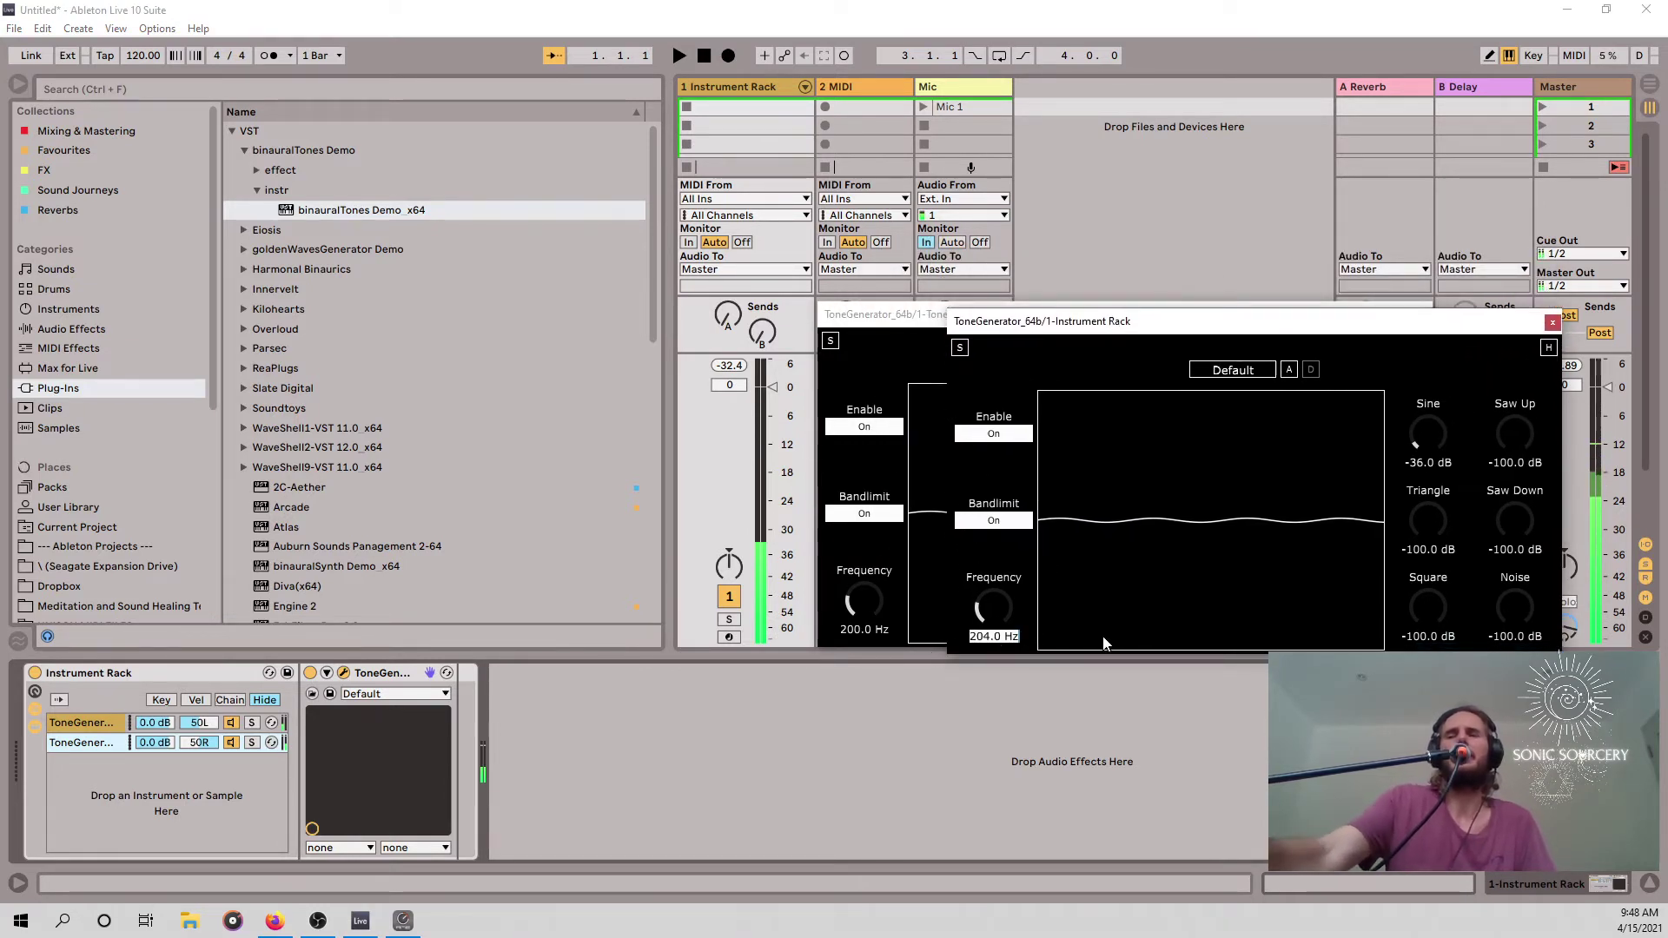
text(208)
key(Return)
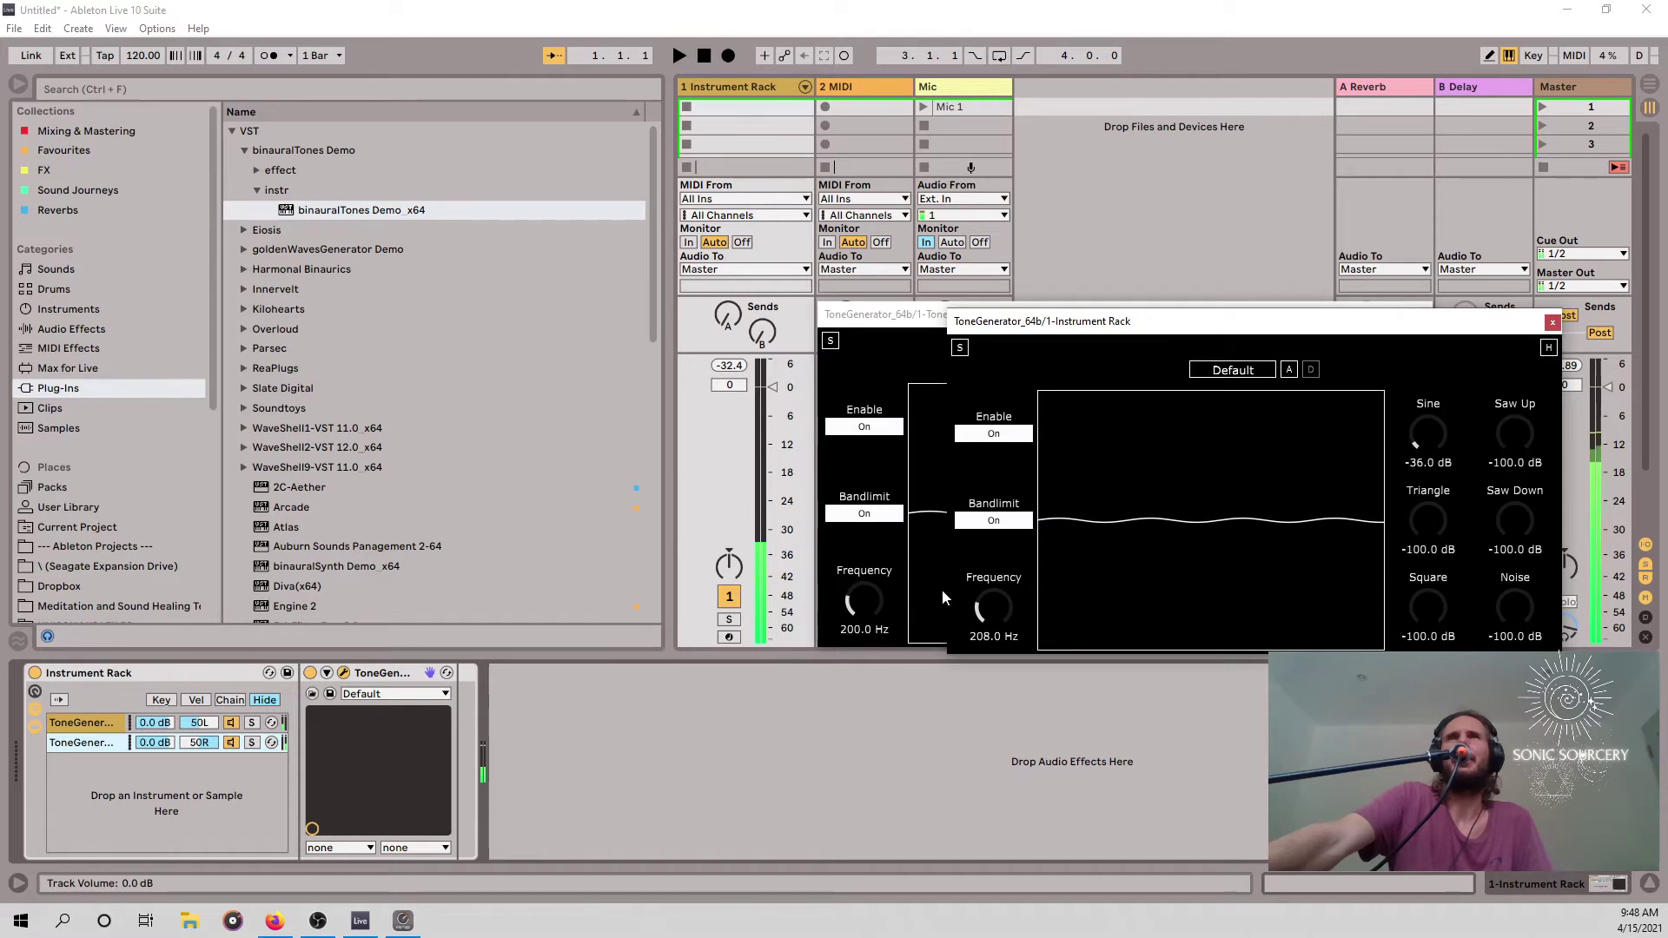
Move both ToneGenerator windows off the track headers and insert an audio track after track 1 that takes its input from 1-Instrument Rack.
drag(872, 324, 953, 581)
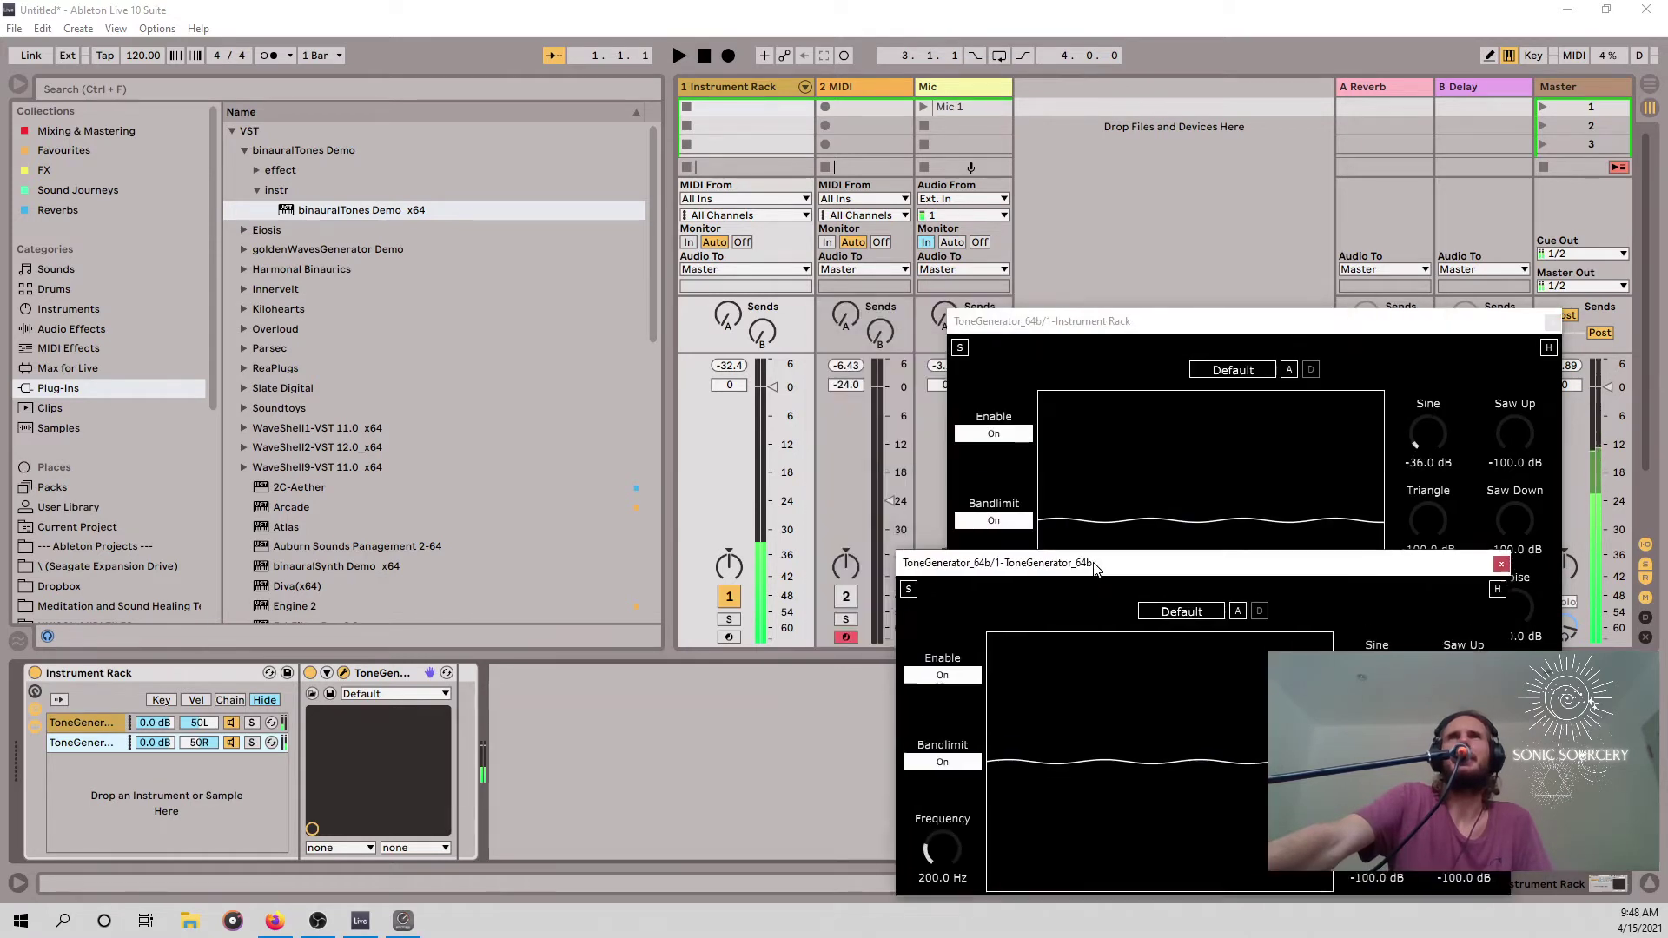
drag(1090, 321, 1306, 419)
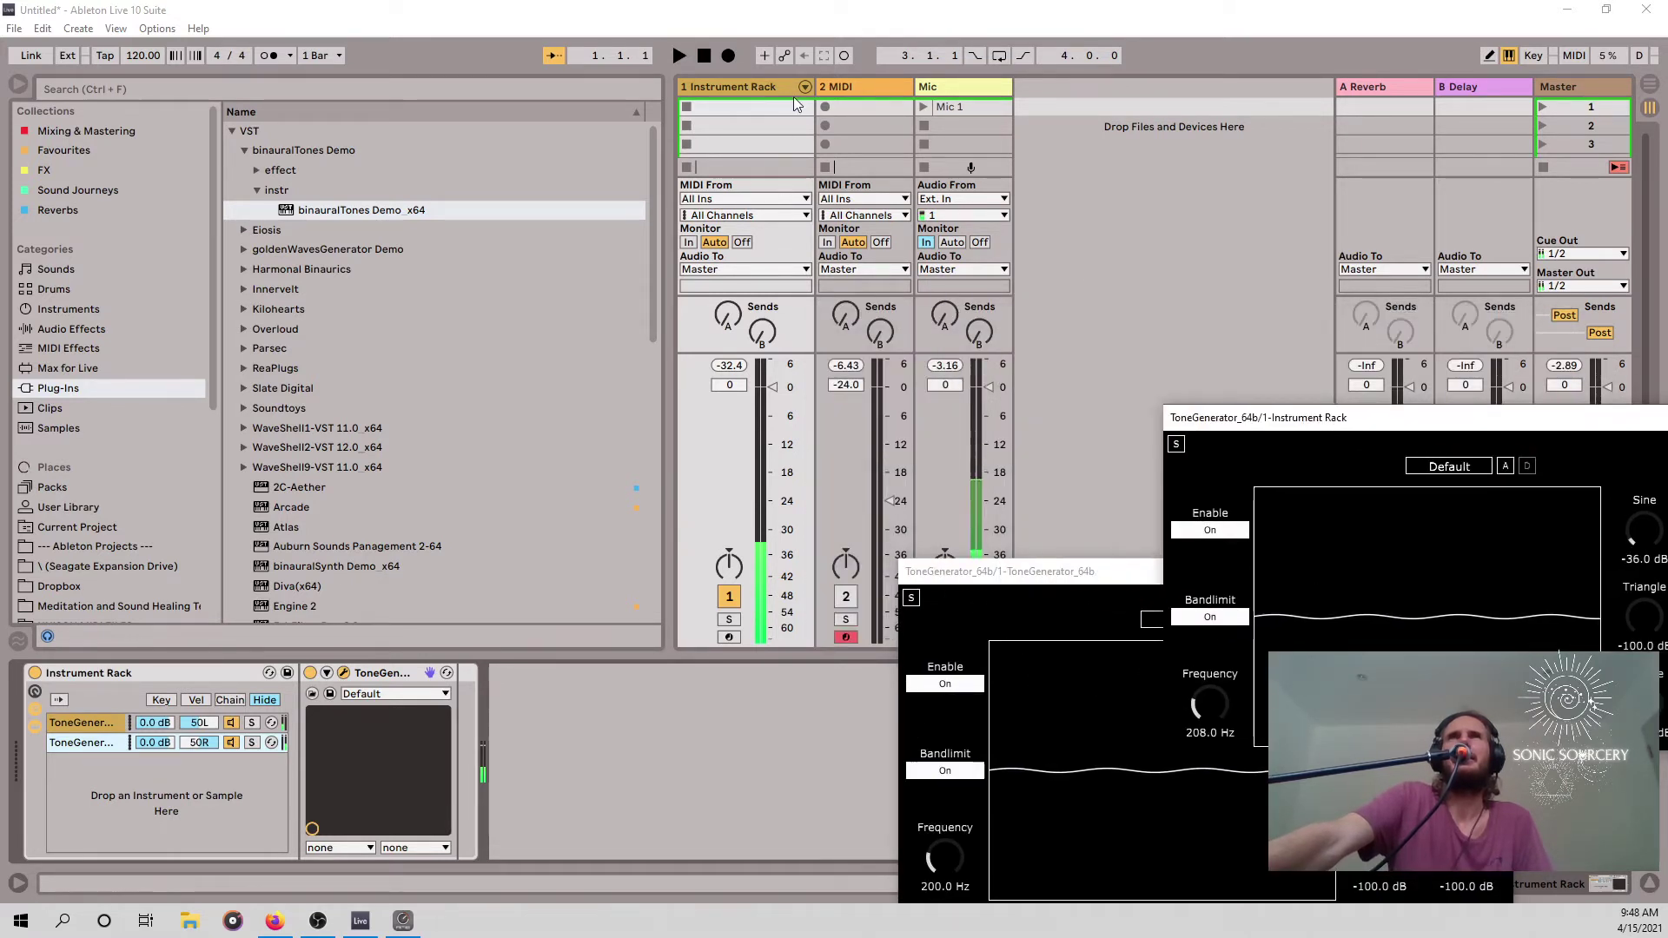
click(757, 83)
right_click(757, 83)
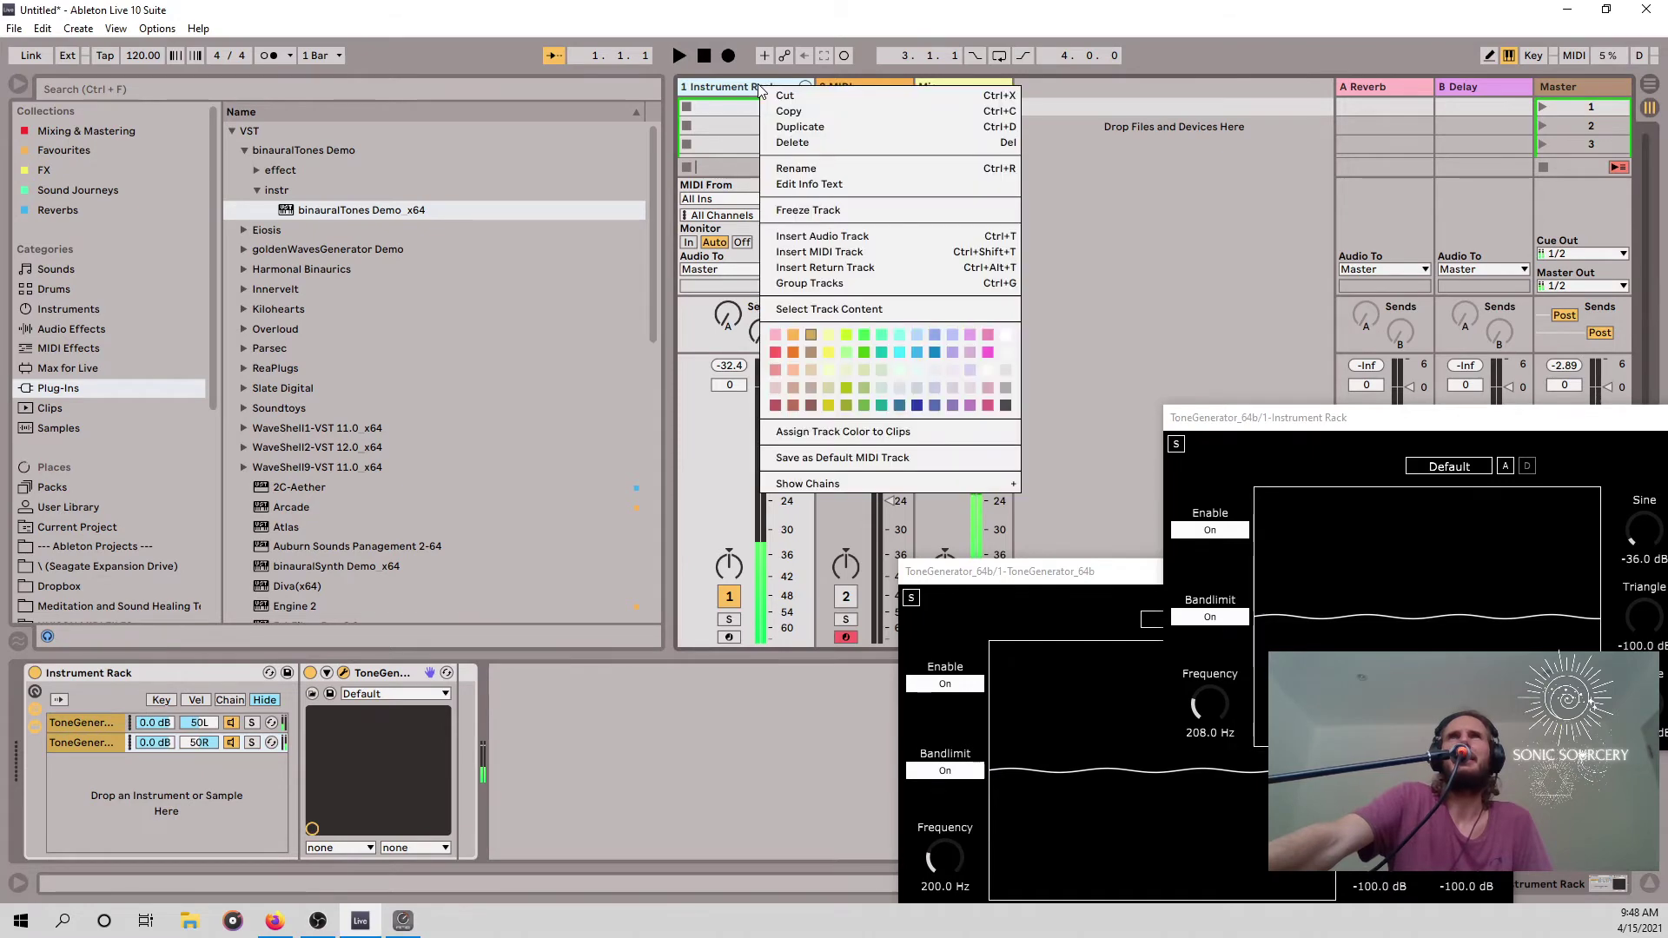
click(840, 239)
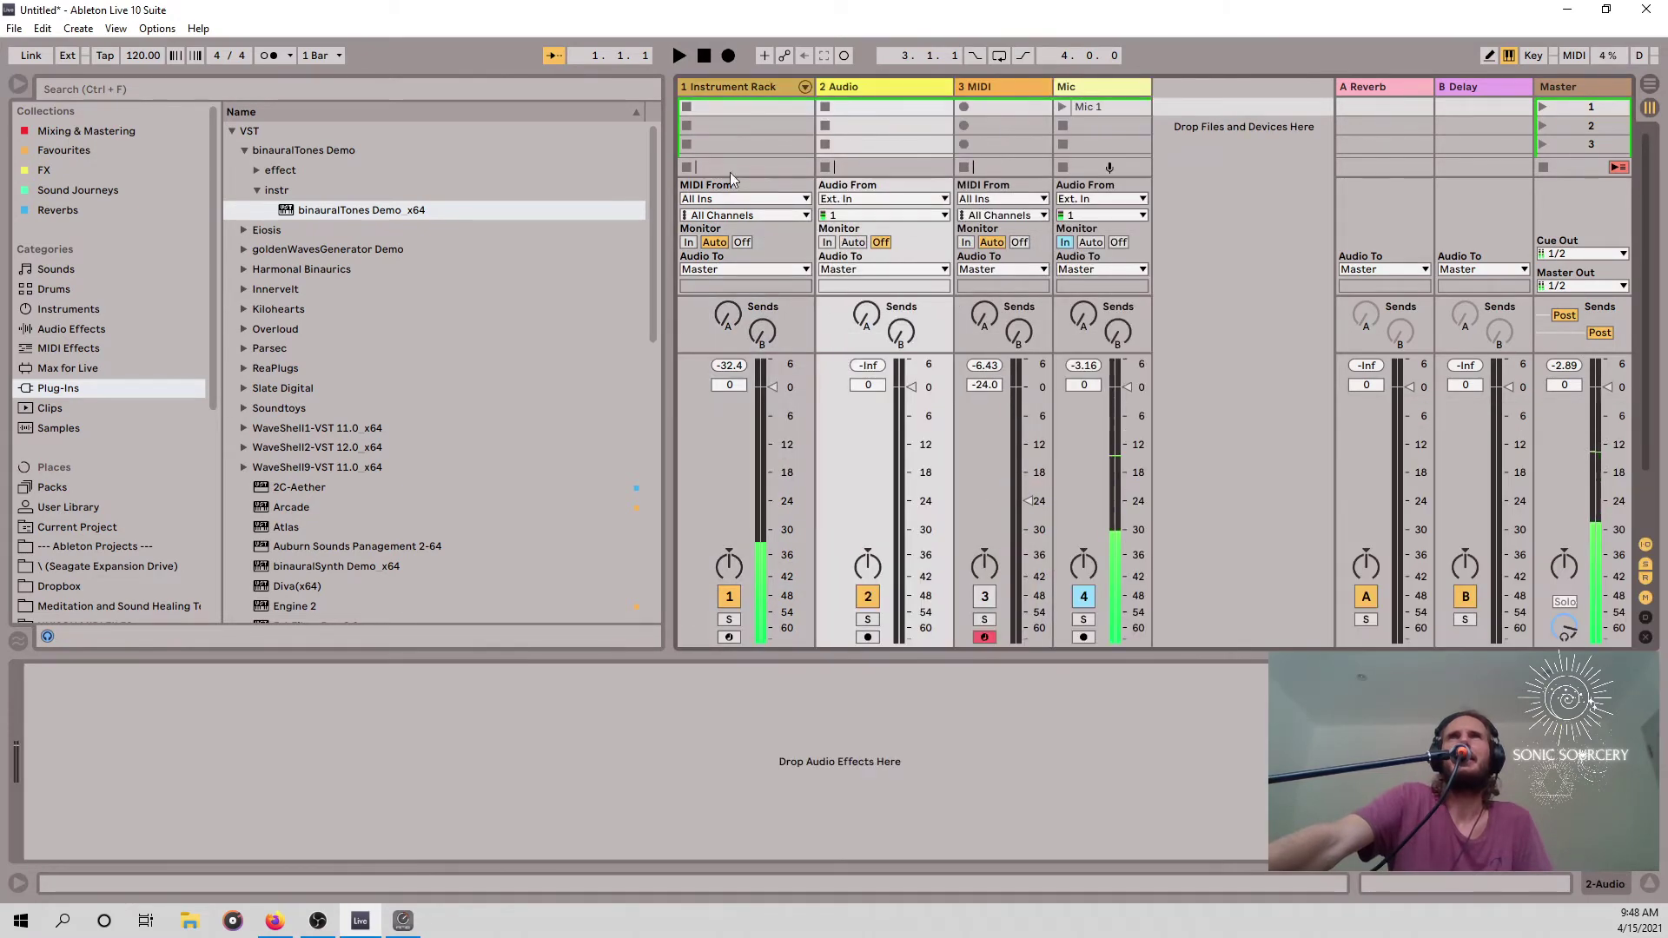
click(886, 200)
click(901, 287)
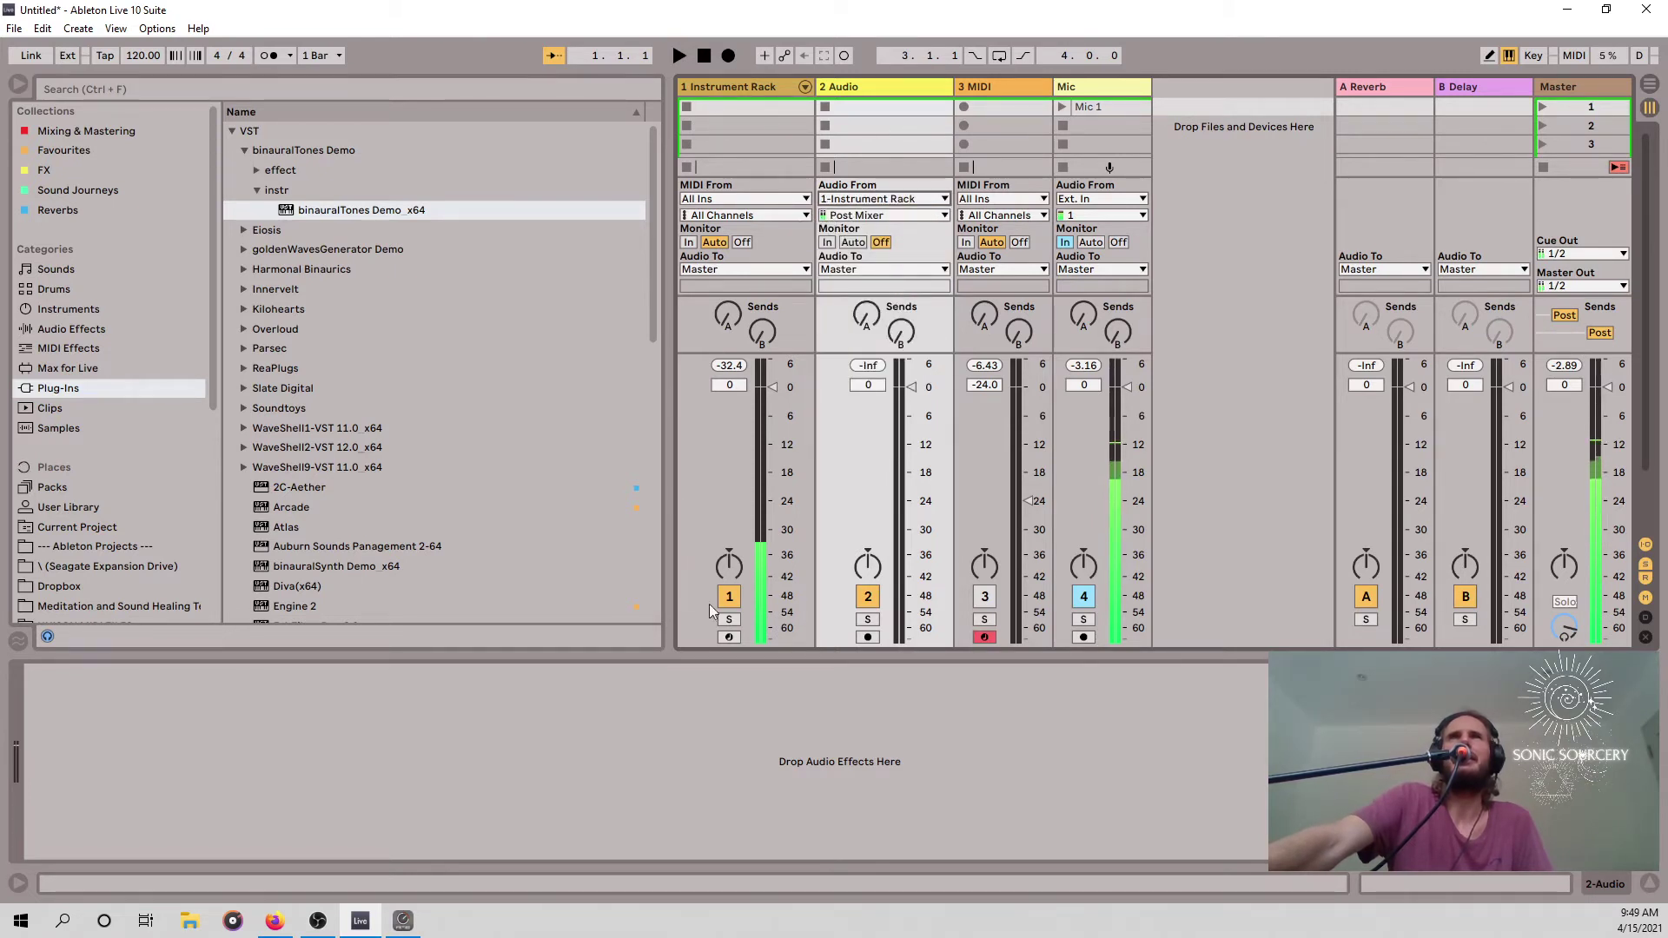
Arm the new audio track, start recording into its first clip slot, and hide the clip detail view.
click(867, 637)
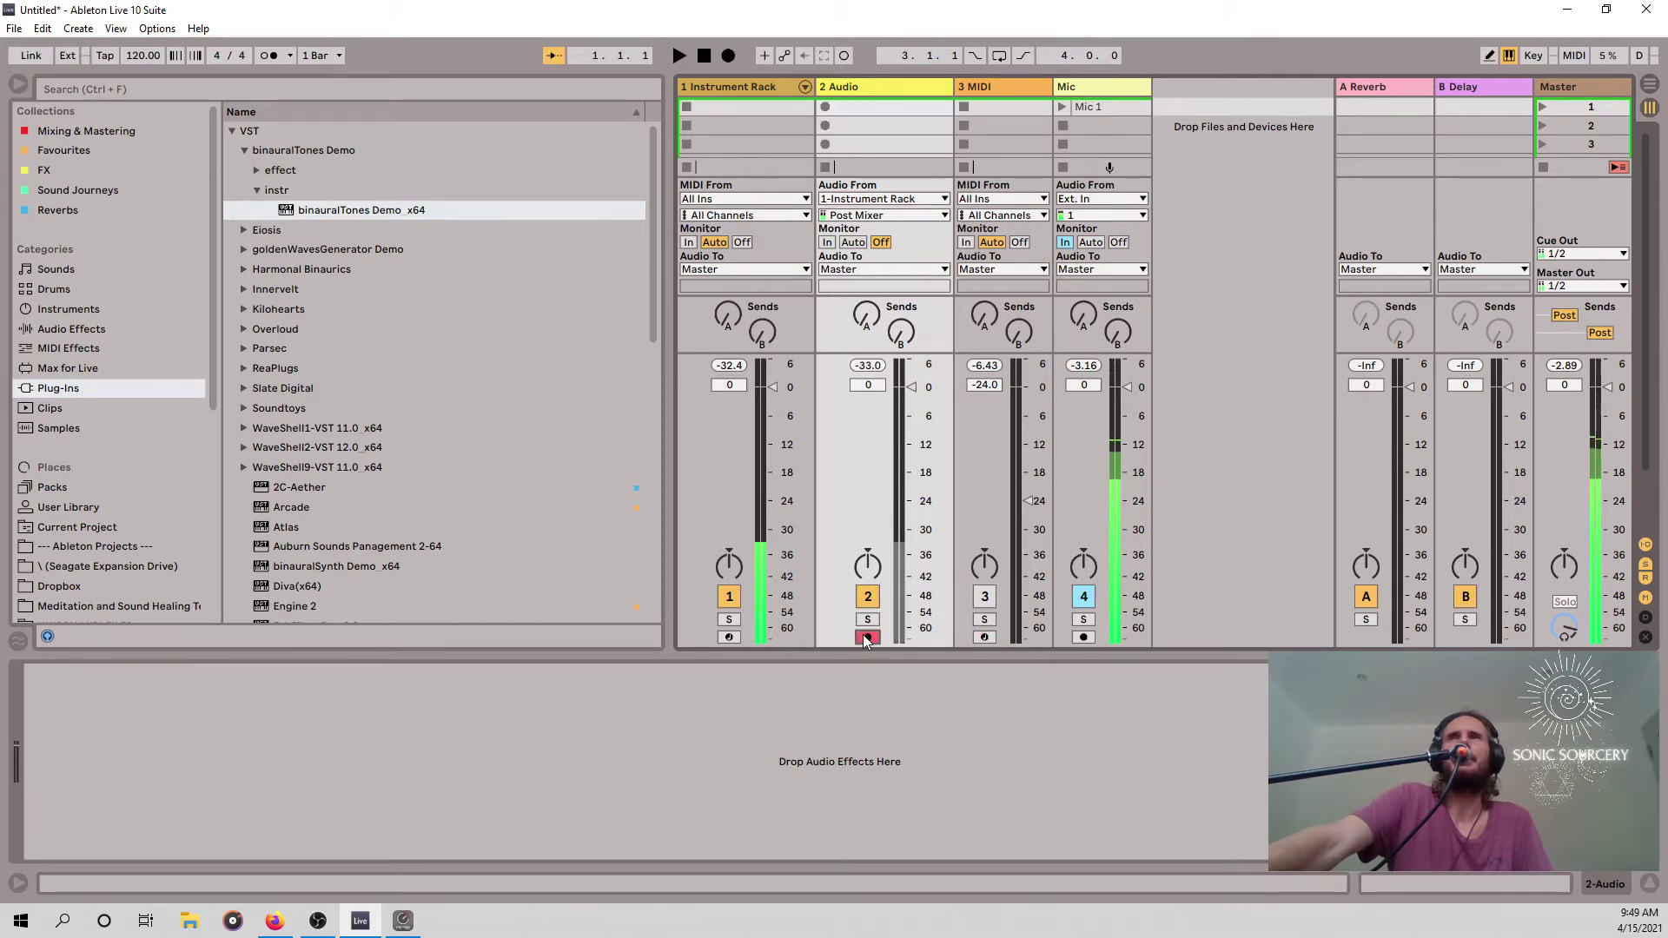
click(824, 107)
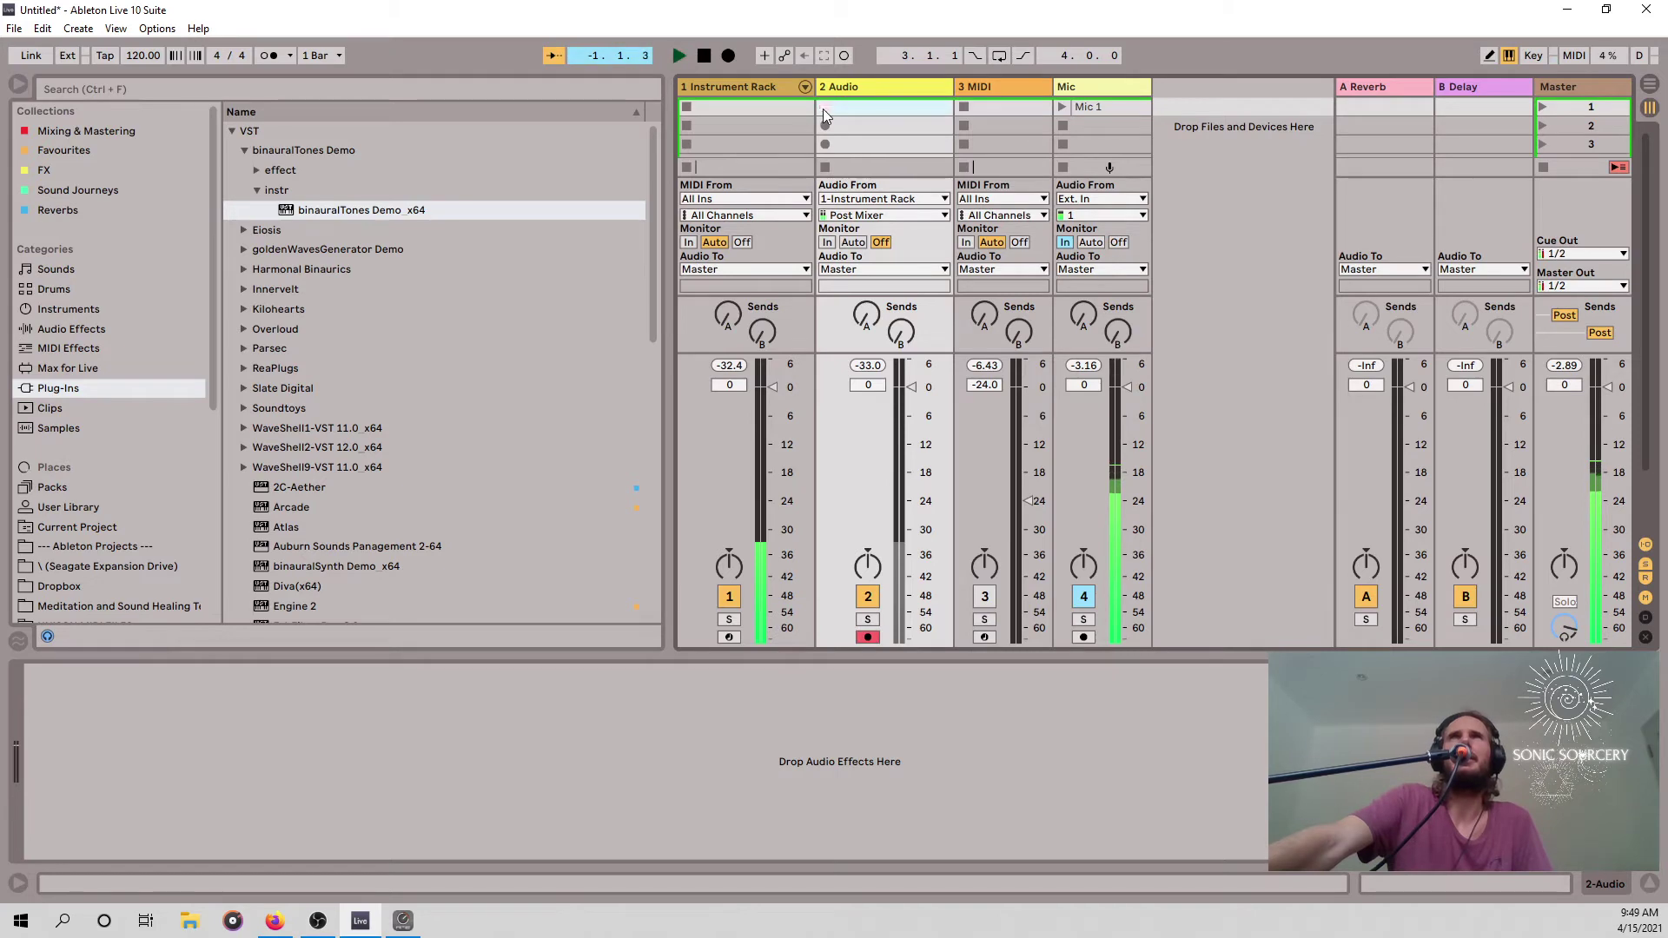
click(889, 110)
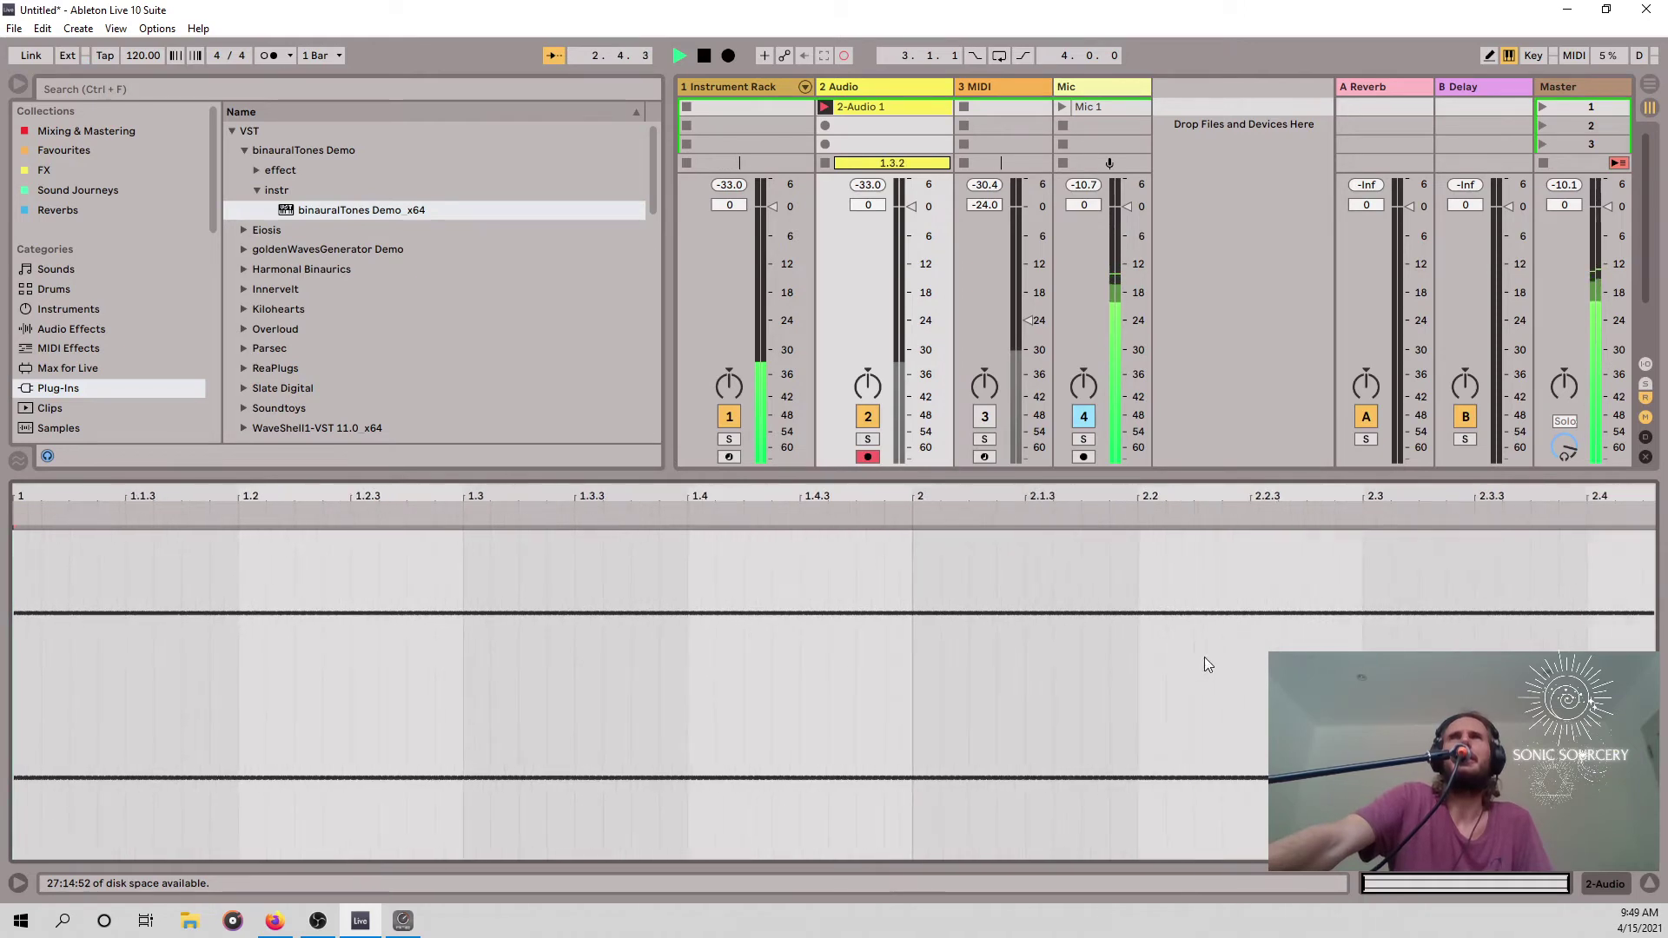
click(1648, 887)
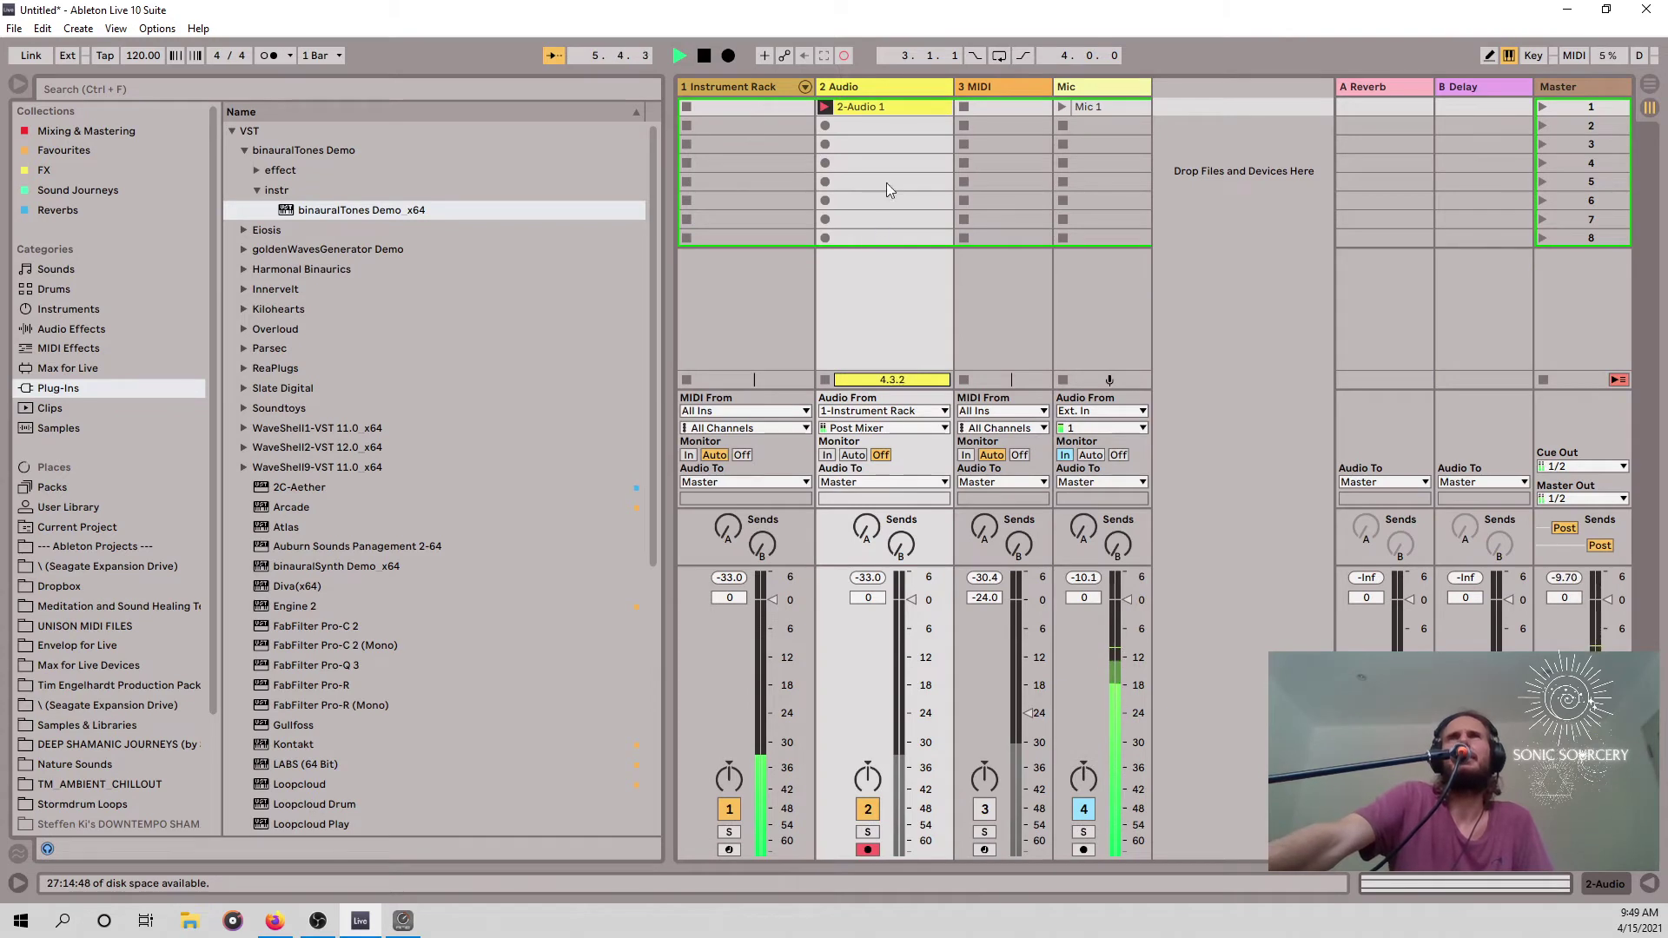
Rename the clip being recorded on track 2 to "8hz Theta".
right_click(867, 108)
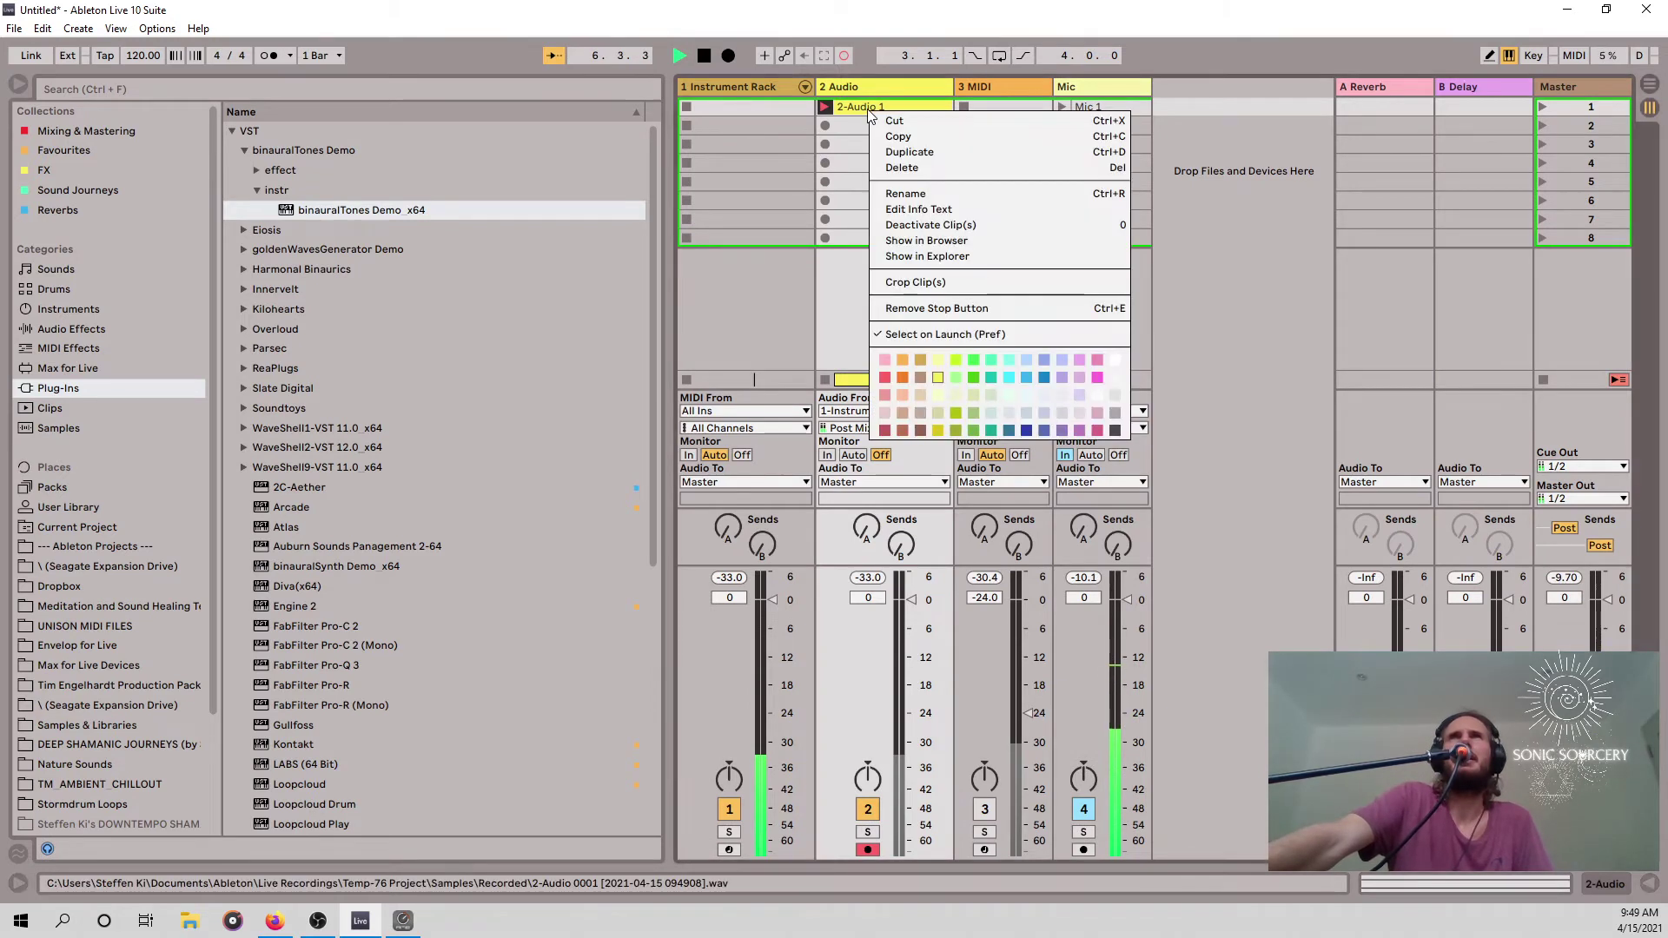
click(937, 195)
text(8)
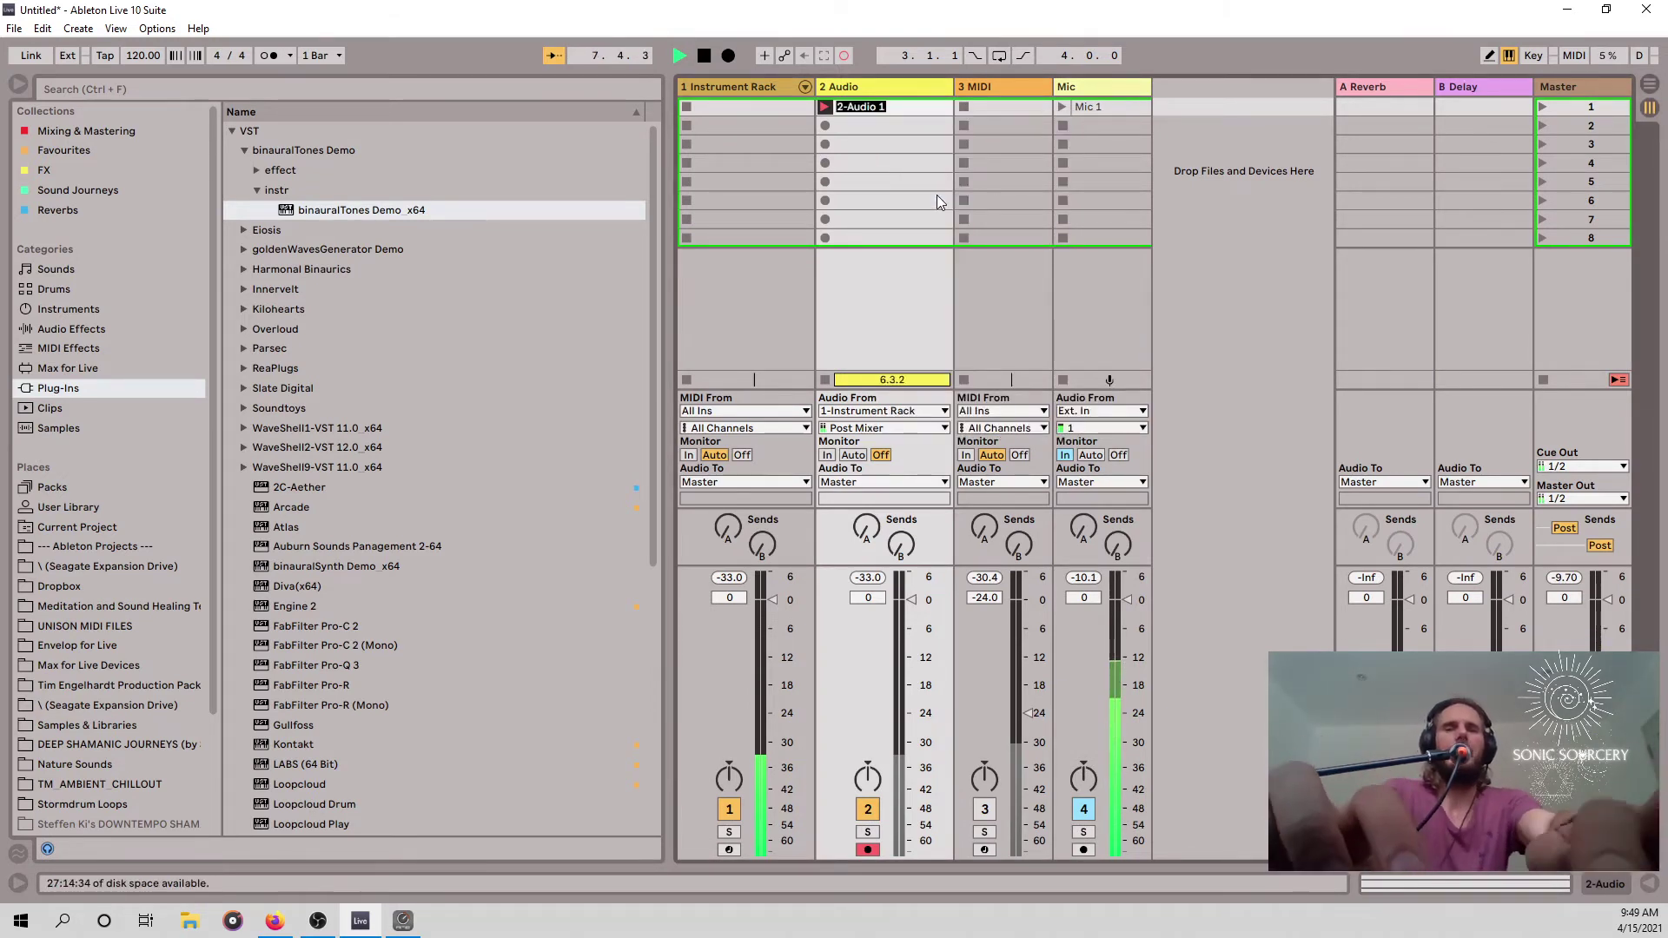
text(hz)
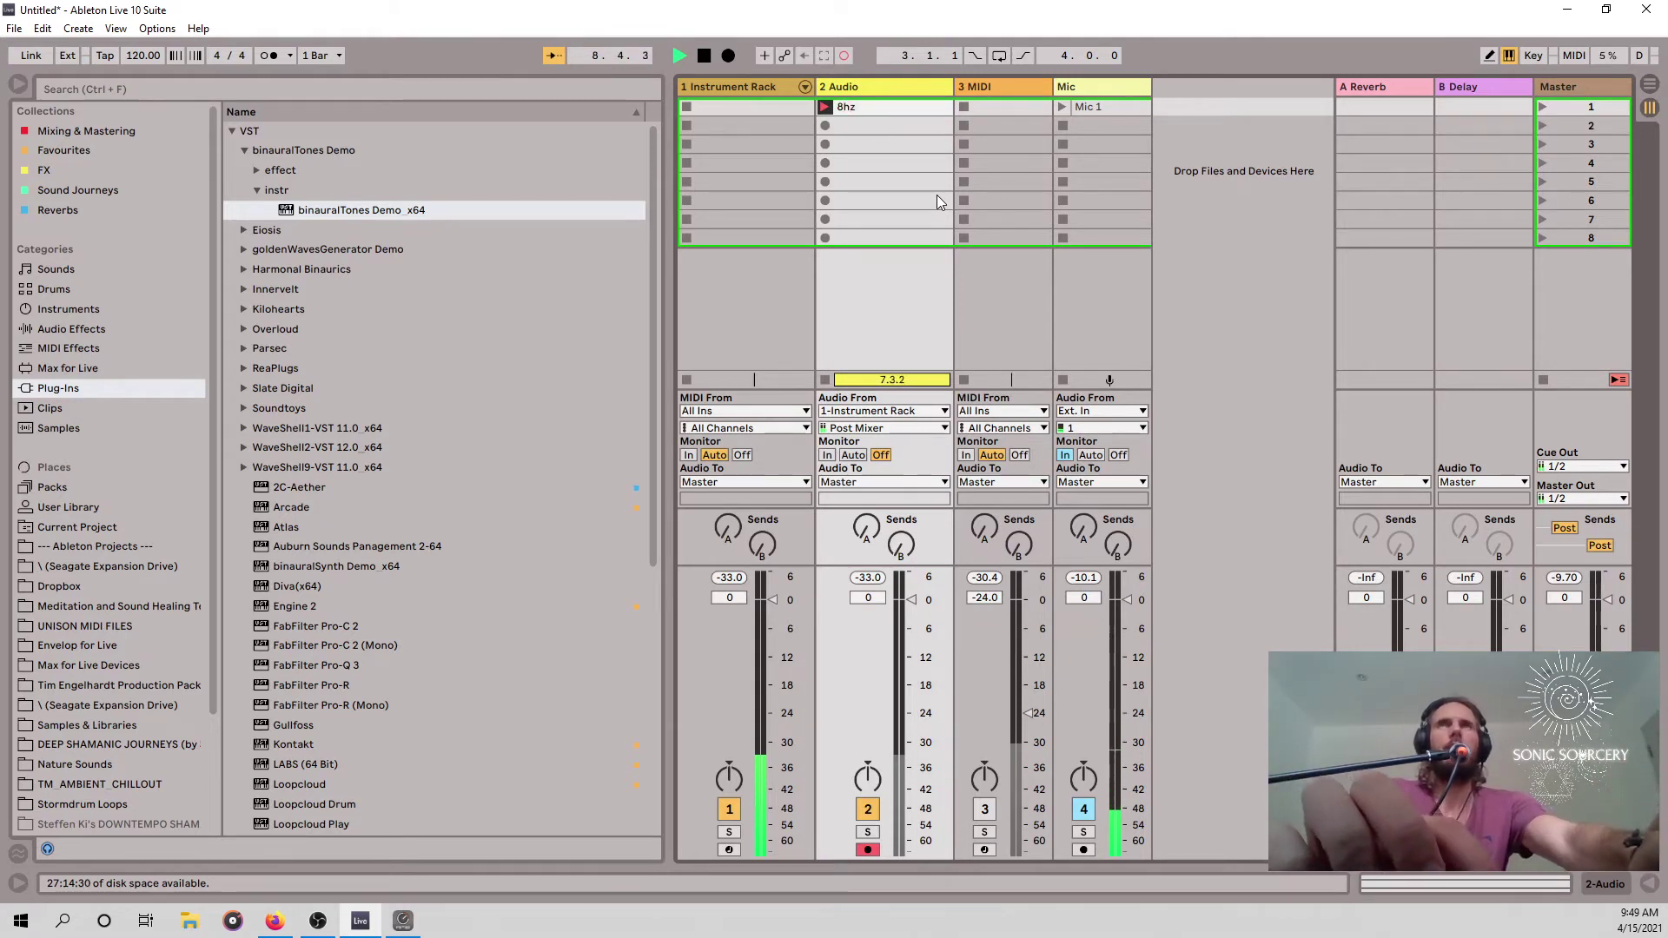
text( The)
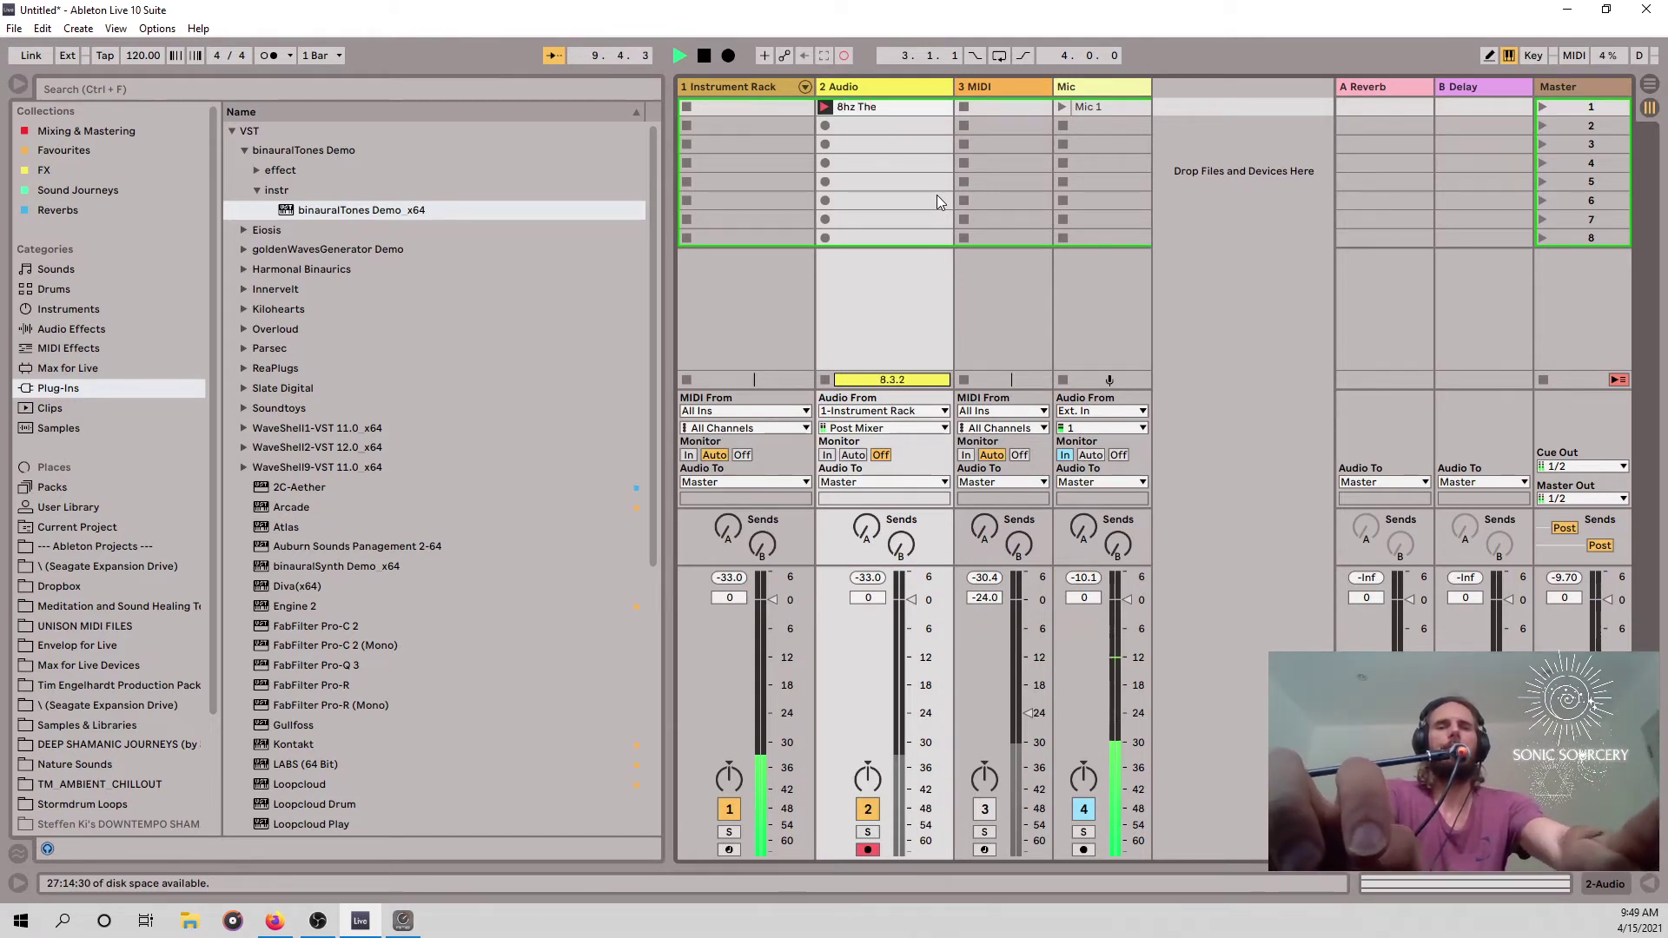
text(ta)
key(Return)
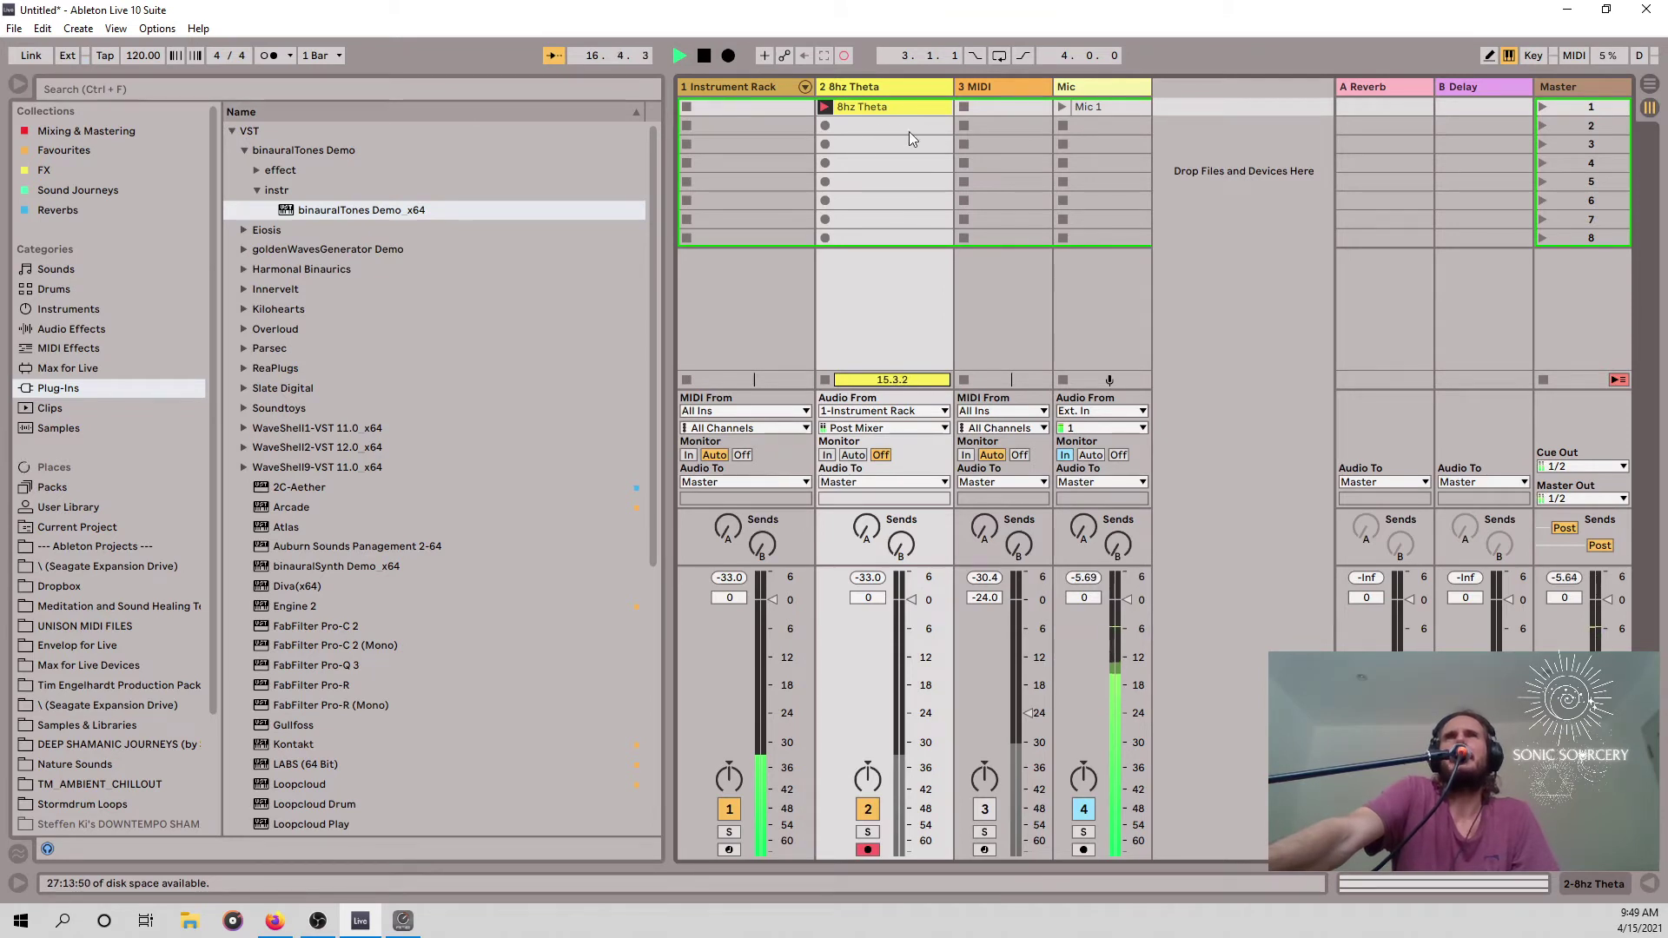
Stop the recording and mute the Instrument Rack track.
click(704, 56)
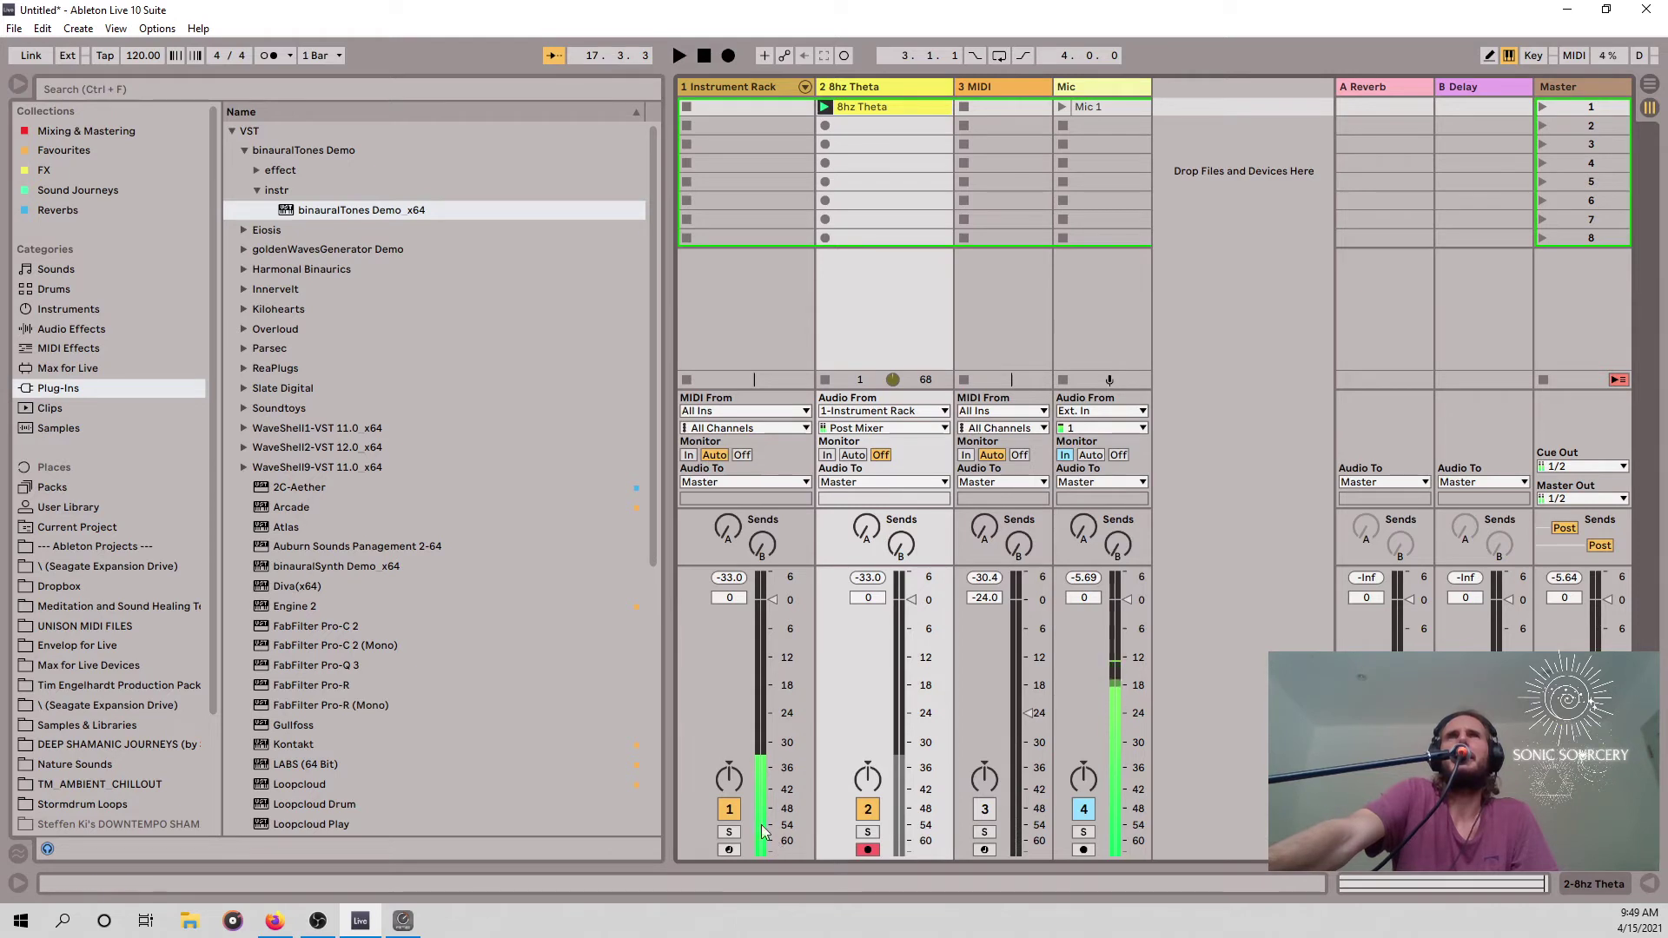
click(728, 808)
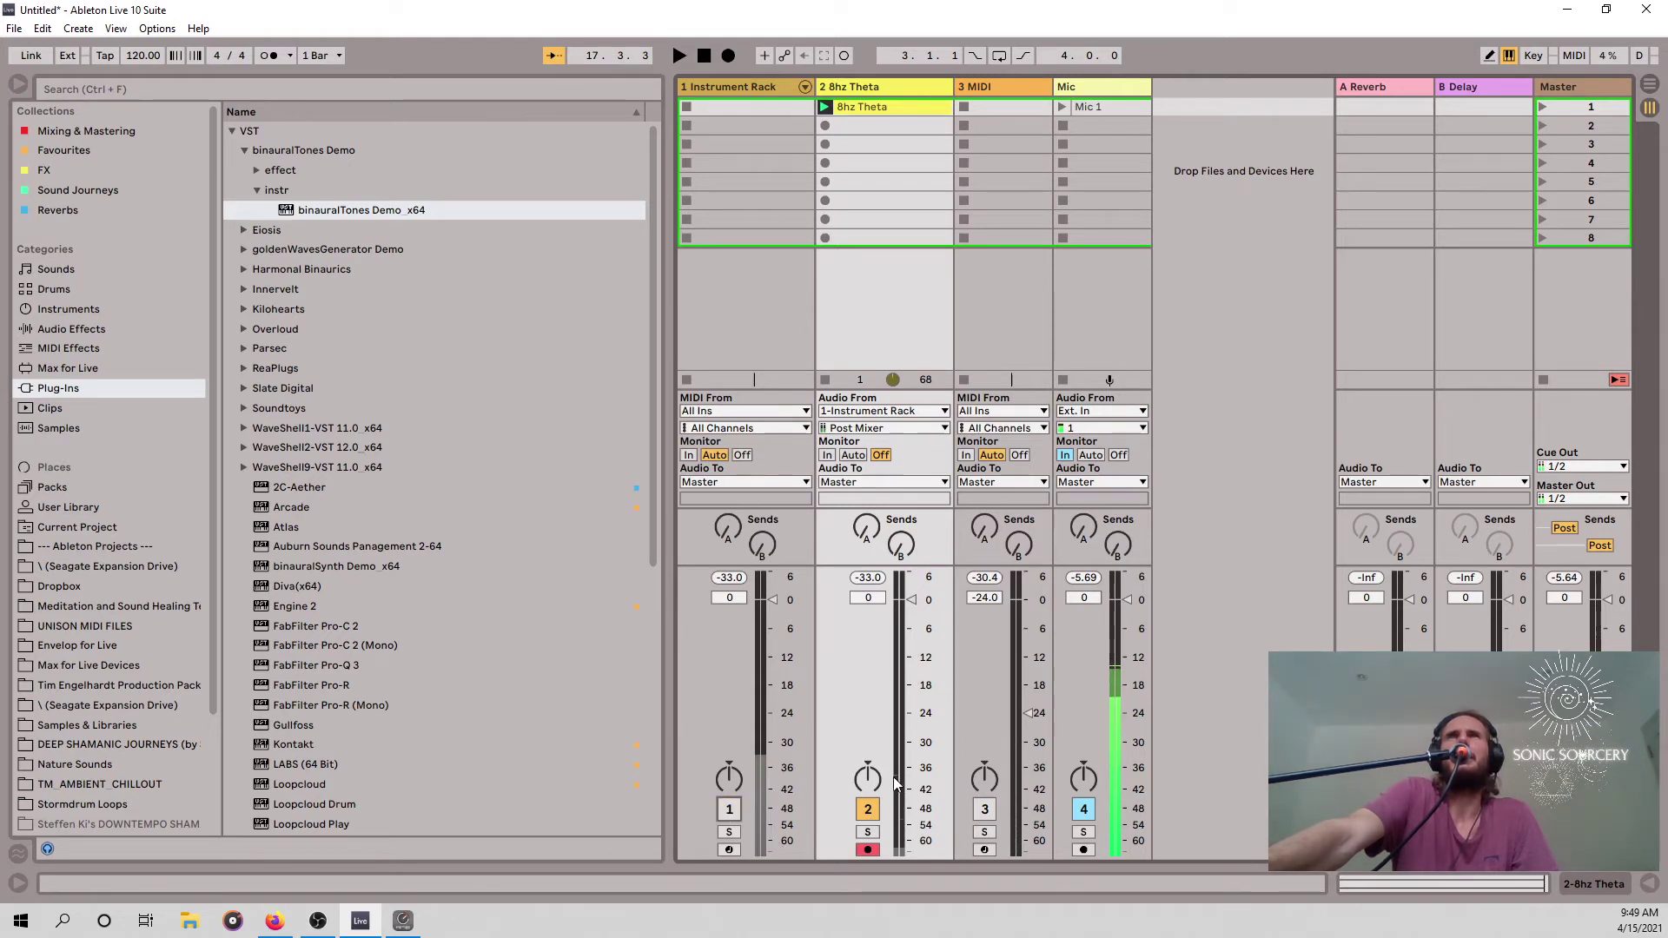
Launch the 8hz Theta clip and shorten its loop to 16 bars, leaving the clip detail view hidden.
click(823, 107)
double_click(874, 110)
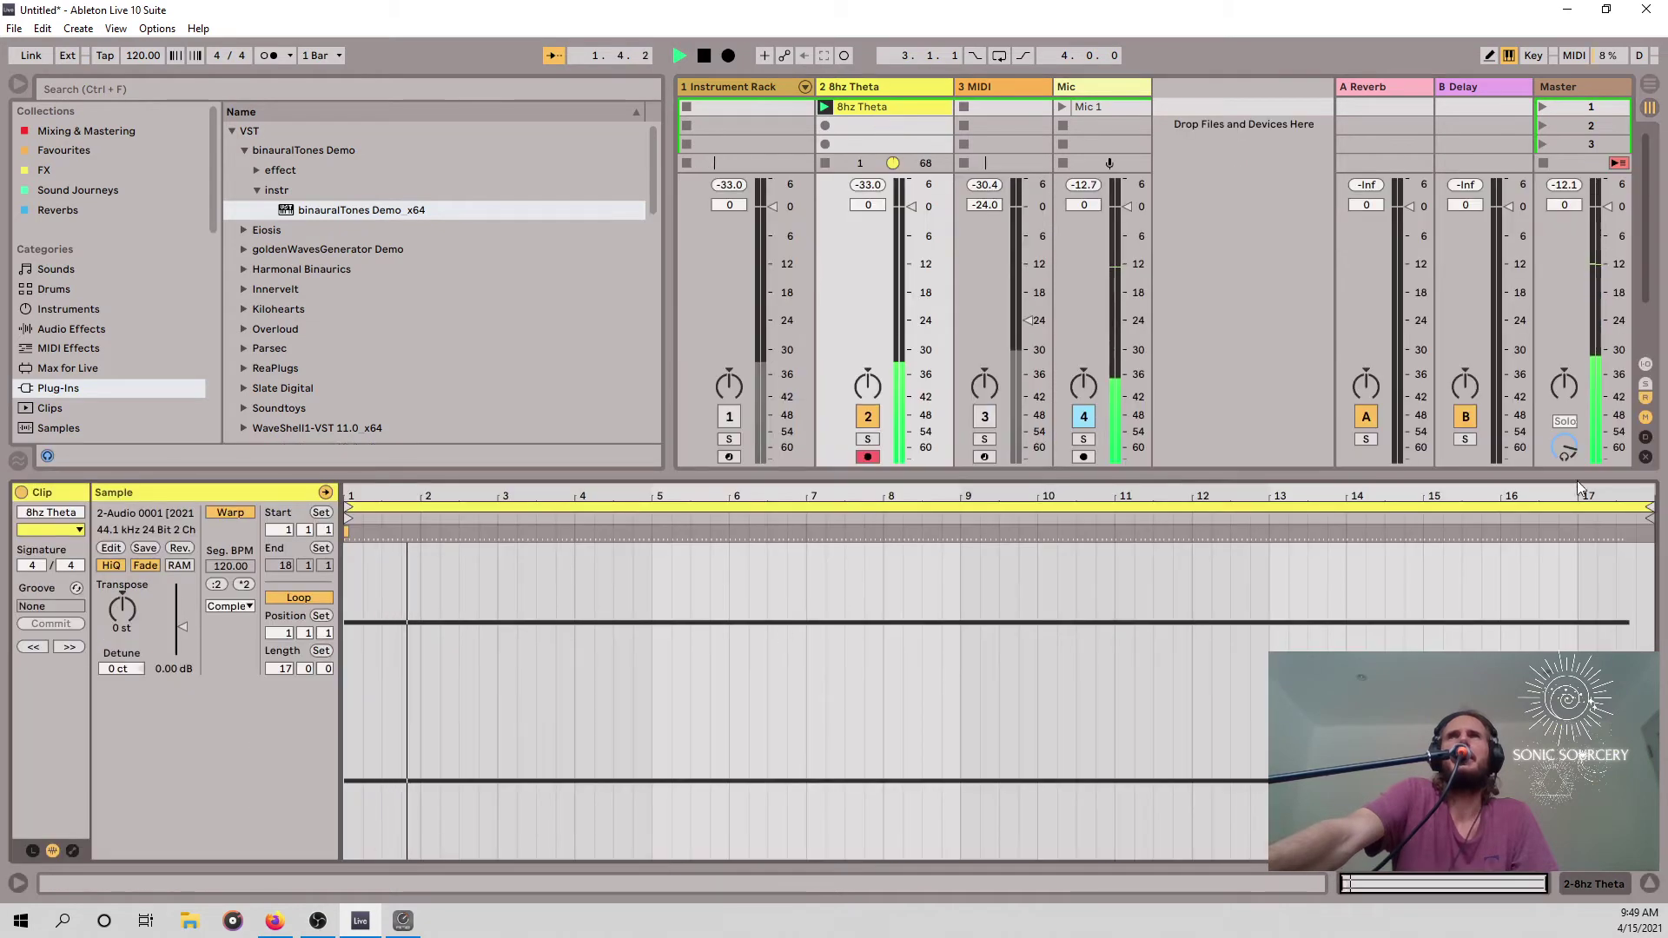
drag(1650, 510, 1574, 510)
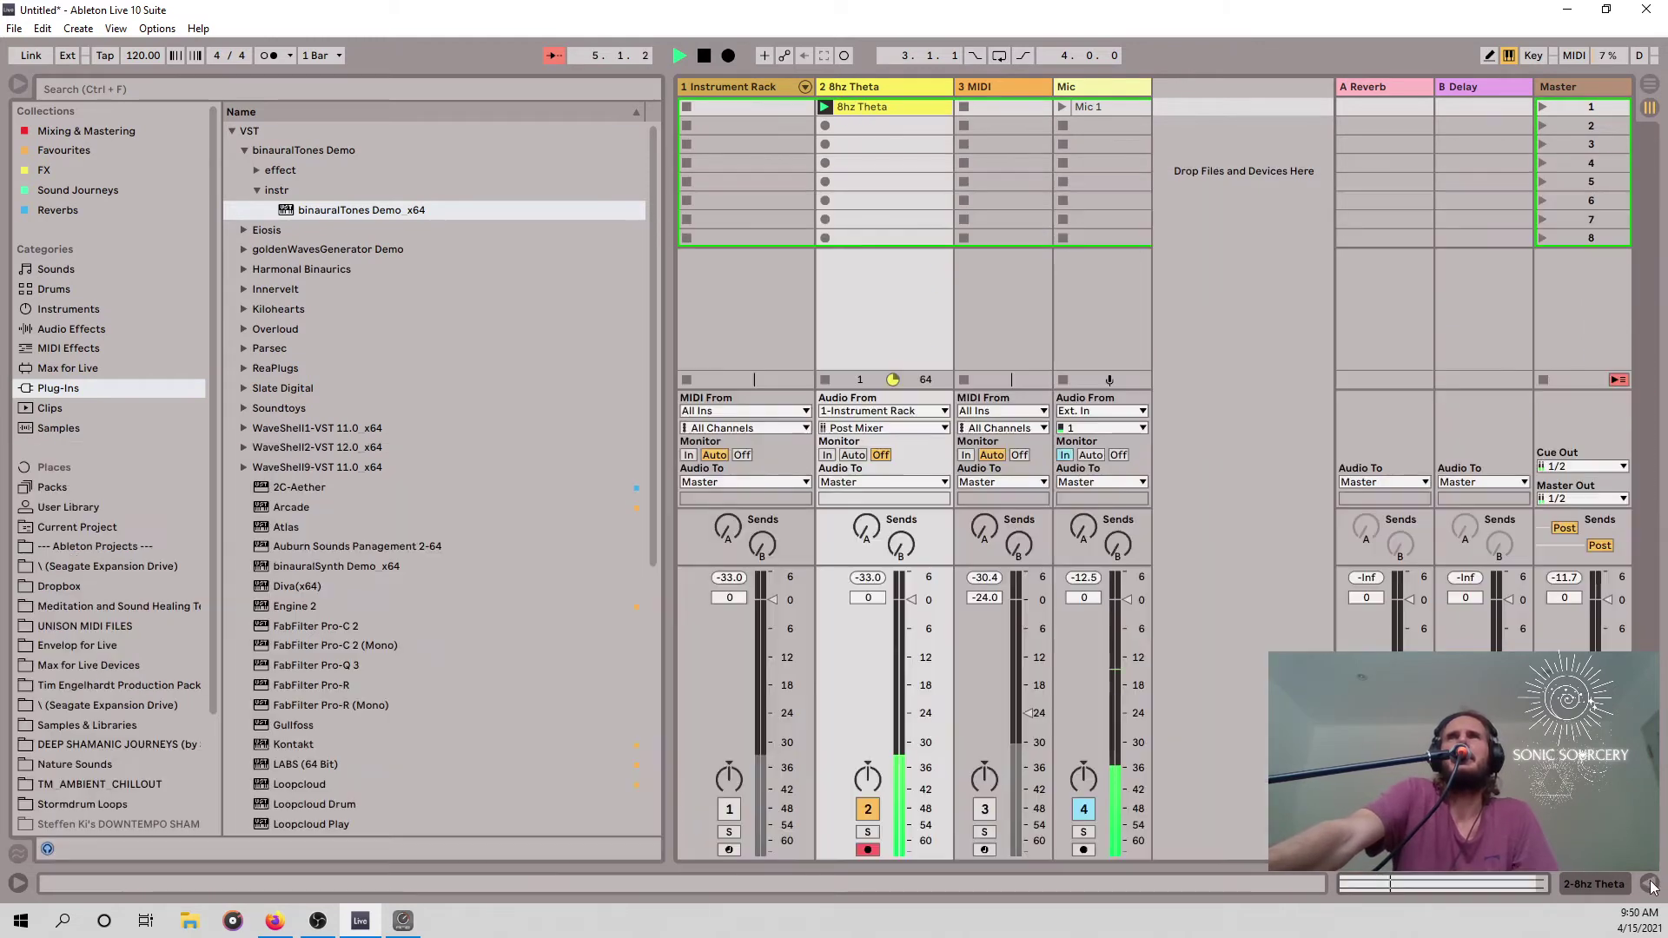
key(ctrl+alt+l)
Show the Instrument Rack's devices on track 1 and close the 208 Hz ToneGenerator window.
double_click(722, 84)
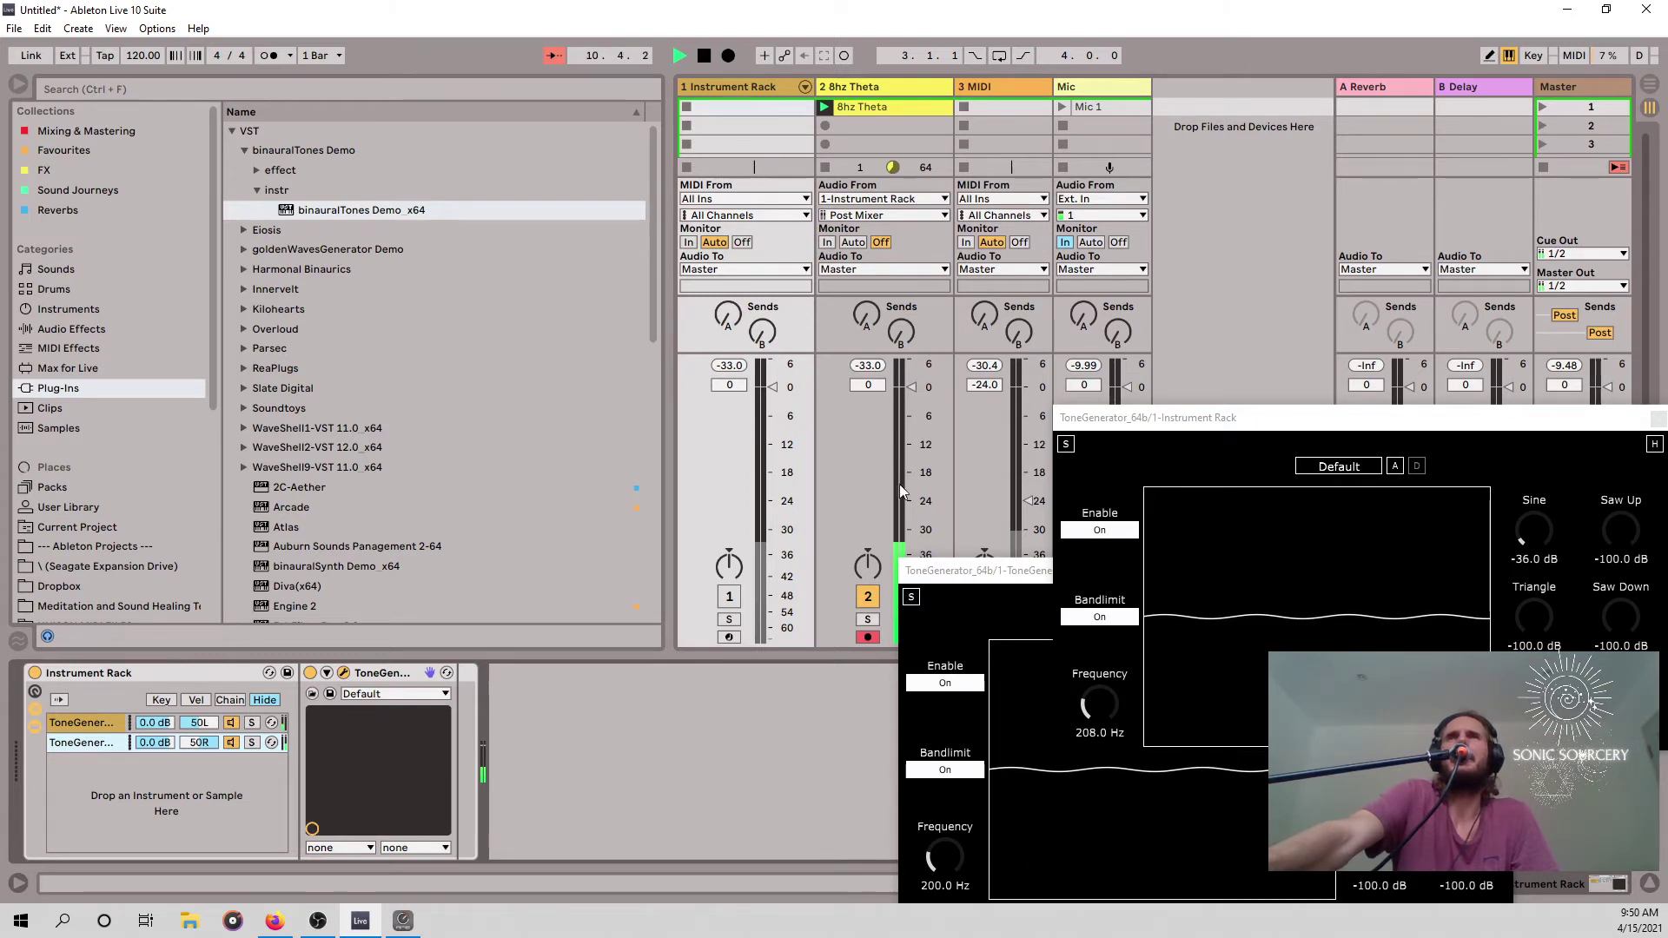
click(1223, 419)
drag(1225, 420, 1080, 281)
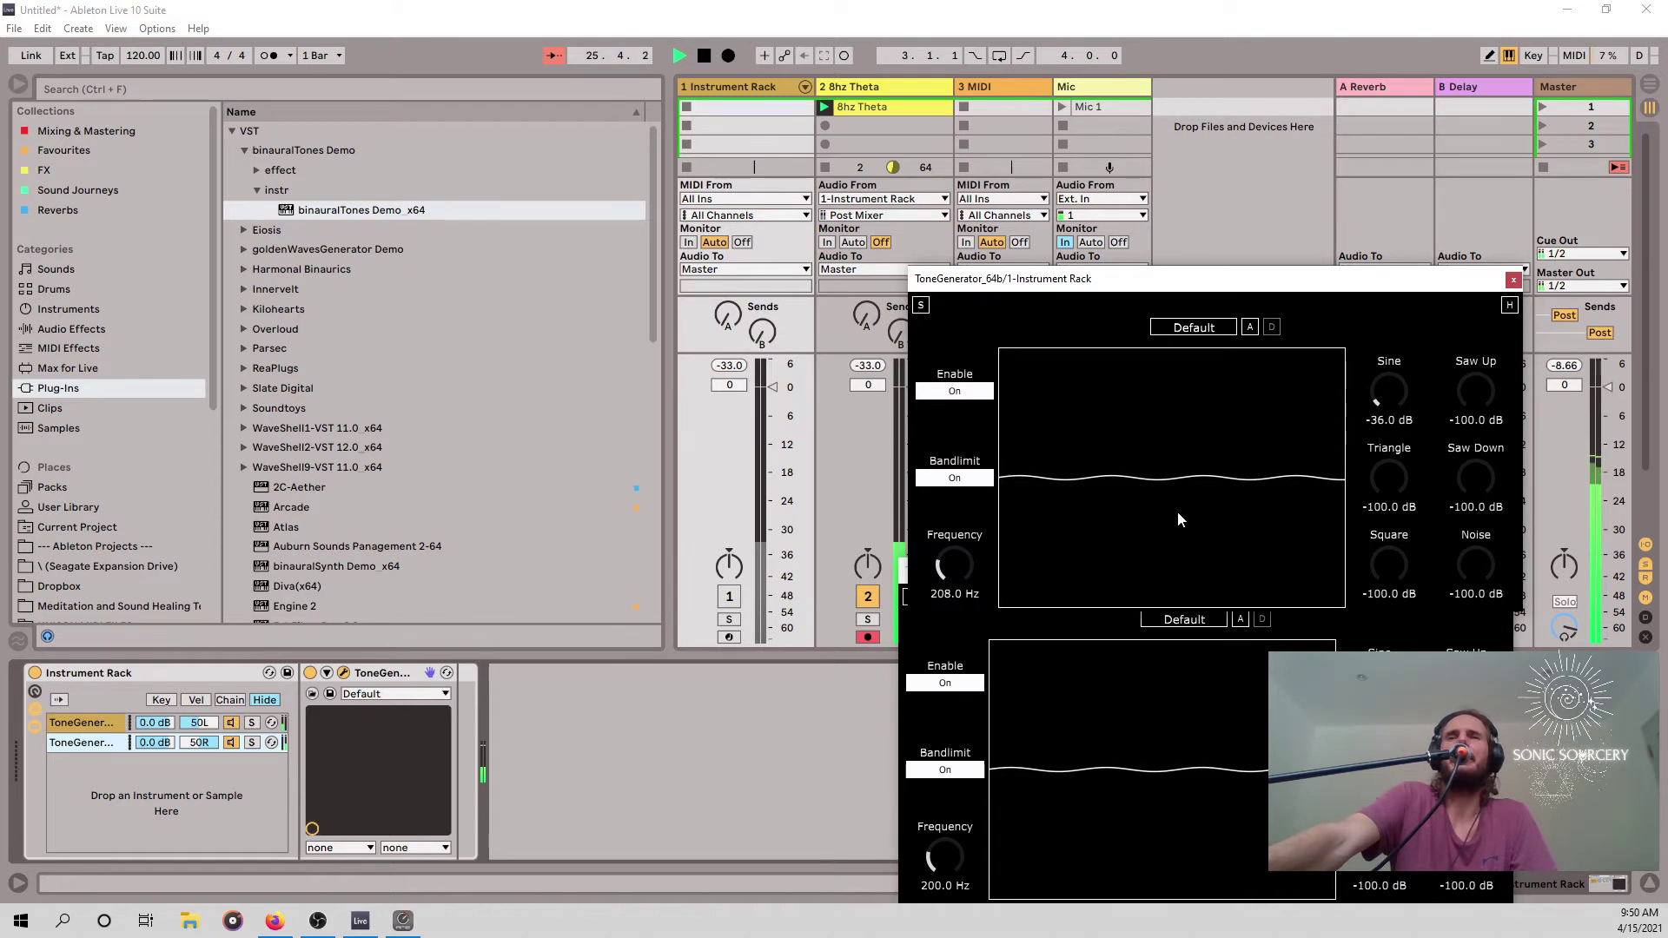
click(1513, 280)
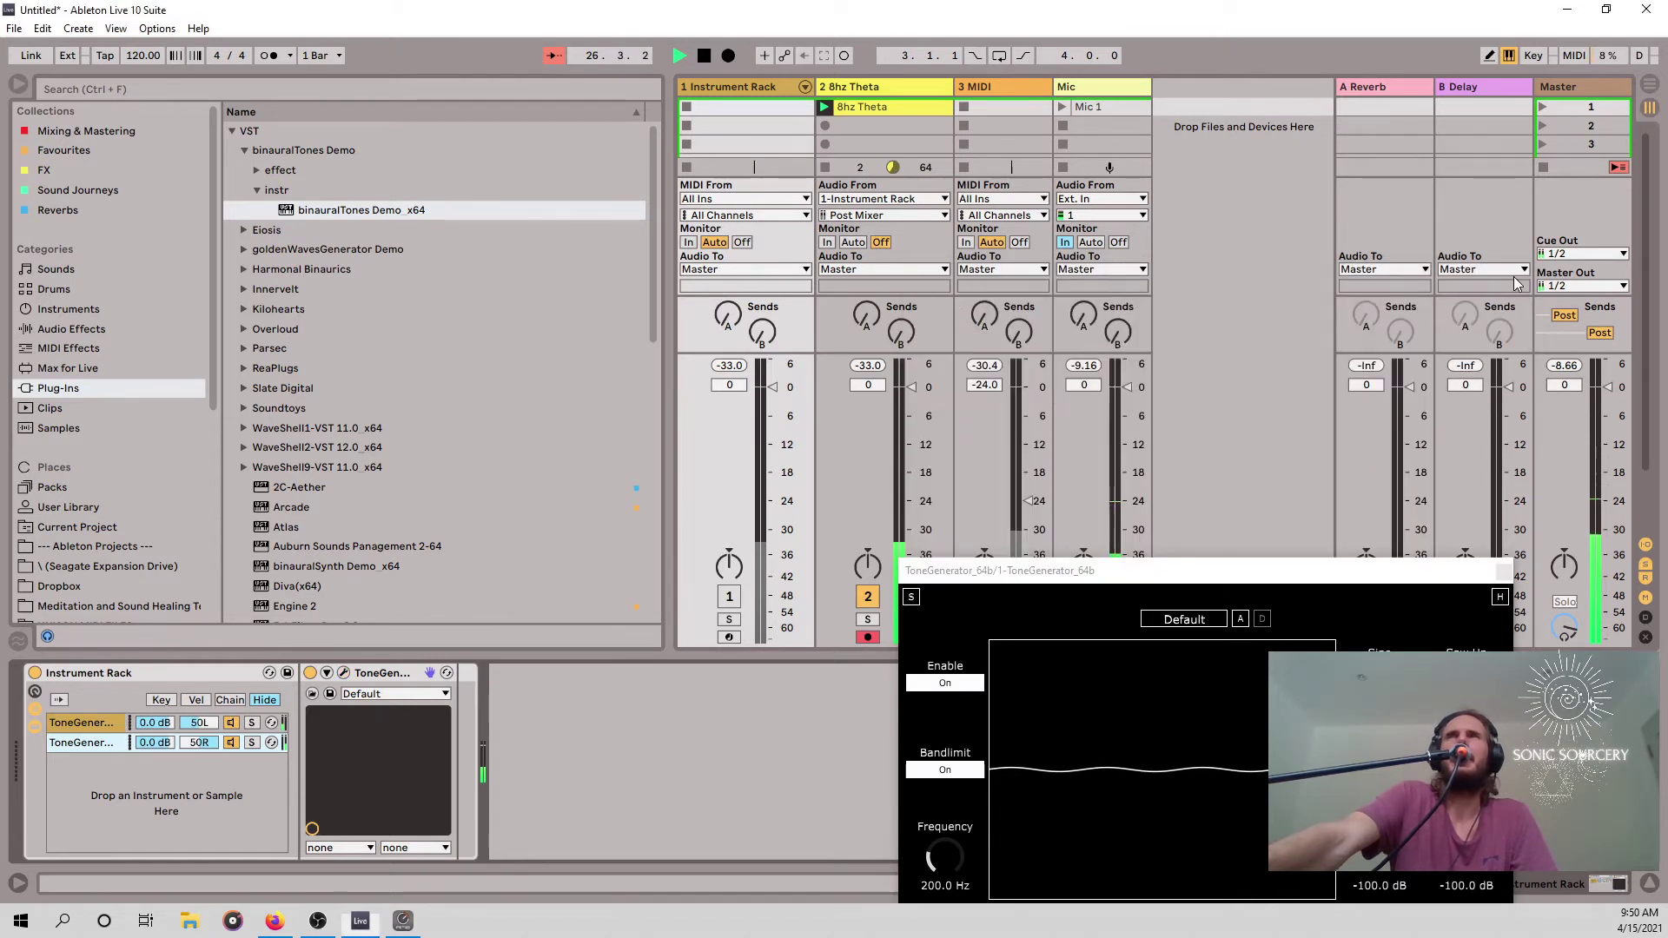
Close the remaining ToneGenerator window and mute the 8hz Theta track.
click(1504, 570)
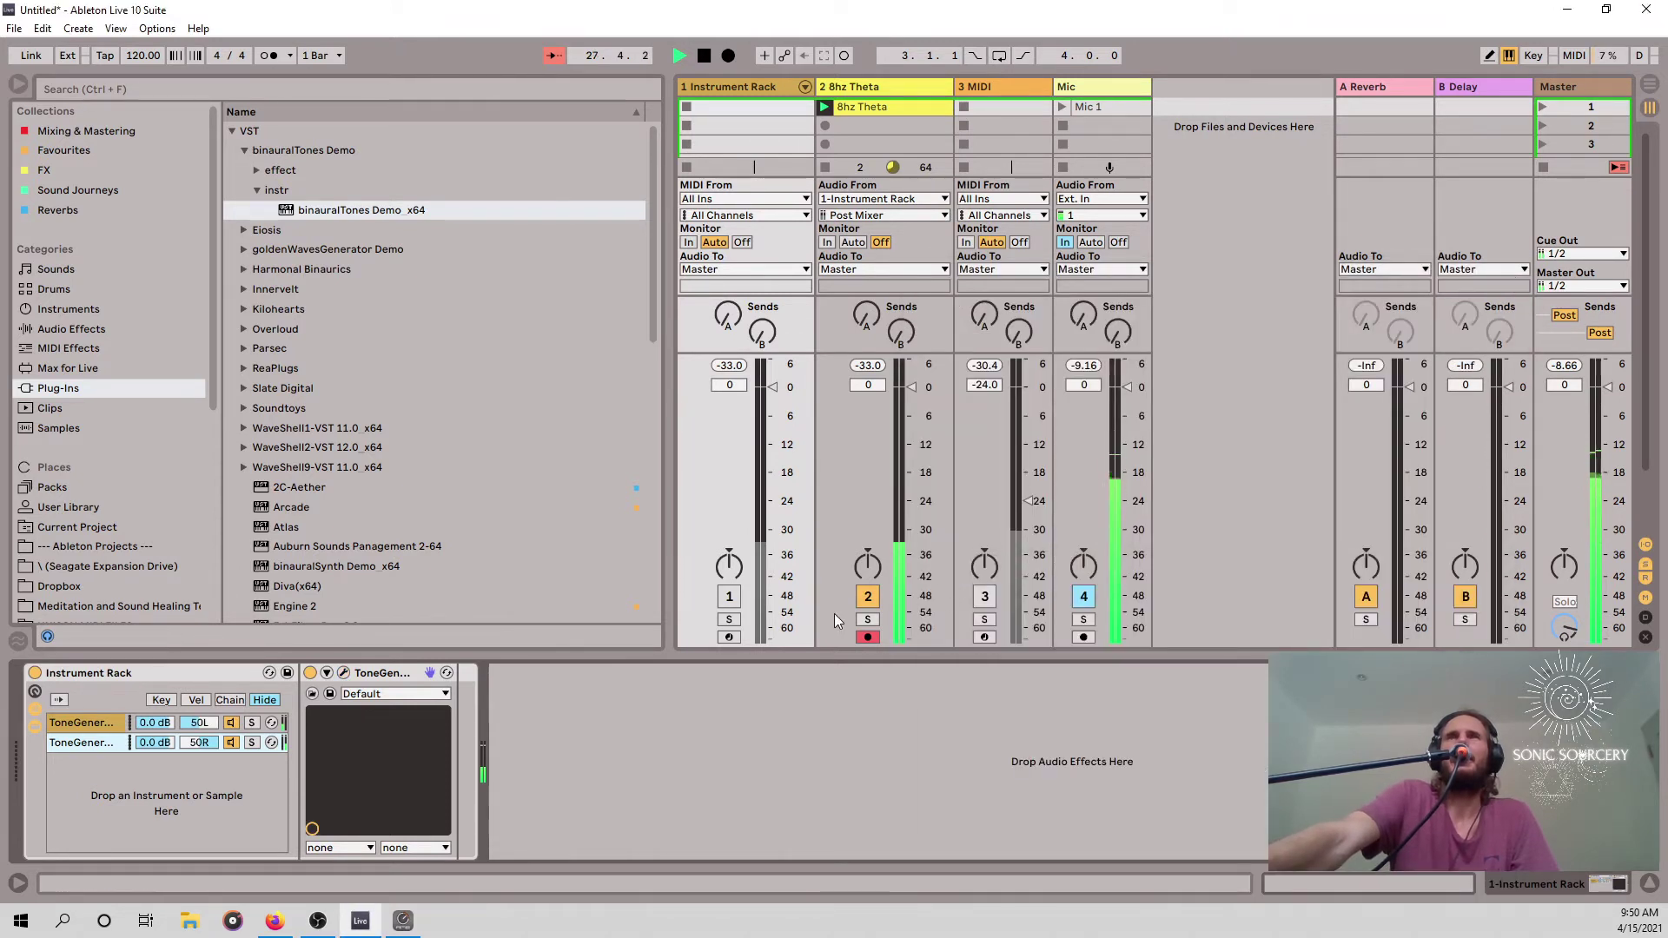
click(872, 595)
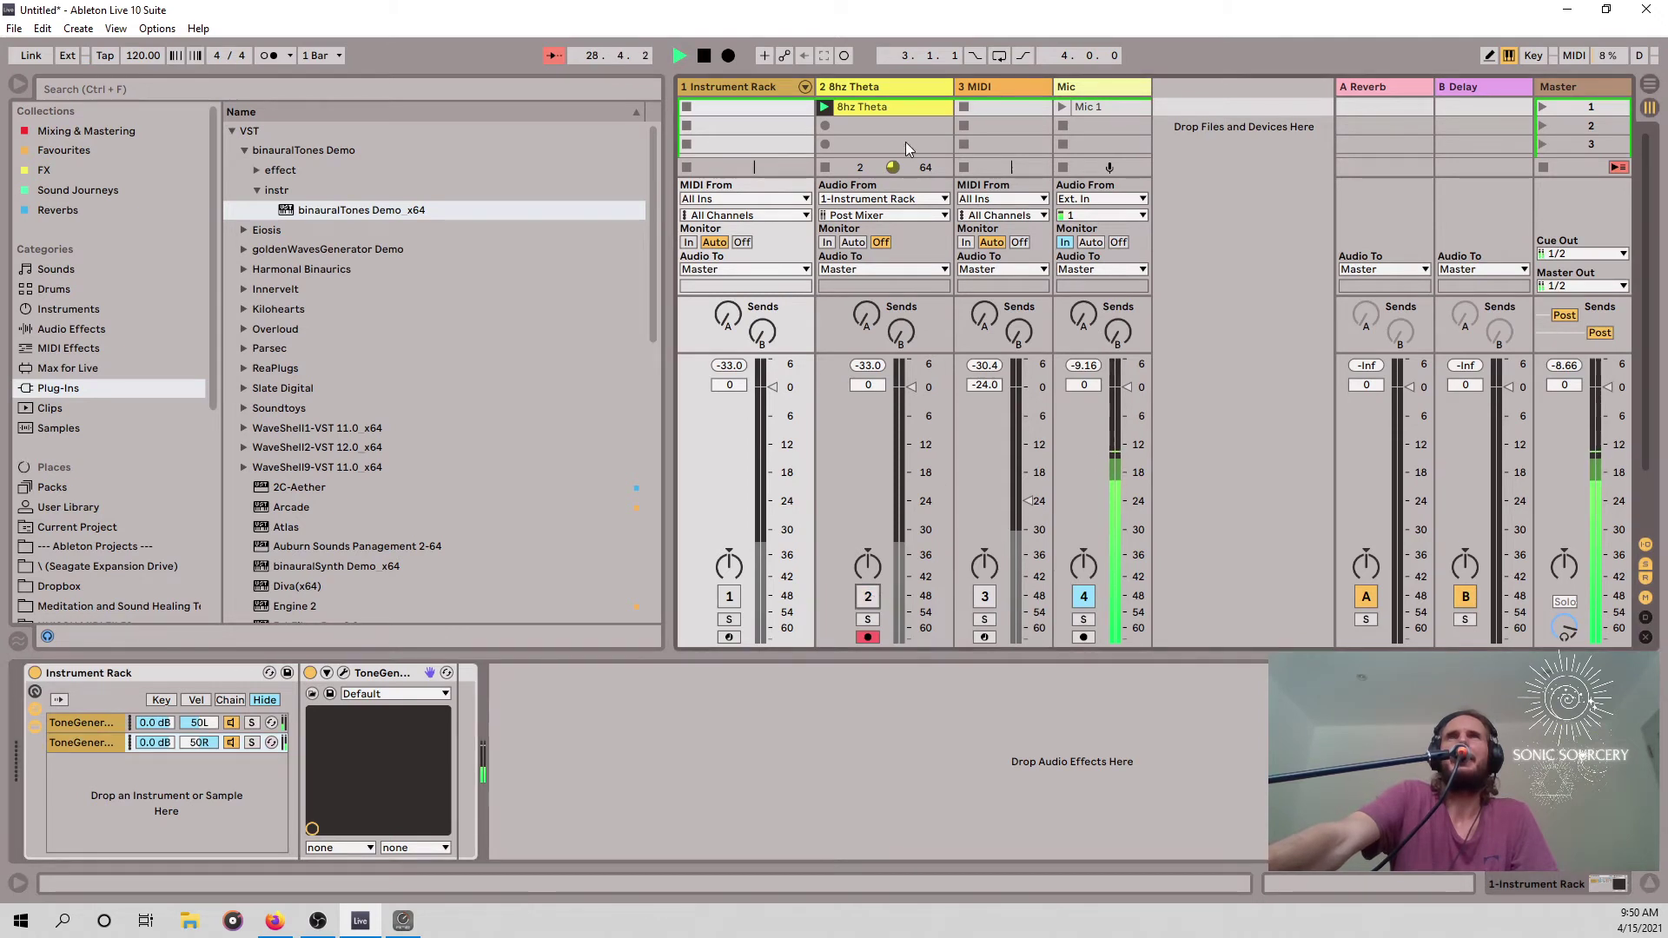
Show the devices of the 3 MIDI track and open the binauralTones plug-in window, placed clear of the browser list.
click(997, 90)
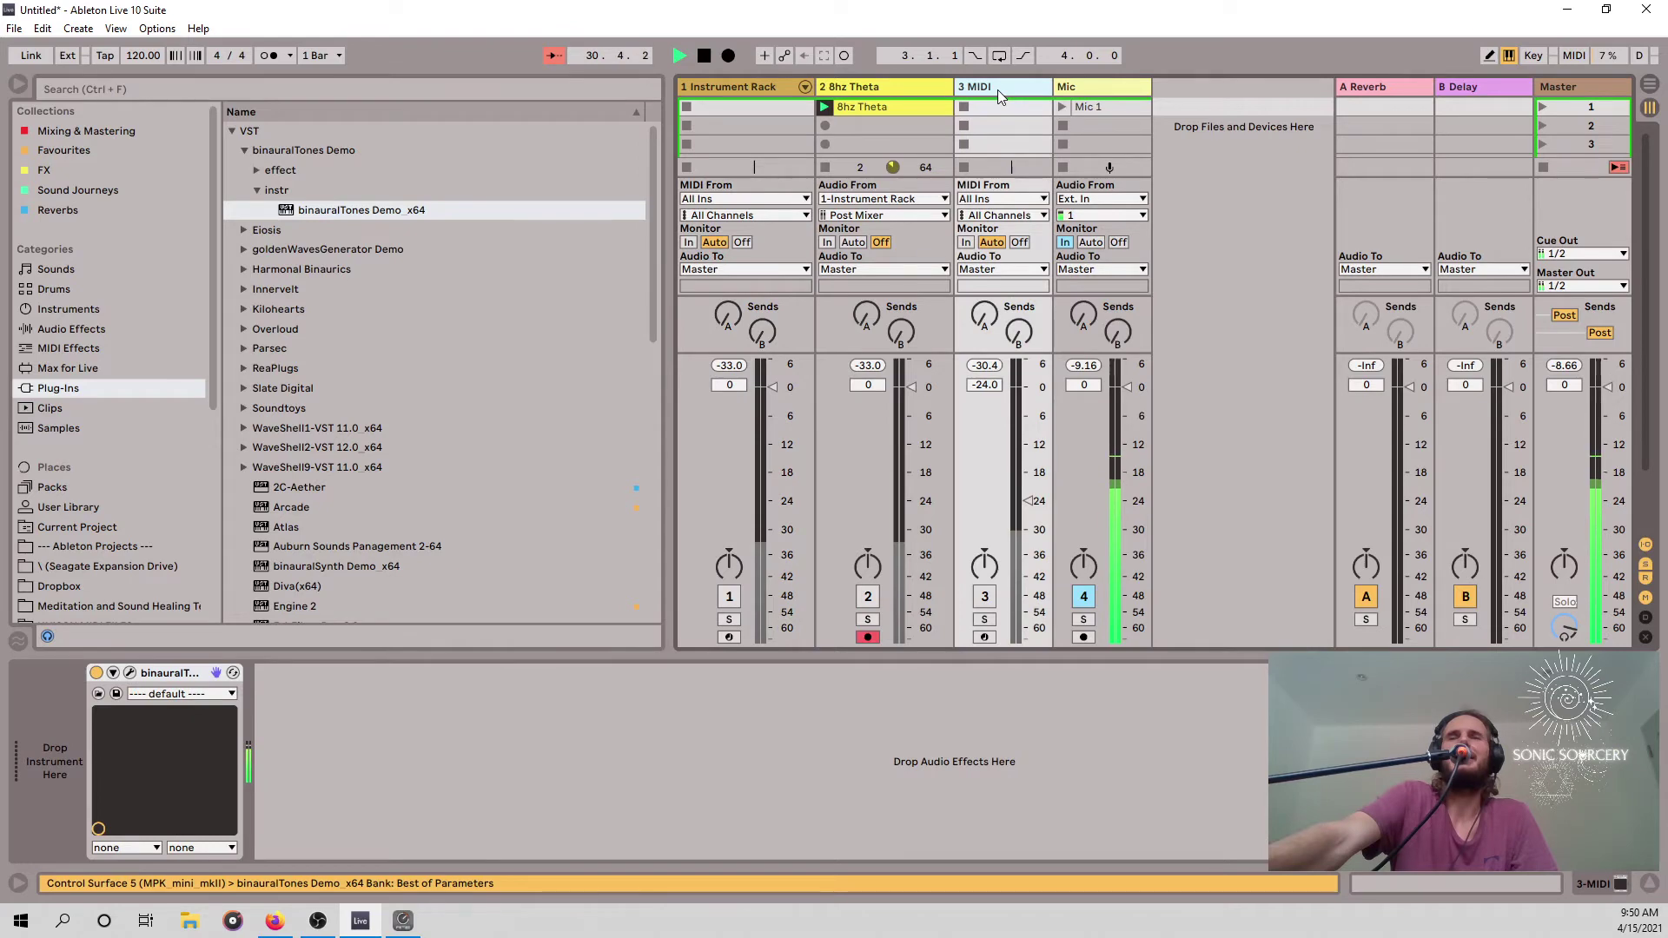
click(129, 674)
drag(386, 189, 940, 267)
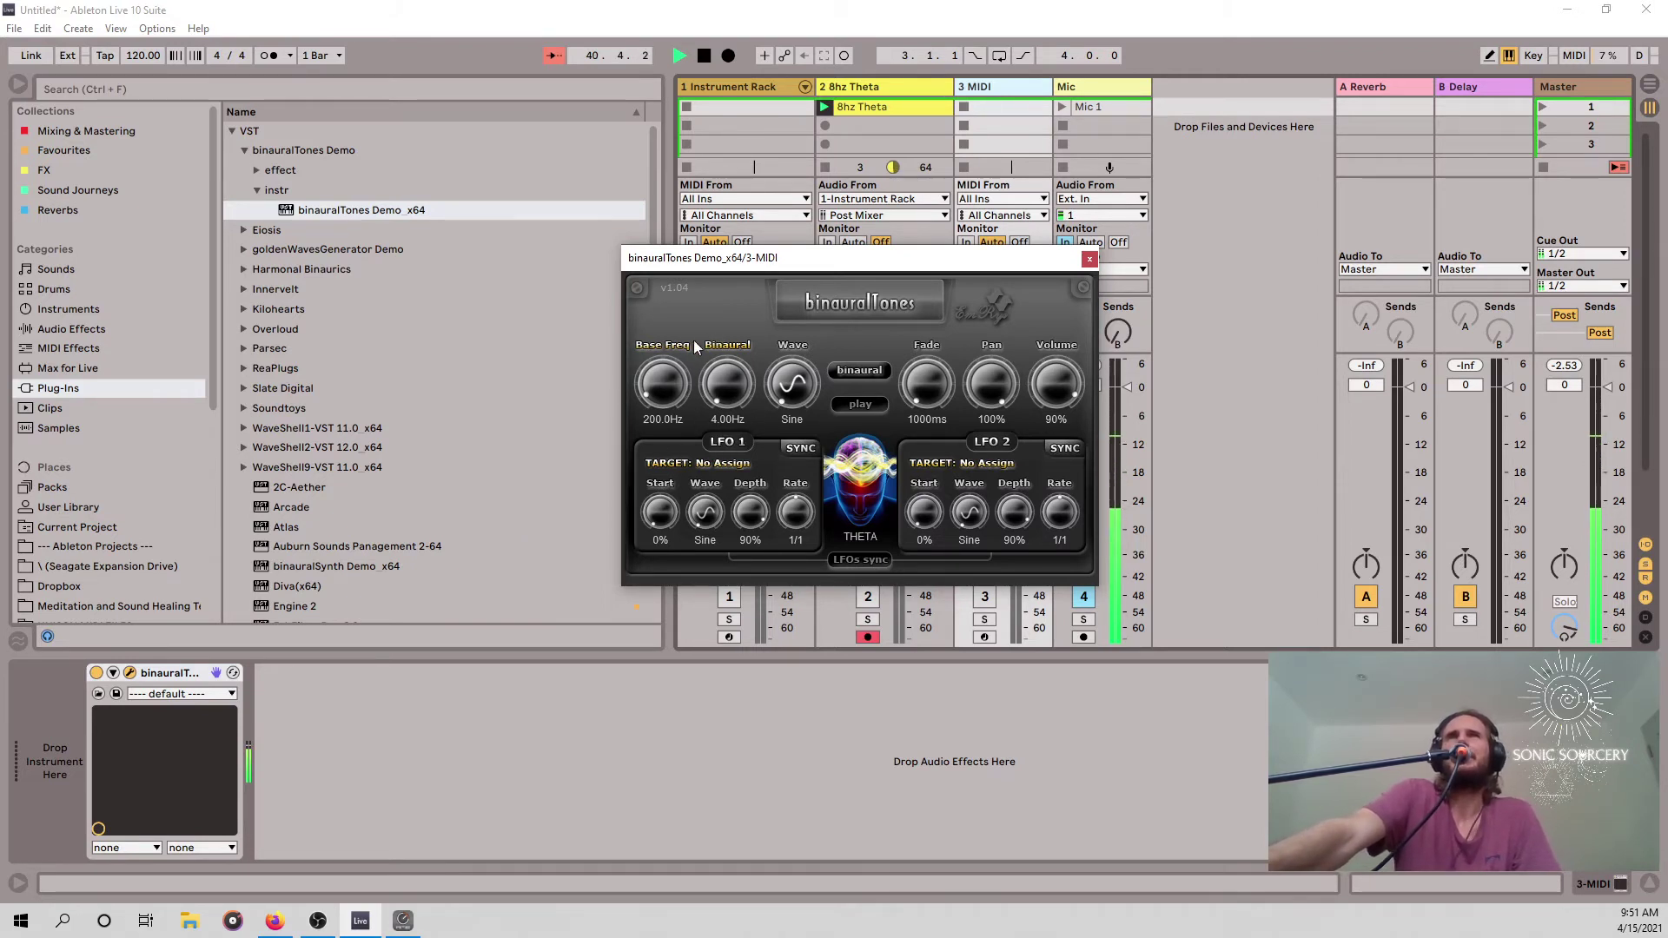
Switch to Firefox and examine the binaural beat plug-ins offered on the SaschArt VST Audio Plugins page.
click(275, 921)
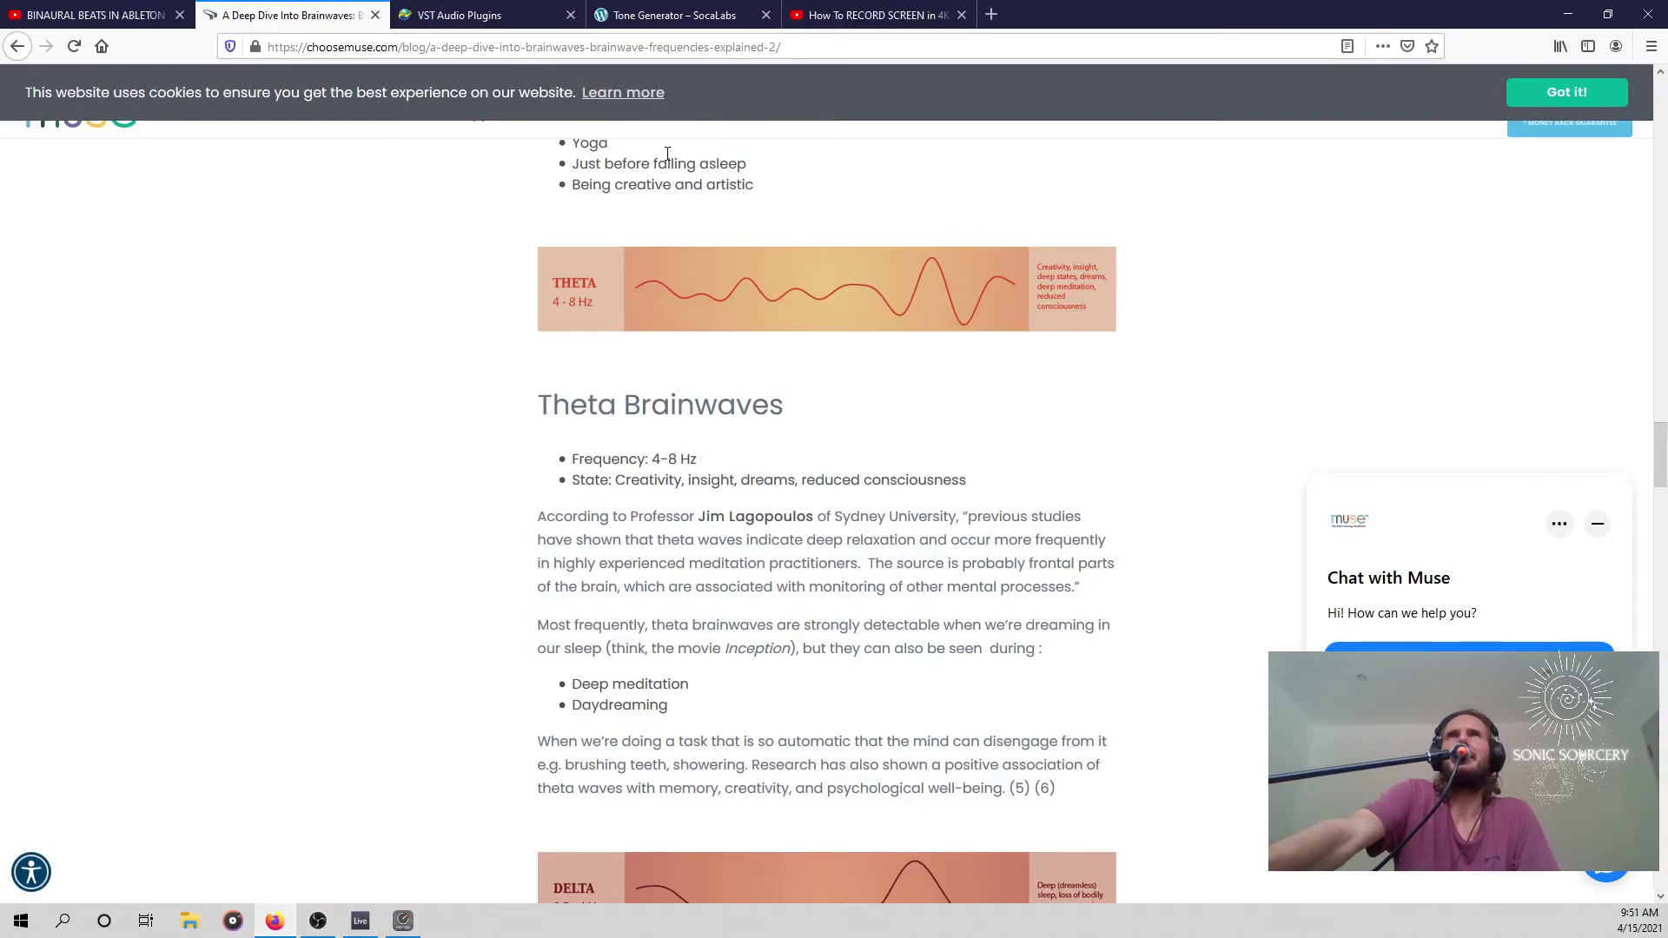
click(521, 17)
scroll(652, 269, up, 8)
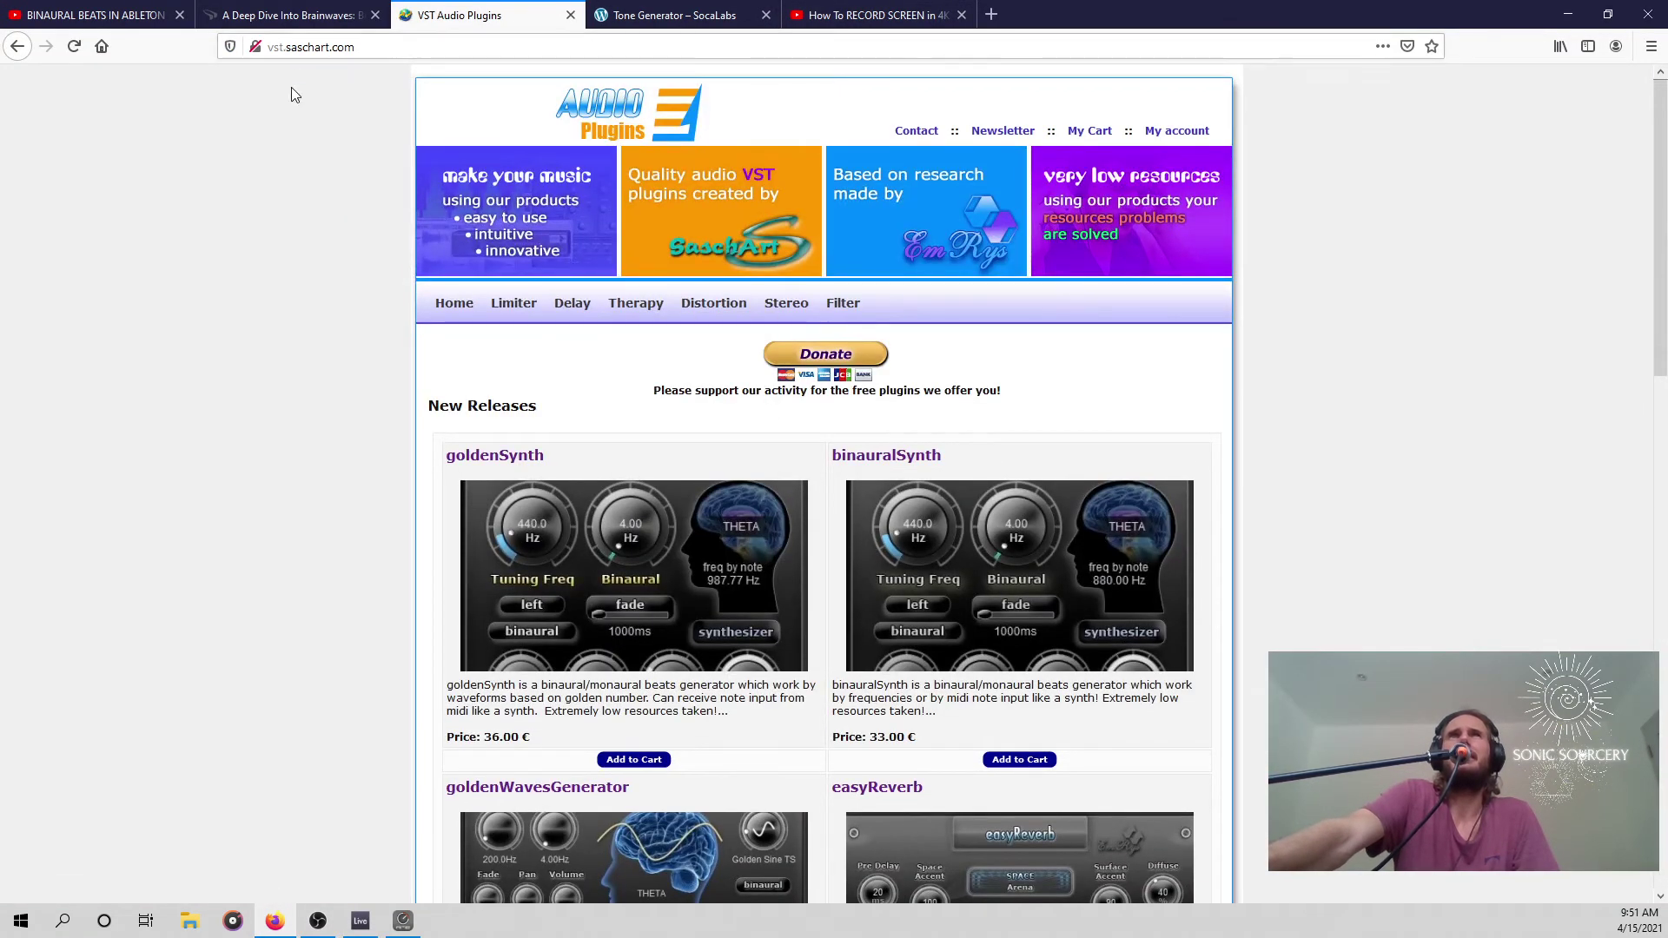
scroll(328, 217, down, 1)
scroll(327, 217, down, 6)
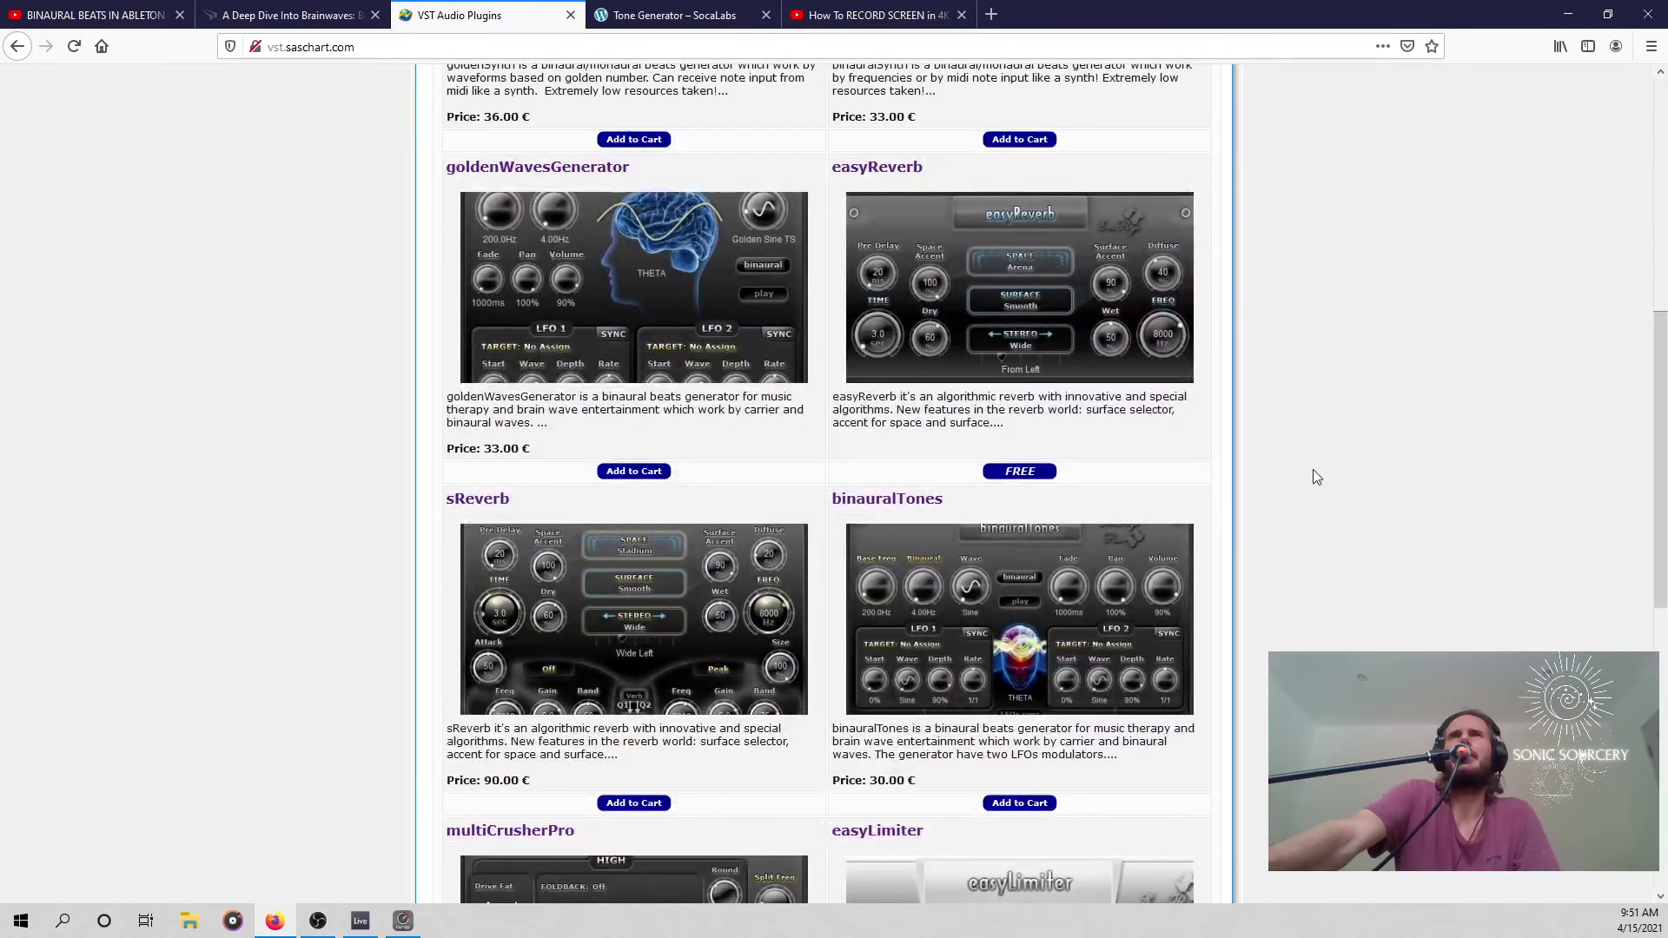
scroll(1311, 469, down, 1)
scroll(762, 285, up, 6)
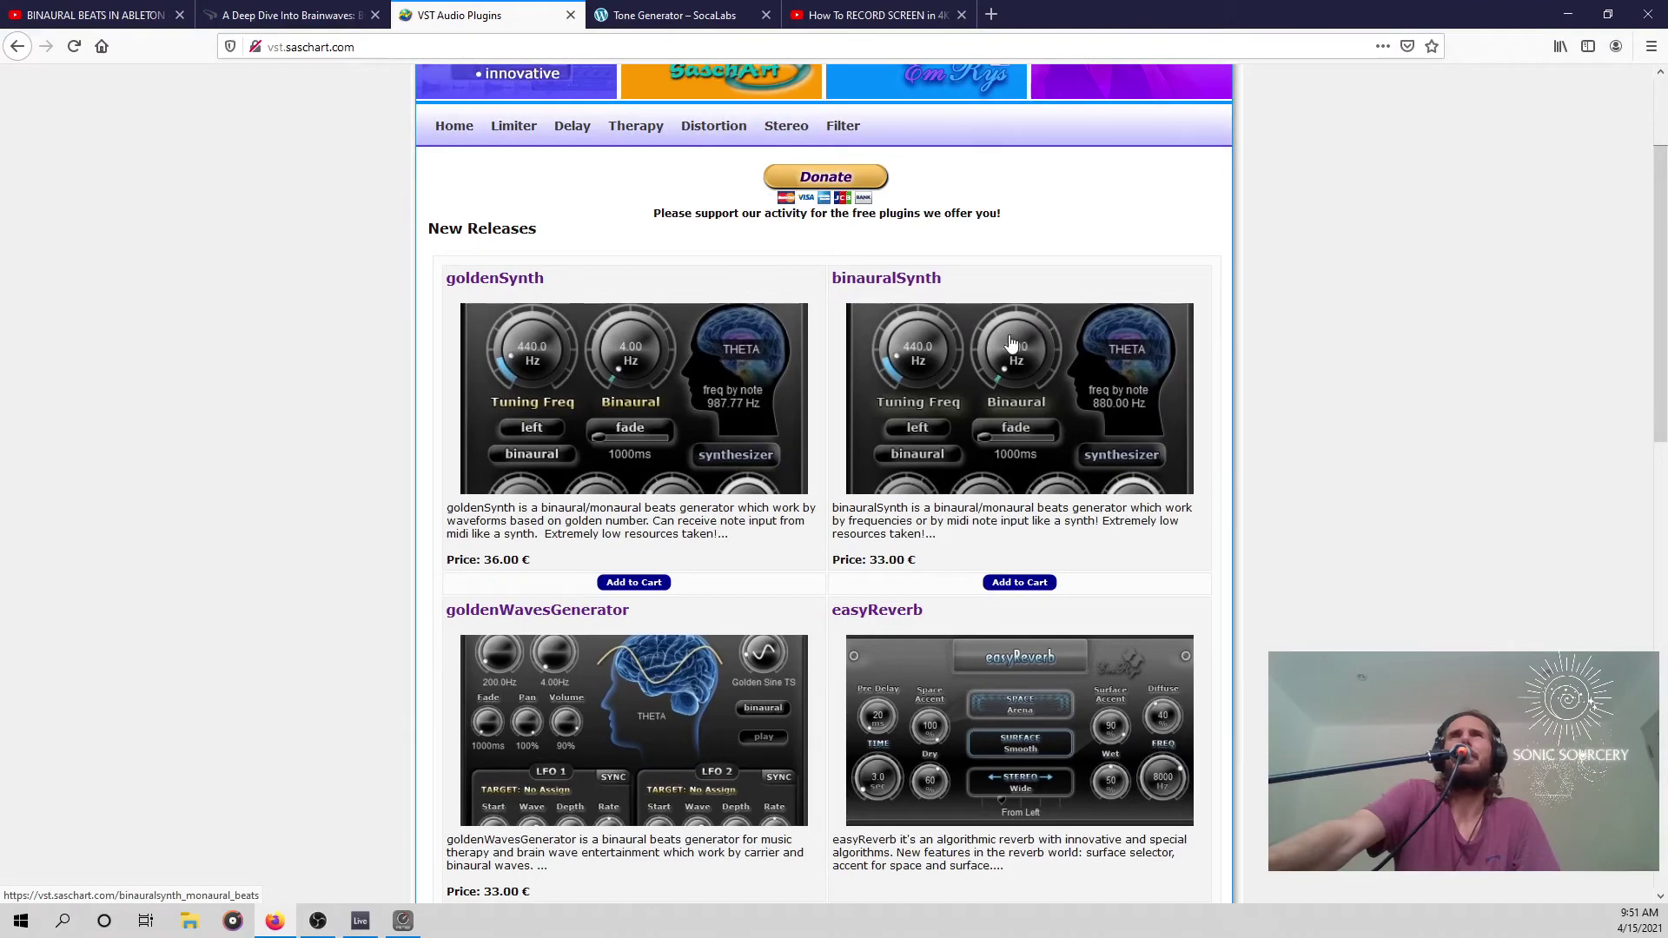
scroll(573, 380, down, 1)
scroll(572, 380, down, 5)
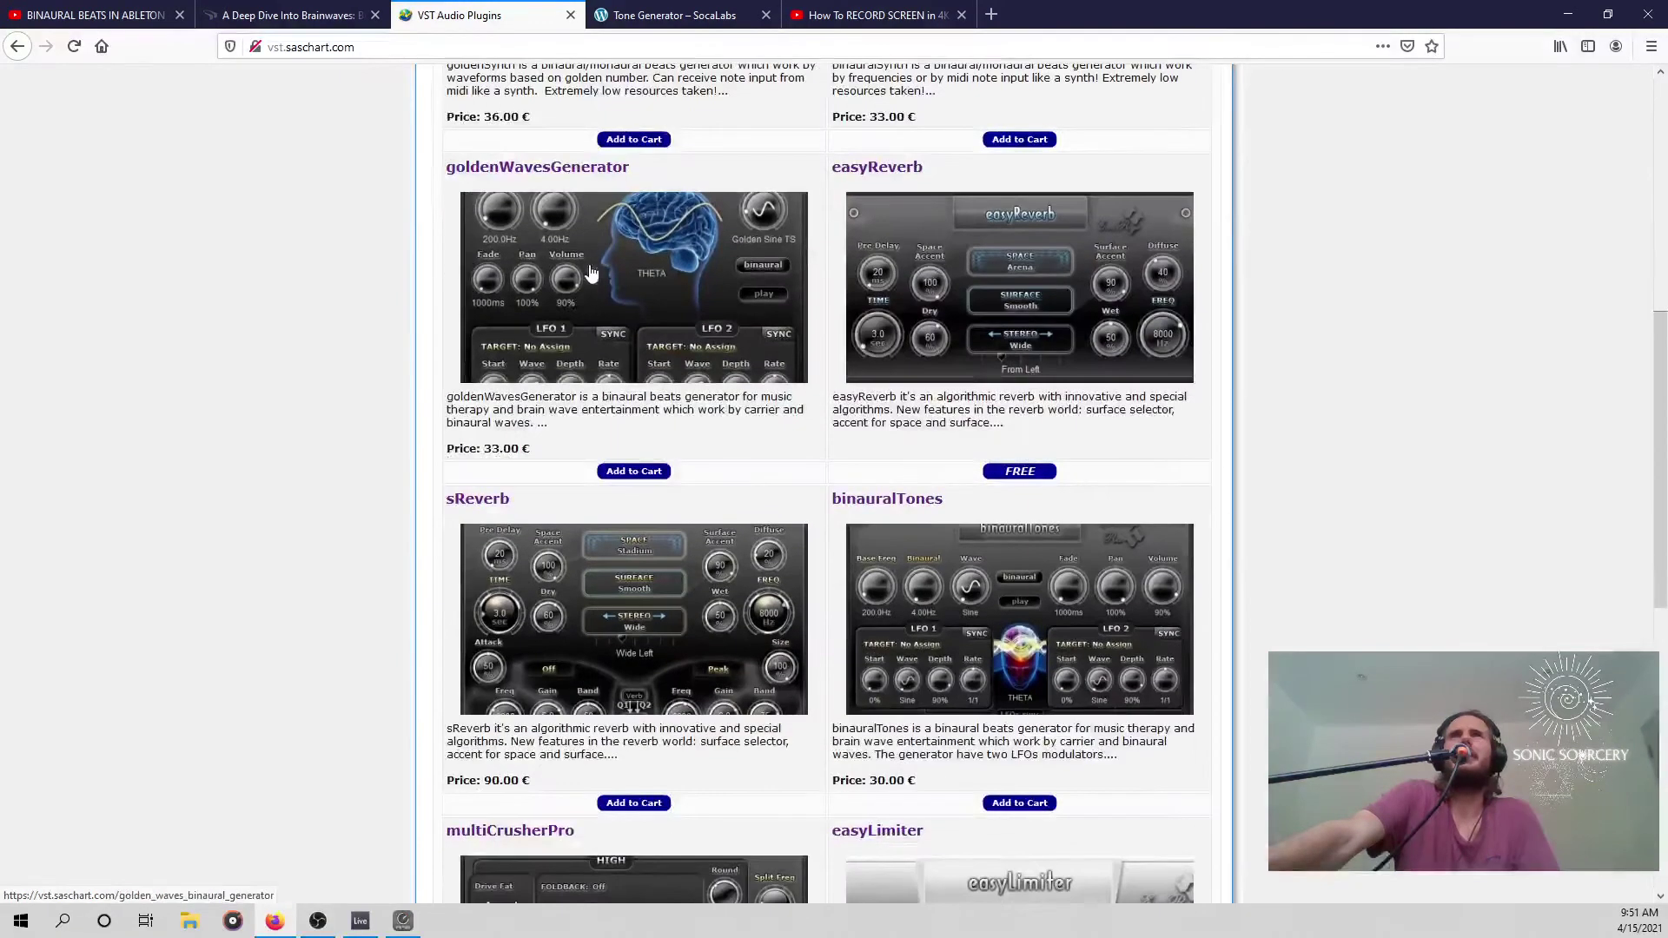
scroll(850, 598, down, 2)
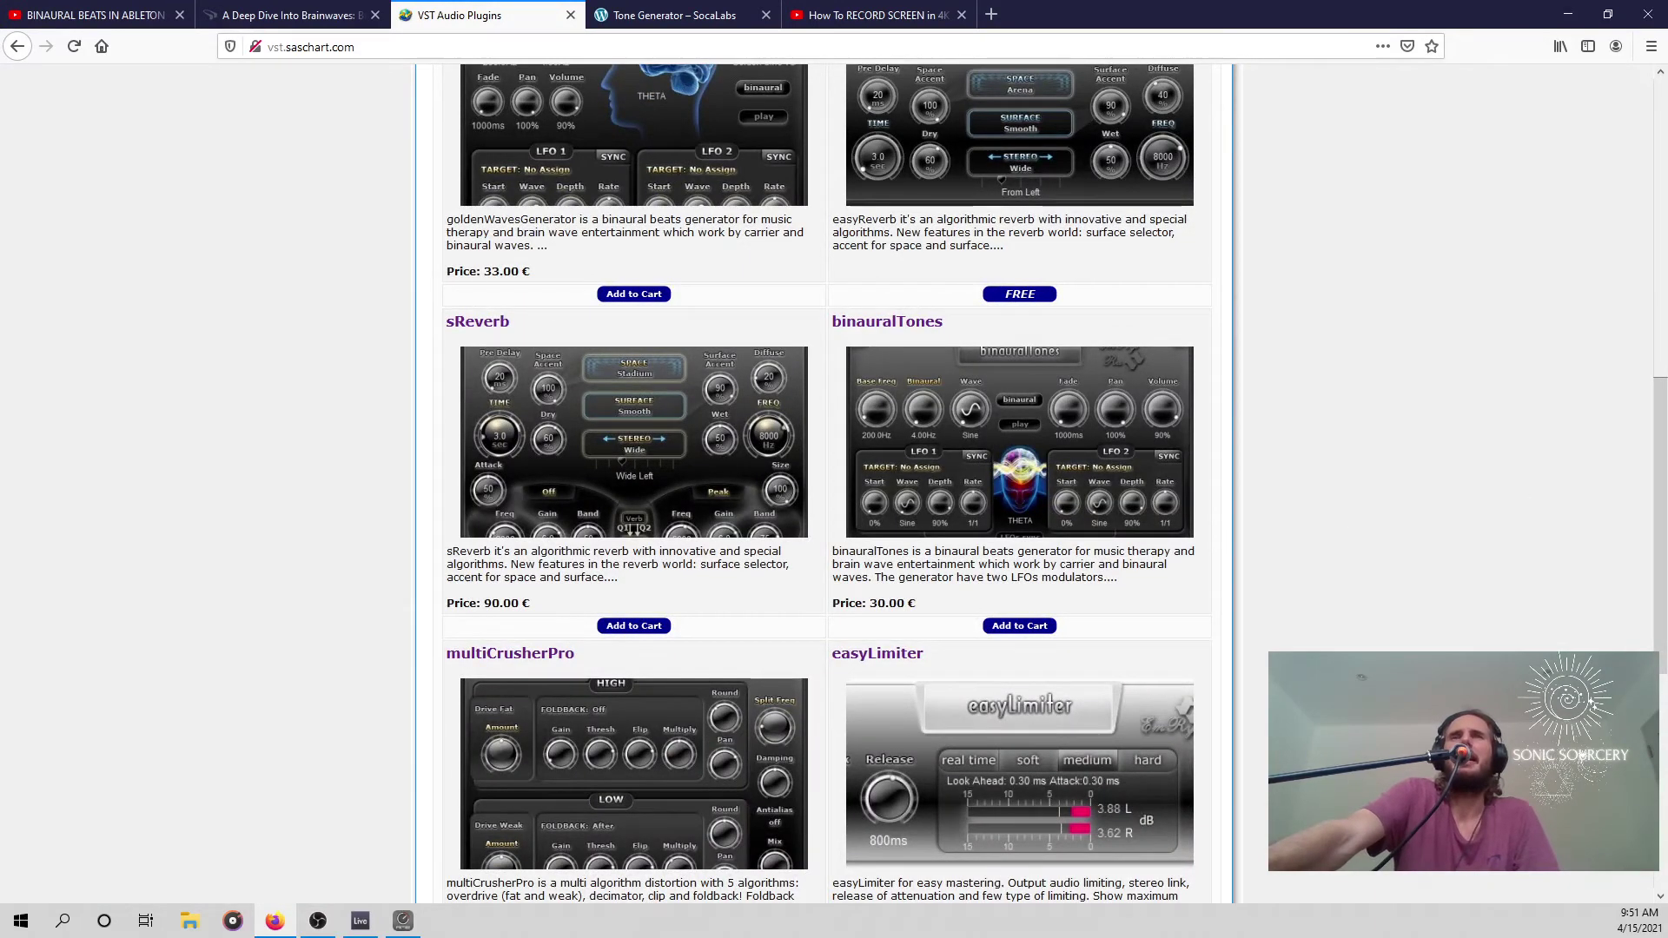
Return to Ableton Live, move the binauralTones window off the mixer, unmute the 3 MIDI track and set its volume to -18.2 dB.
click(359, 920)
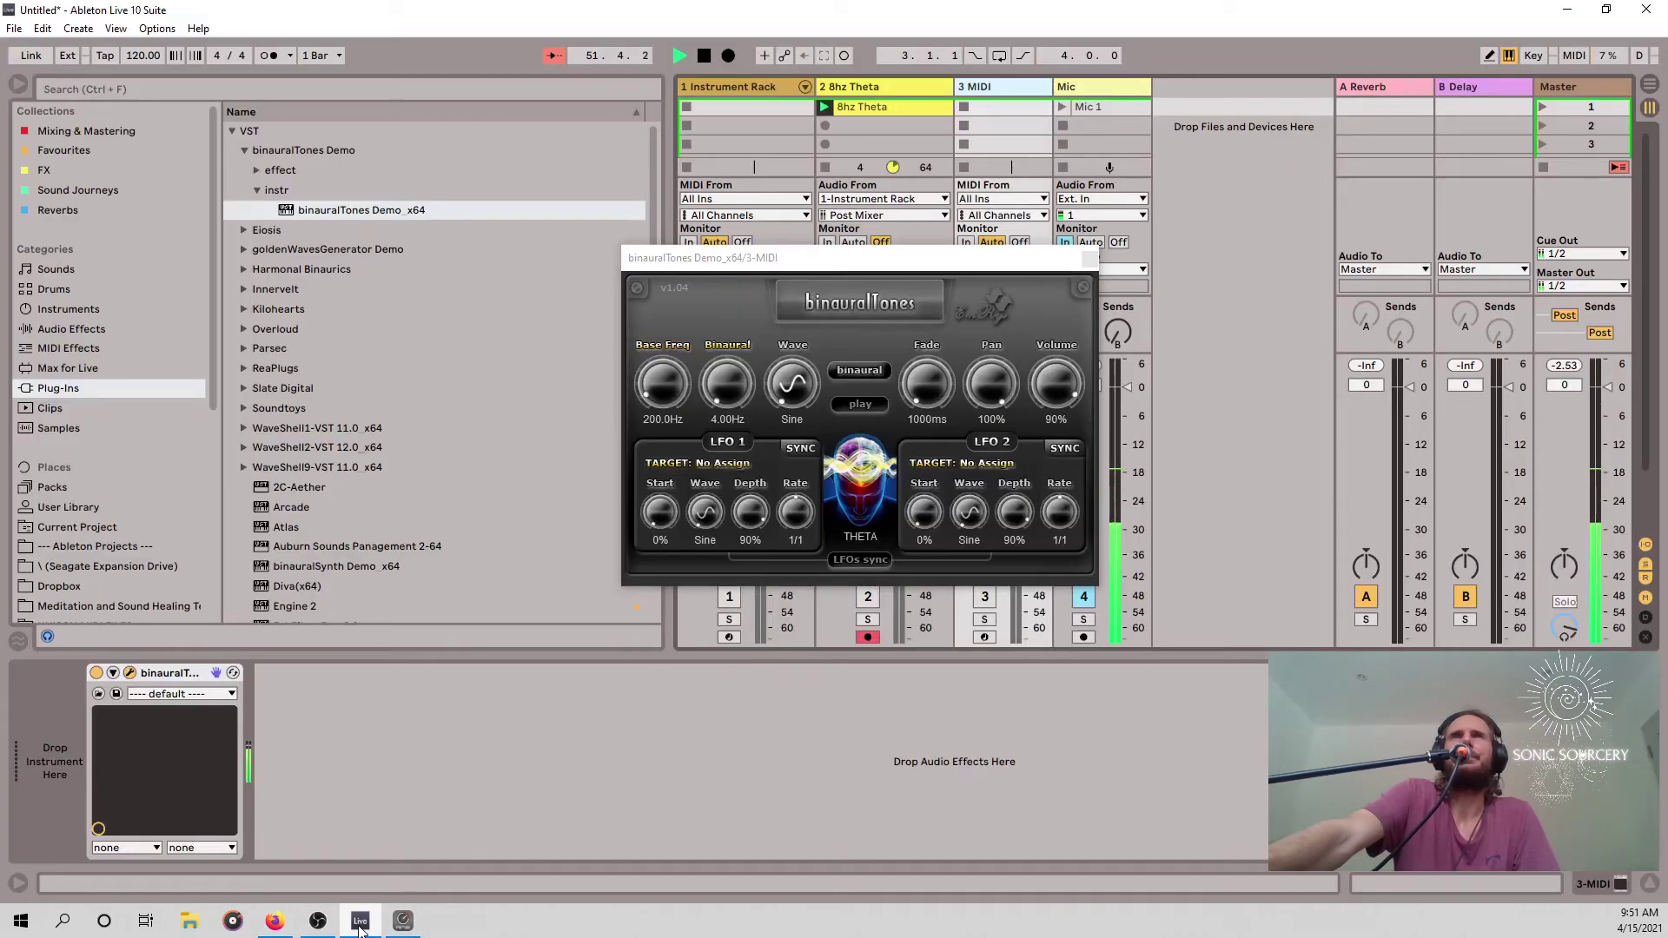
drag(815, 261, 621, 302)
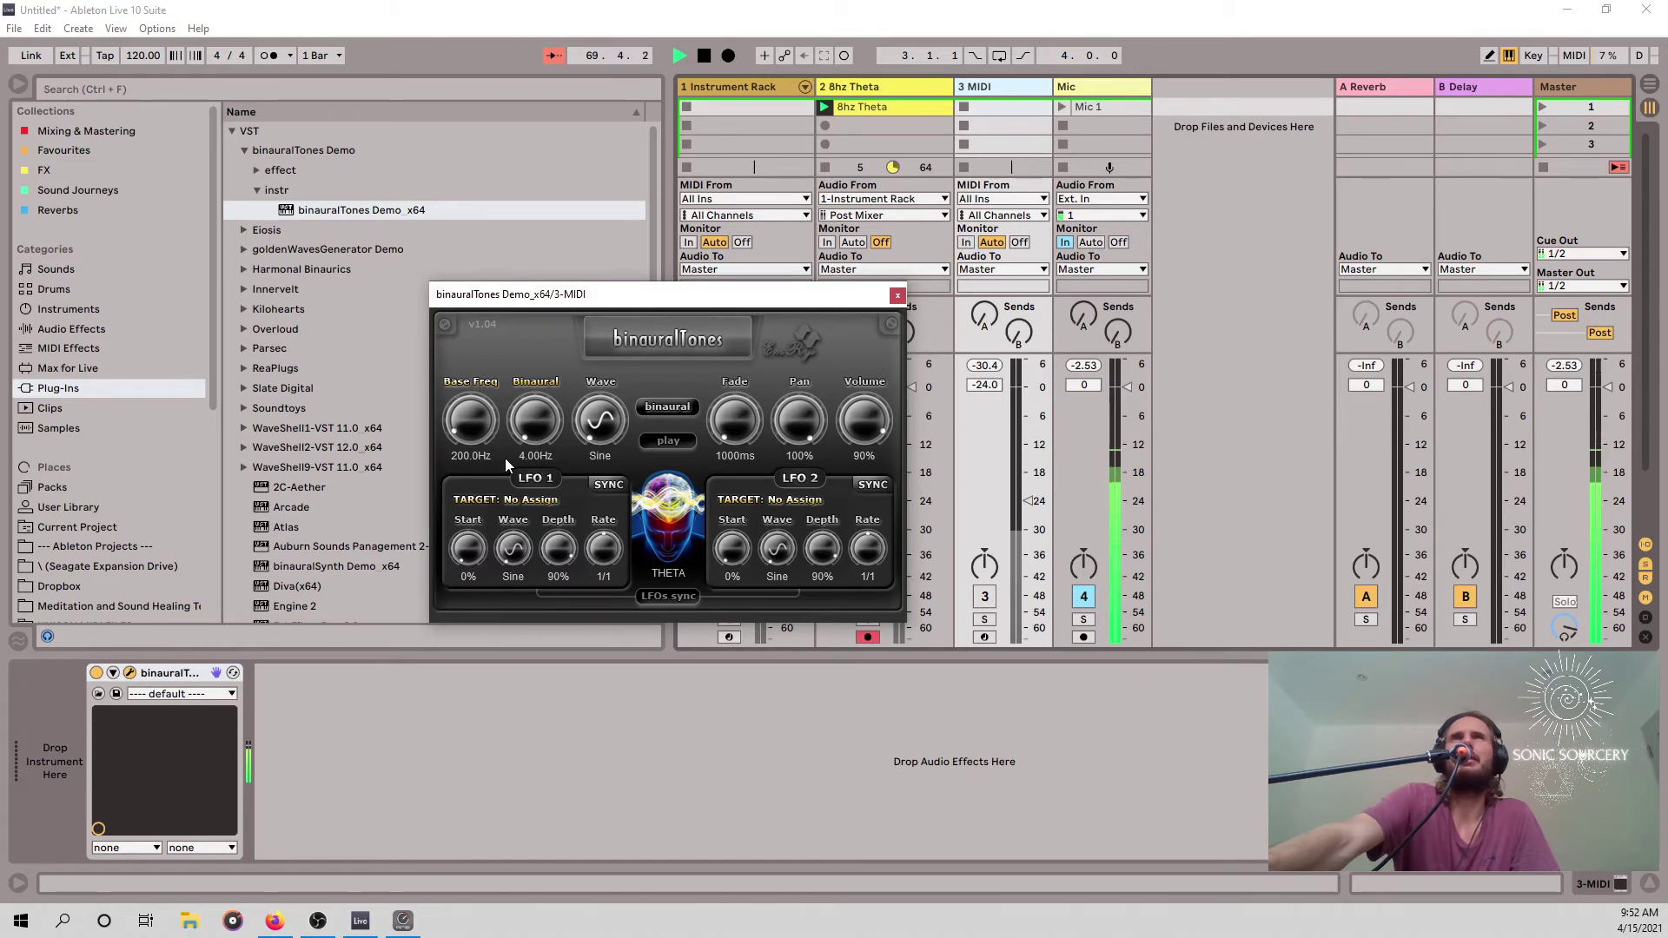
click(986, 599)
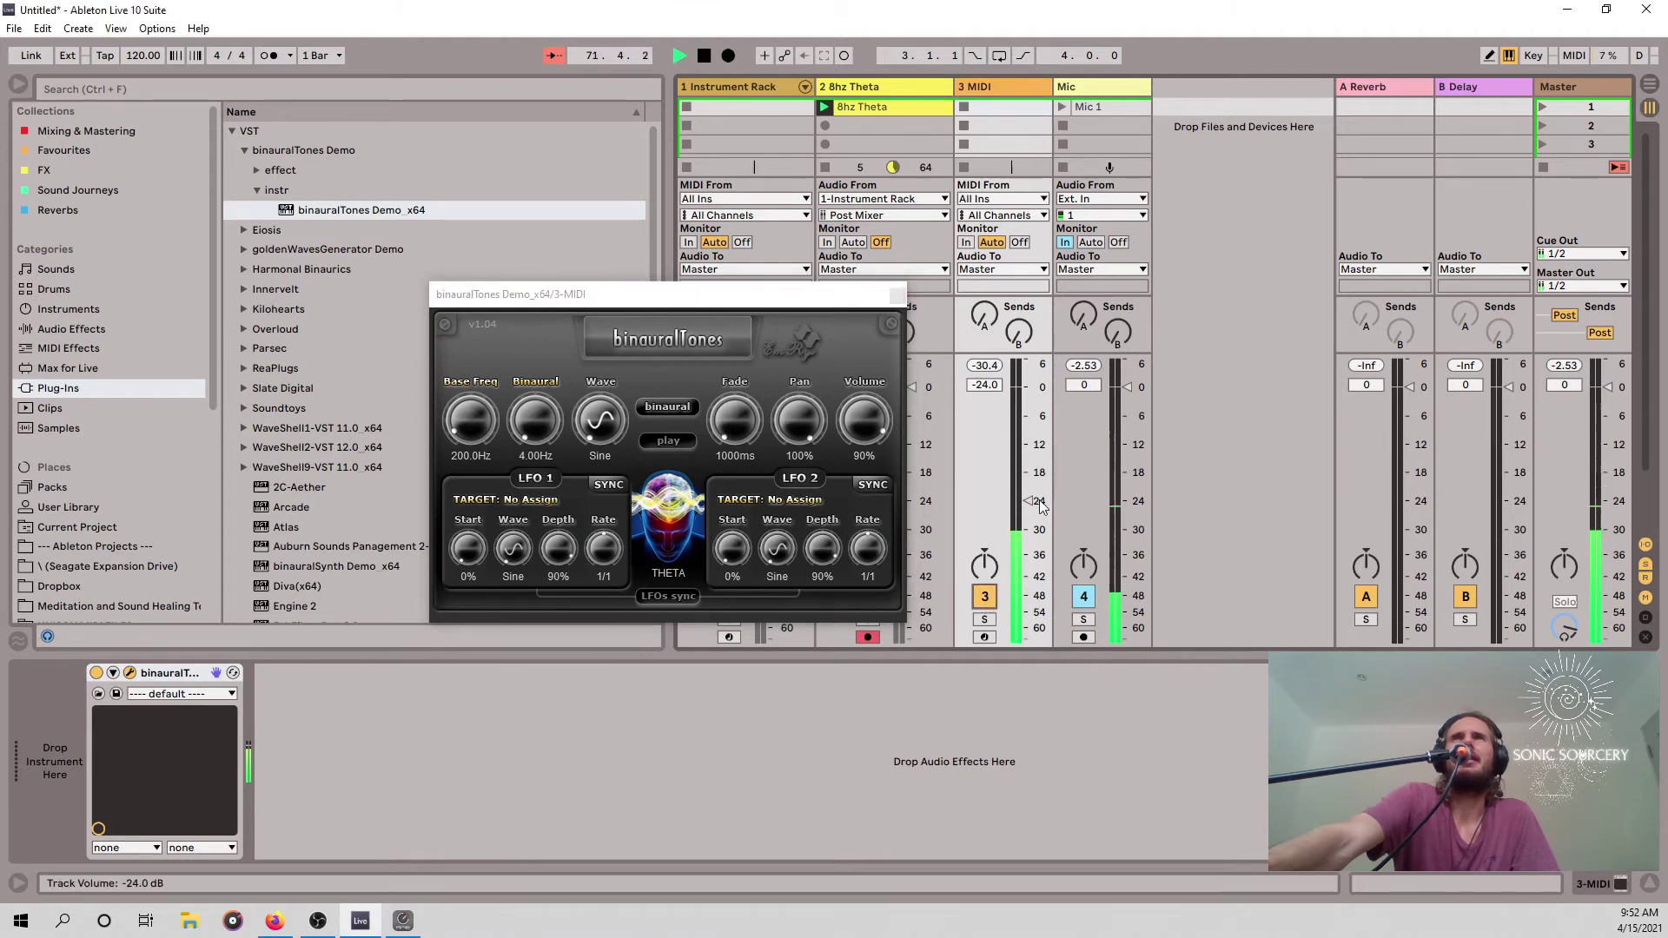
drag(1028, 500, 1028, 471)
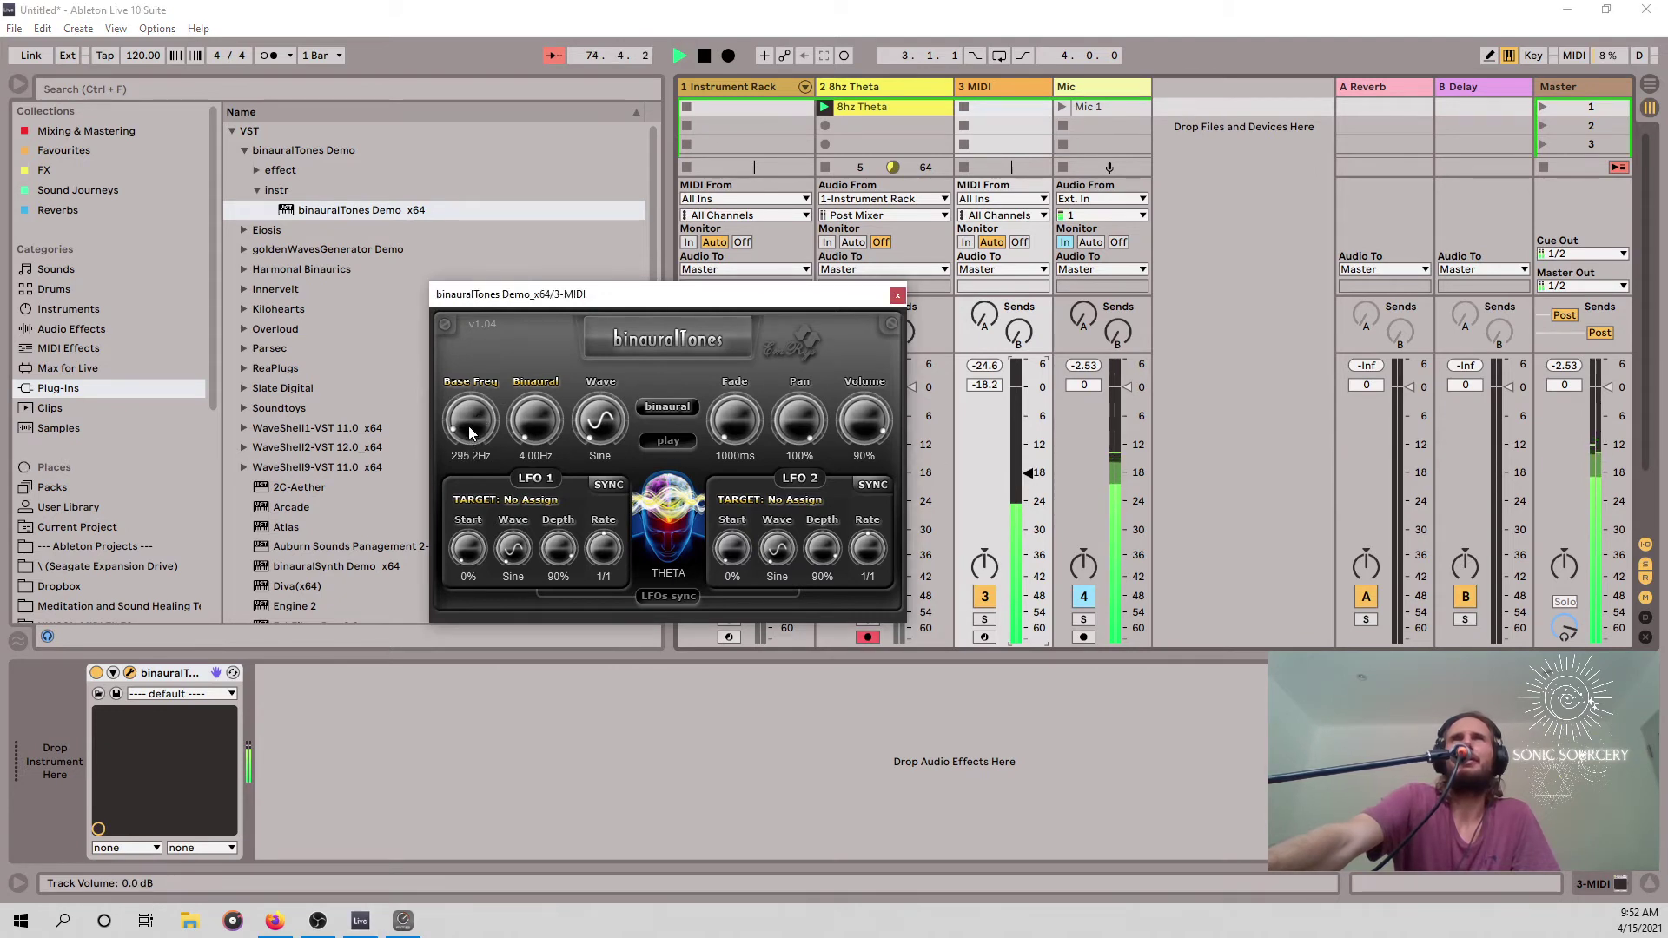
Sweep the binauralTones base frequency up and down to hear the carrier change, settling at 165.4 Hz.
scroll(469, 433, up, 5)
scroll(471, 440, down, 2)
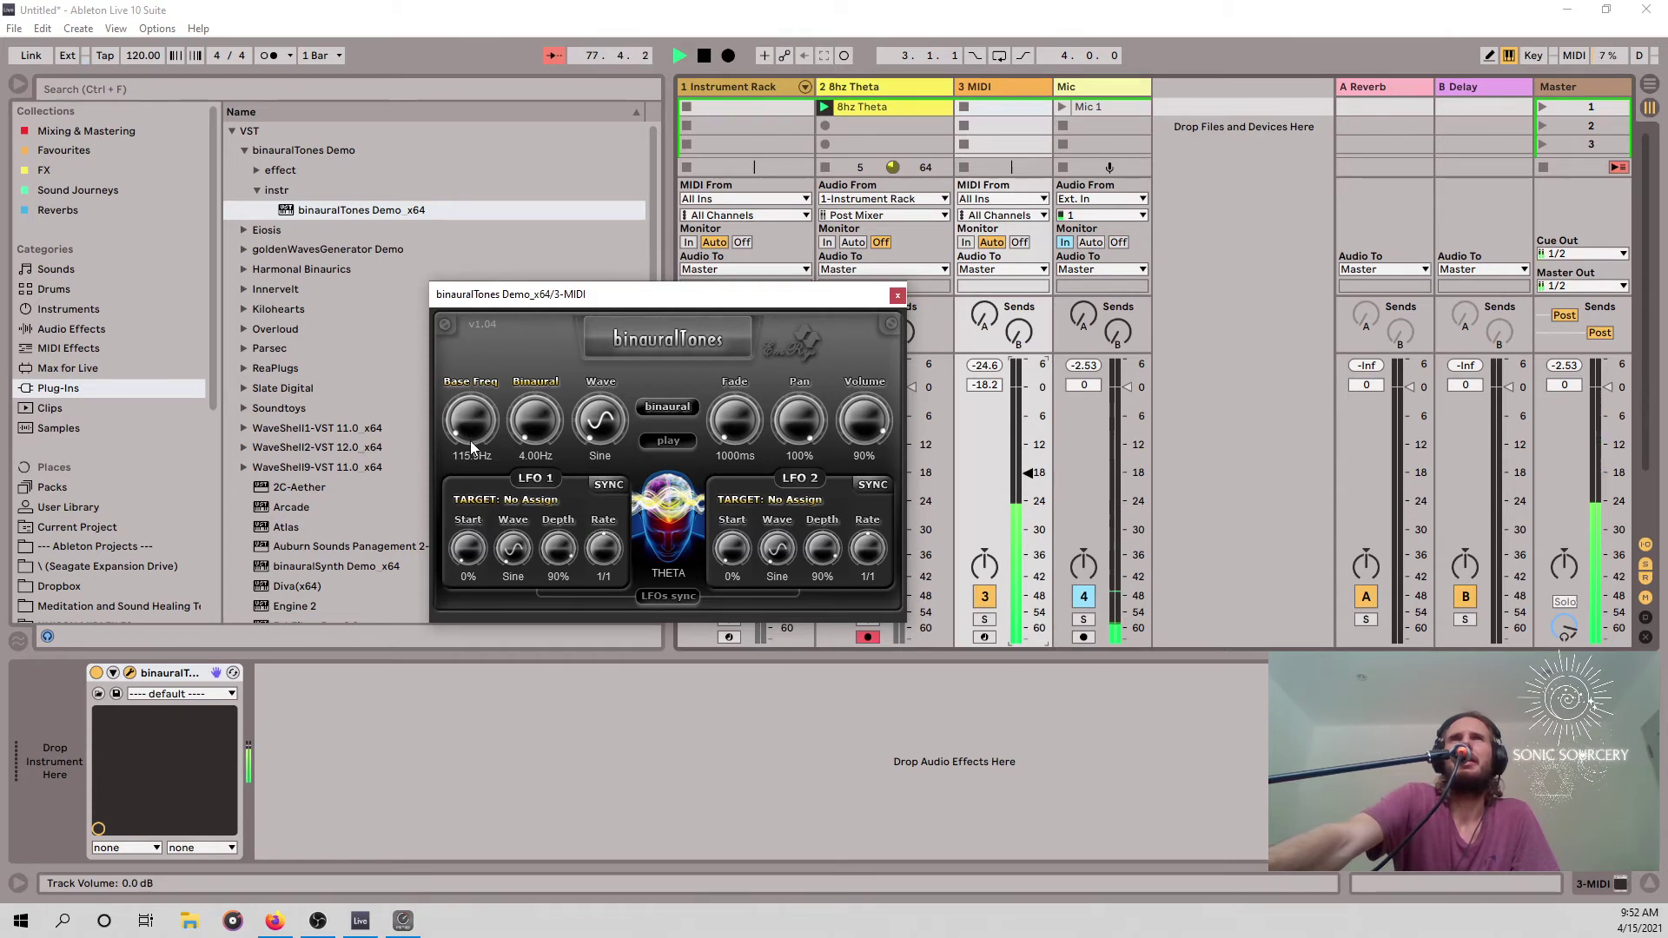
drag(471, 441, 466, 410)
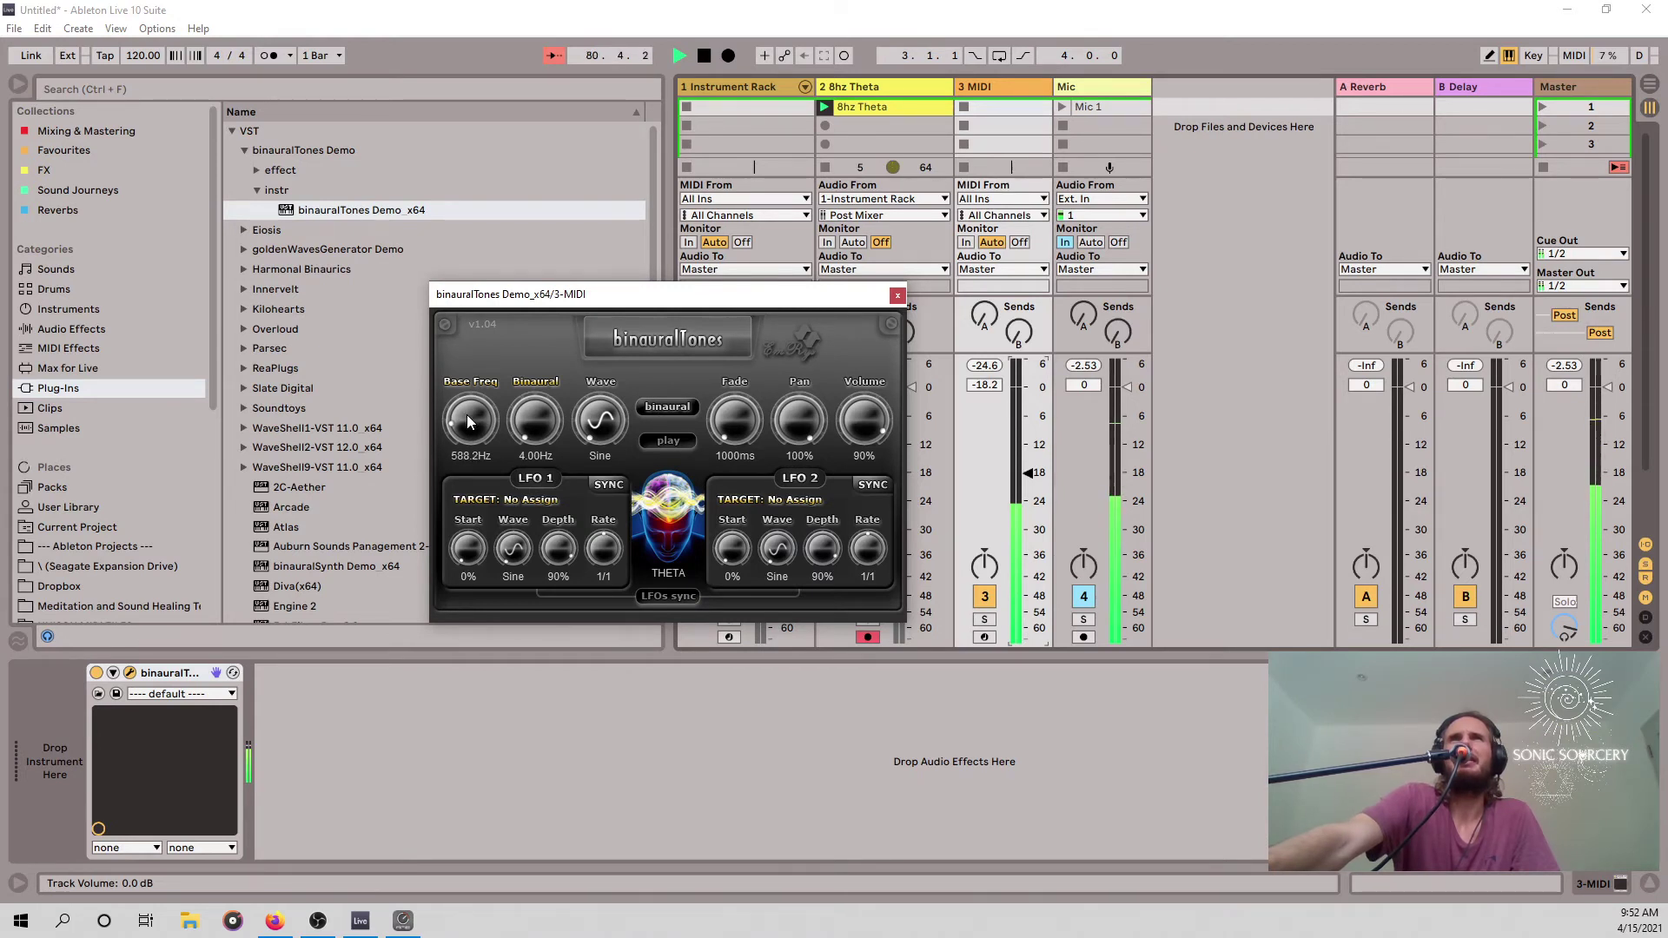
drag(467, 419, 472, 431)
Sweep the Binaural frequency from 0 Hz up through the brainwave bands to 124.72 Hz and back down to 0 Hz.
drag(533, 415, 534, 418)
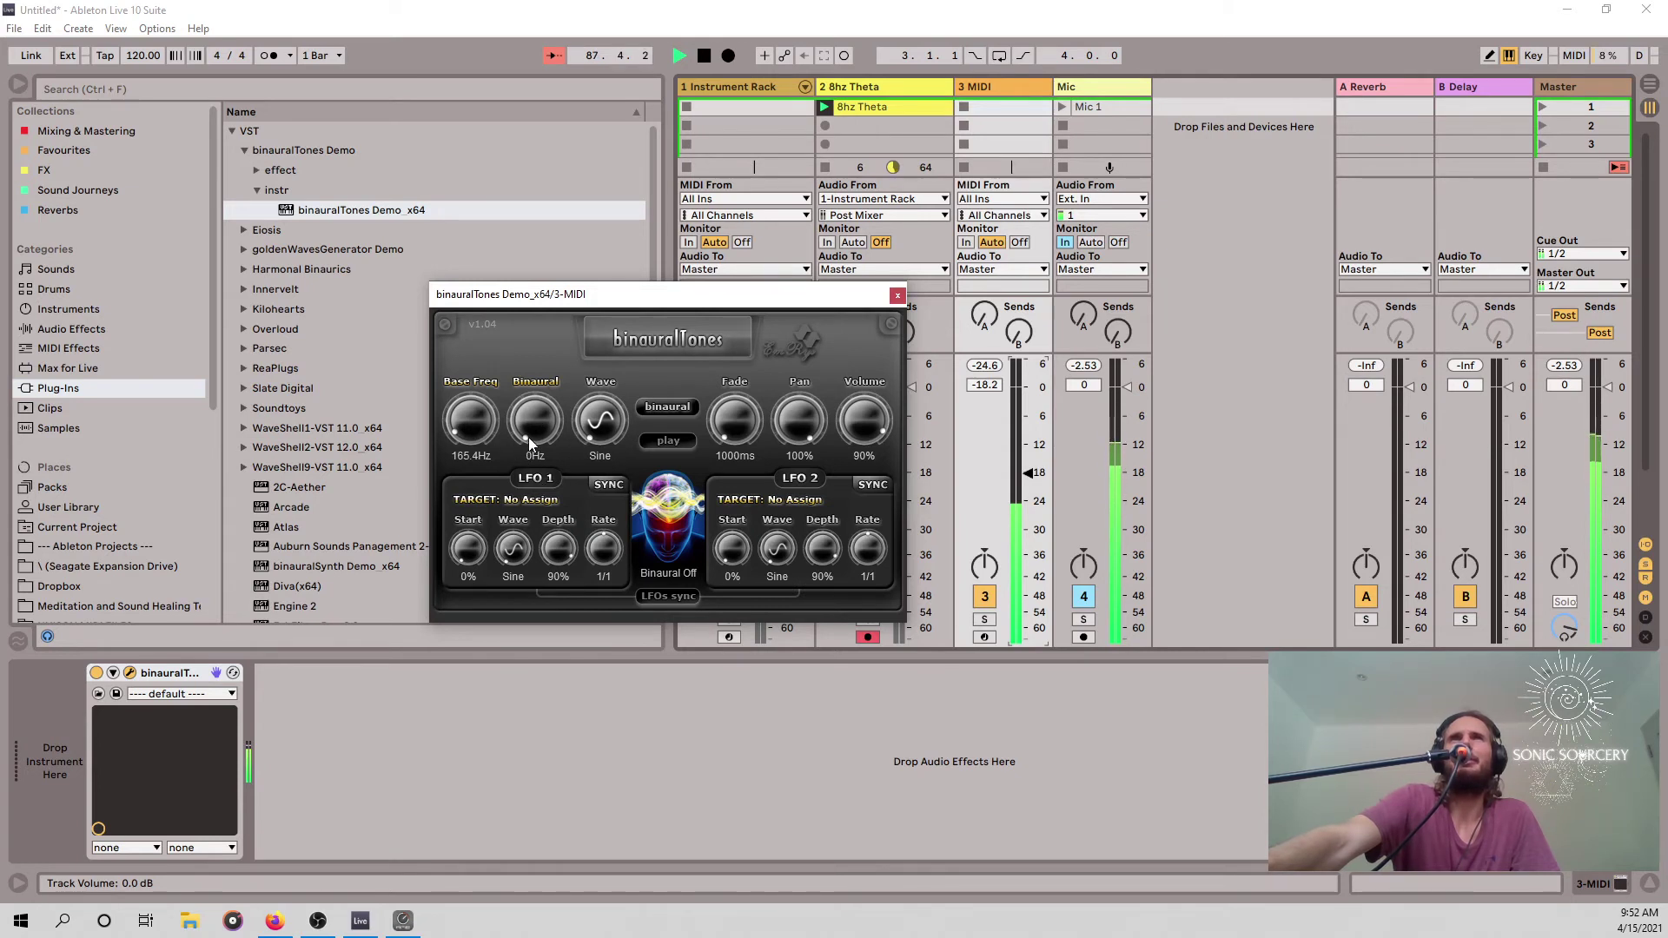
scroll(534, 434, up, 2)
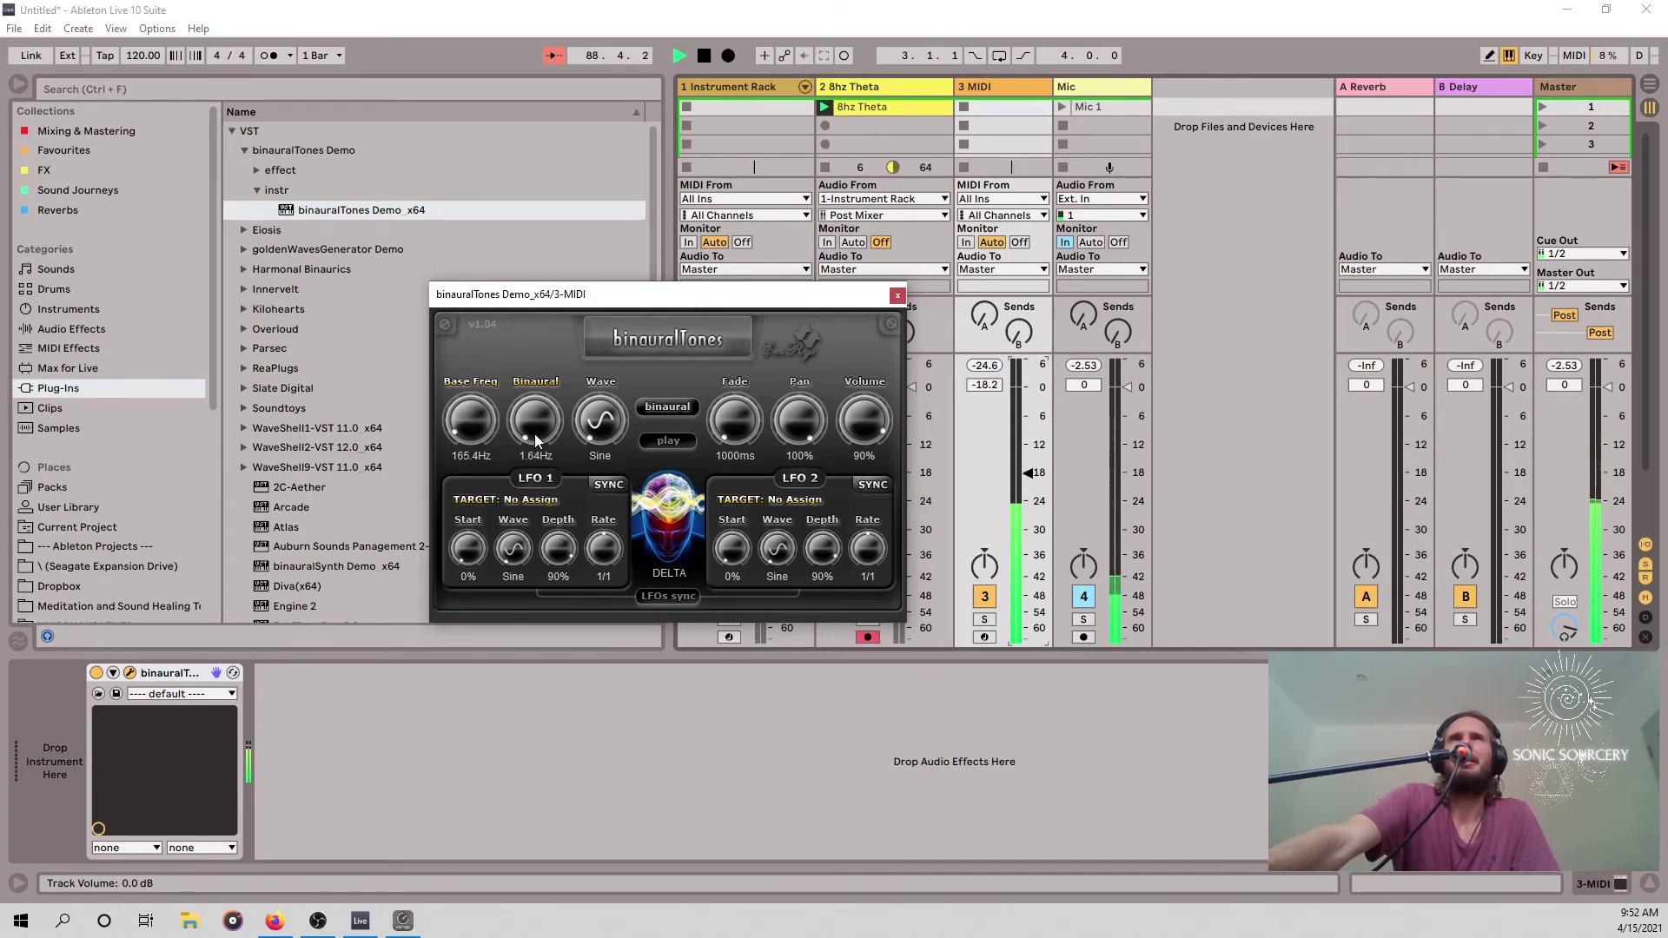
scroll(534, 434, up, 5)
scroll(533, 429, up, 4)
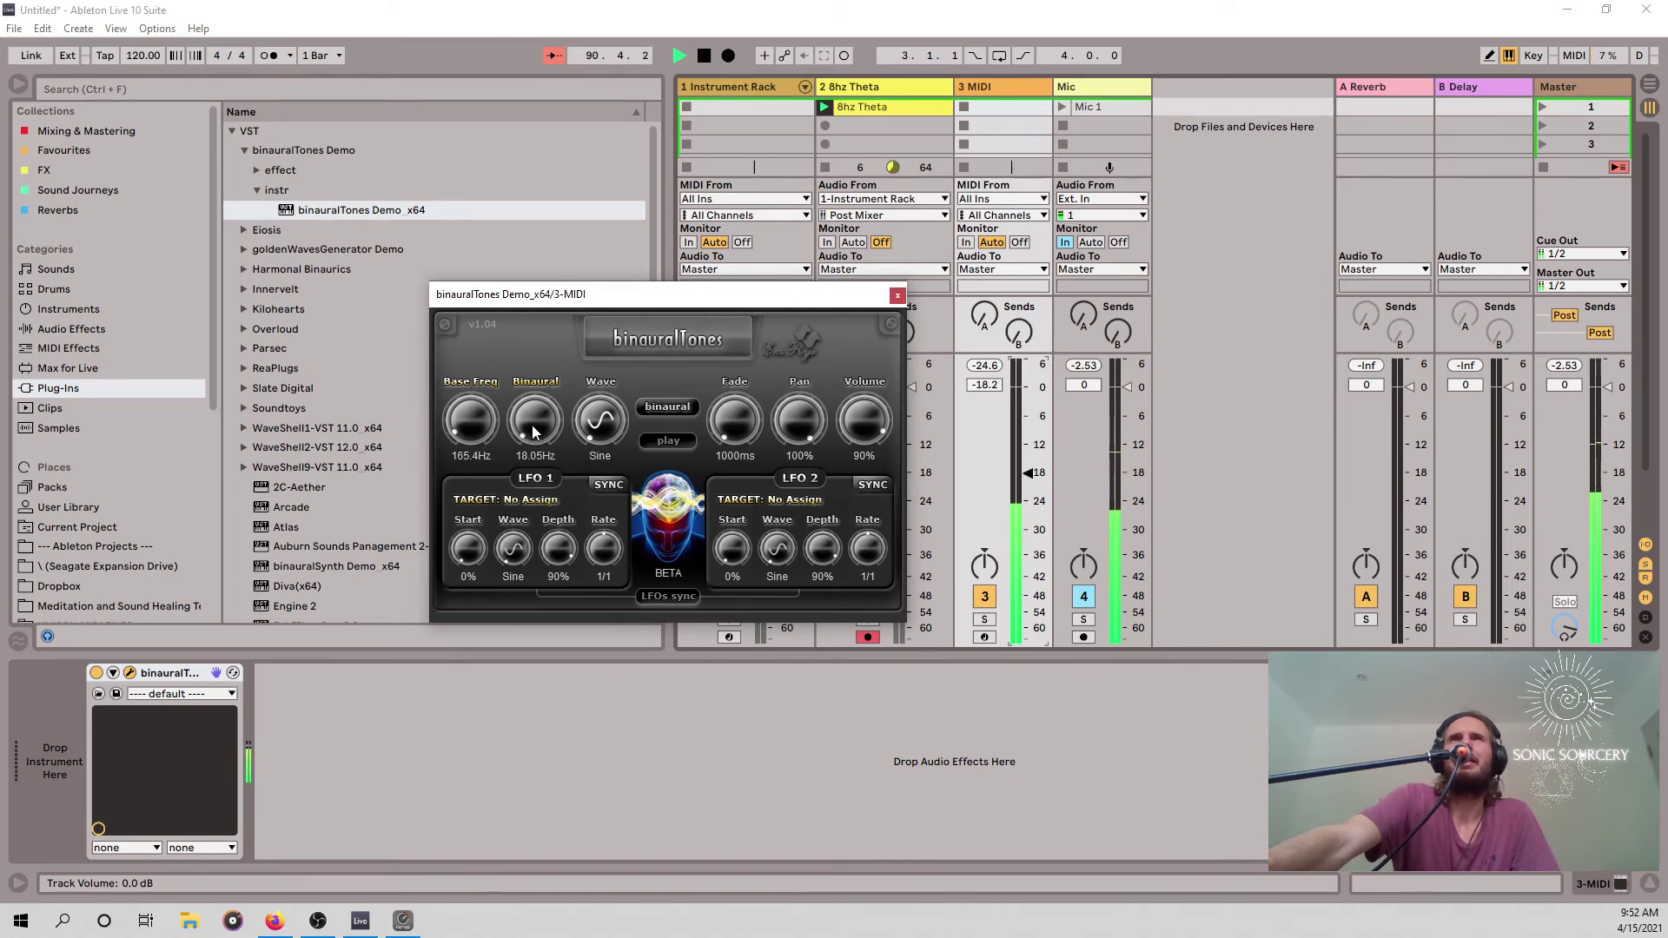
scroll(533, 429, up, 10)
drag(529, 415, 529, 369)
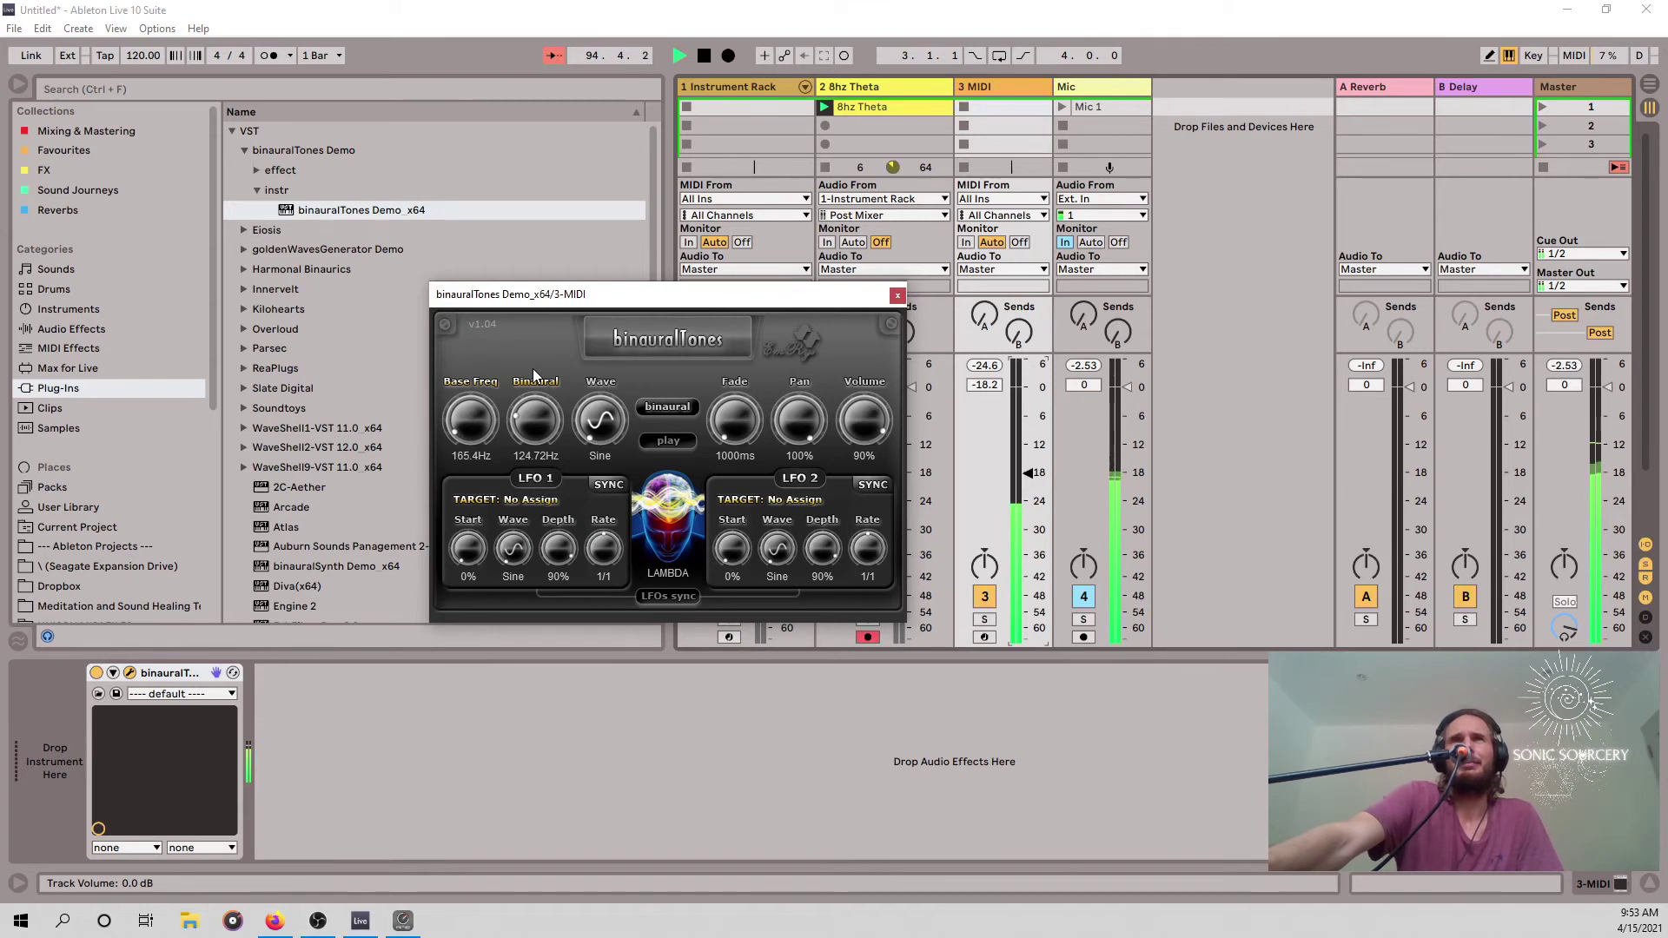
drag(533, 369, 404, 530)
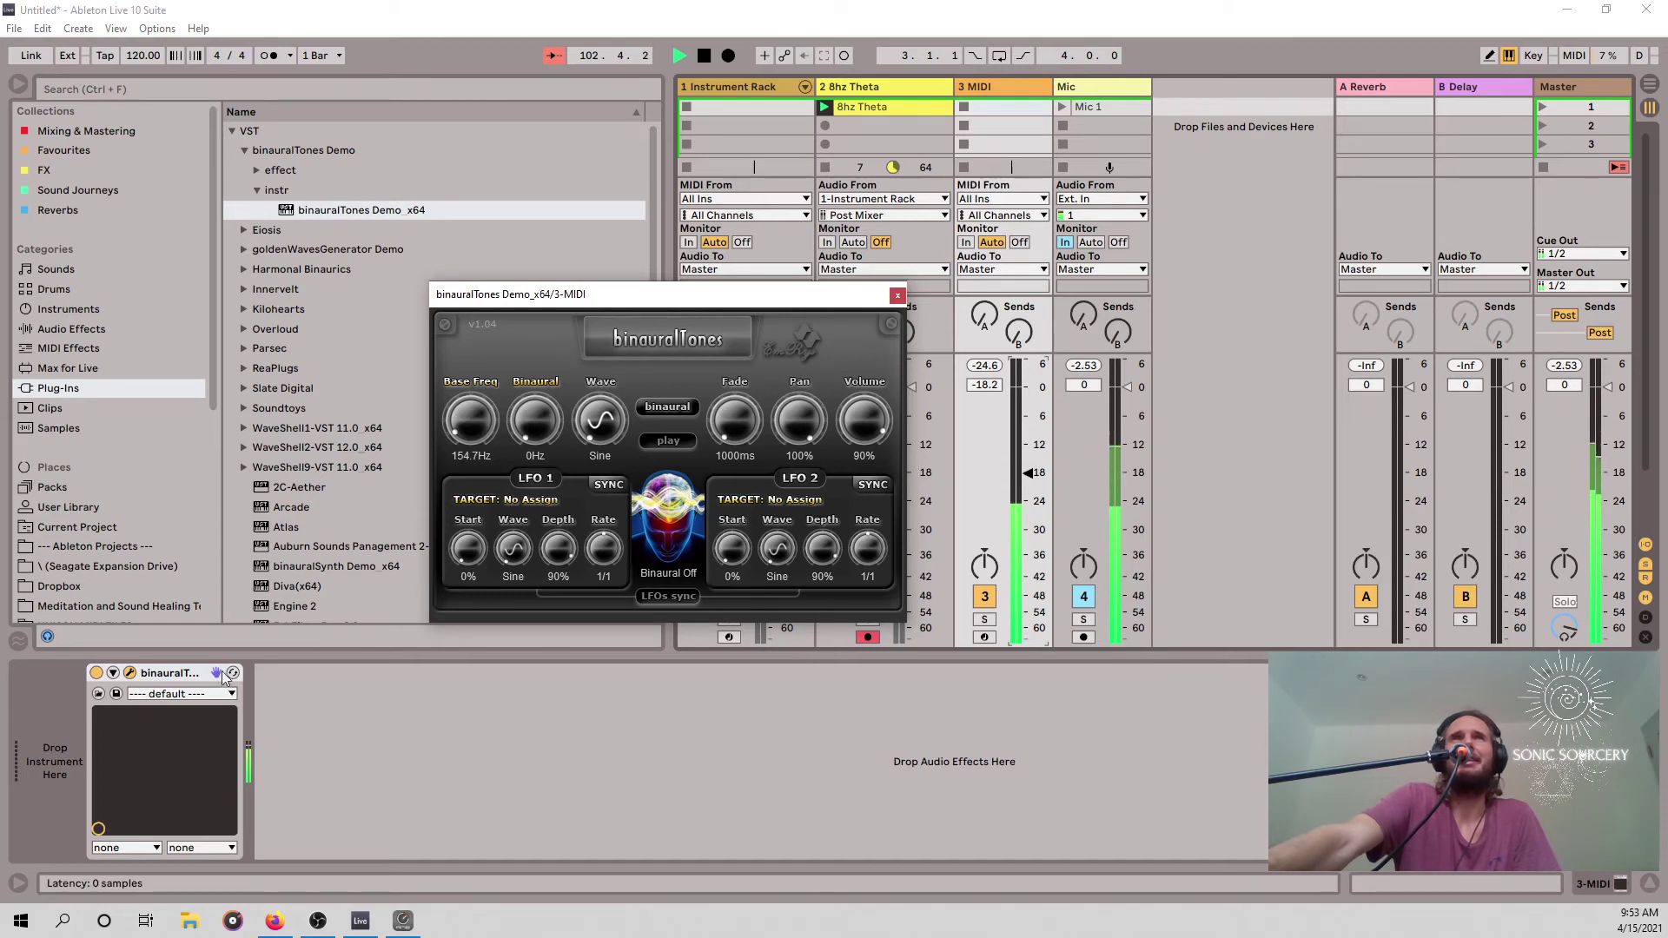
Set the 3 MIDI track's volume to -20.1 dB and load the Binaural - 4.5 (Shamanic) preset in binauralTones.
drag(1042, 475, 1042, 481)
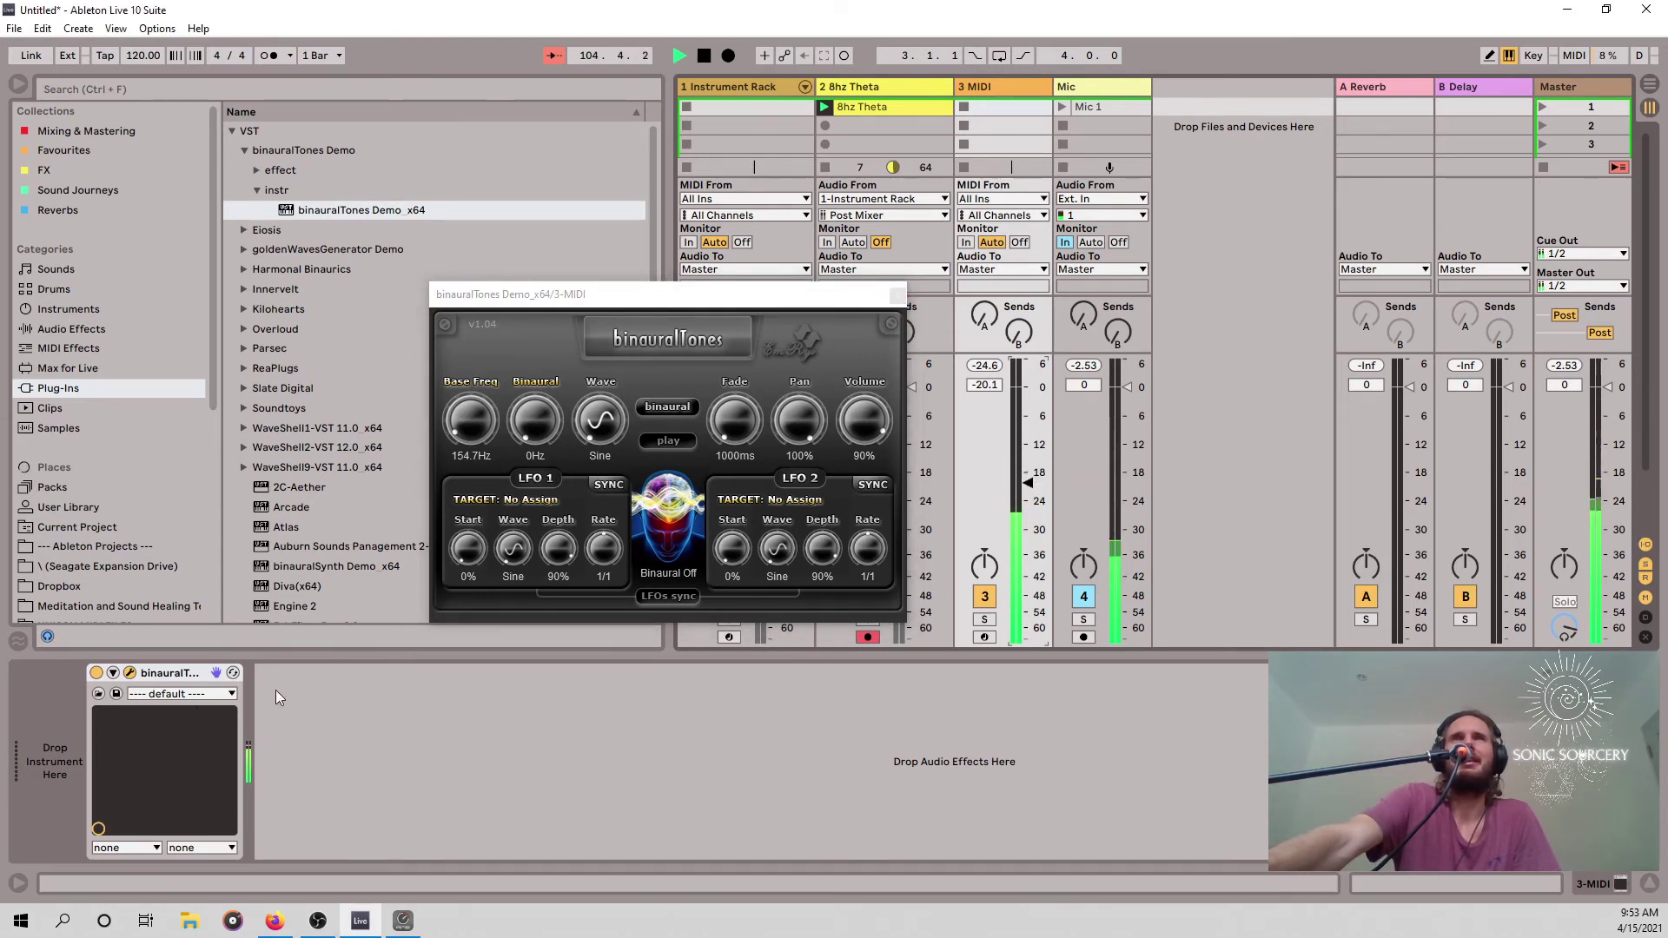
click(185, 694)
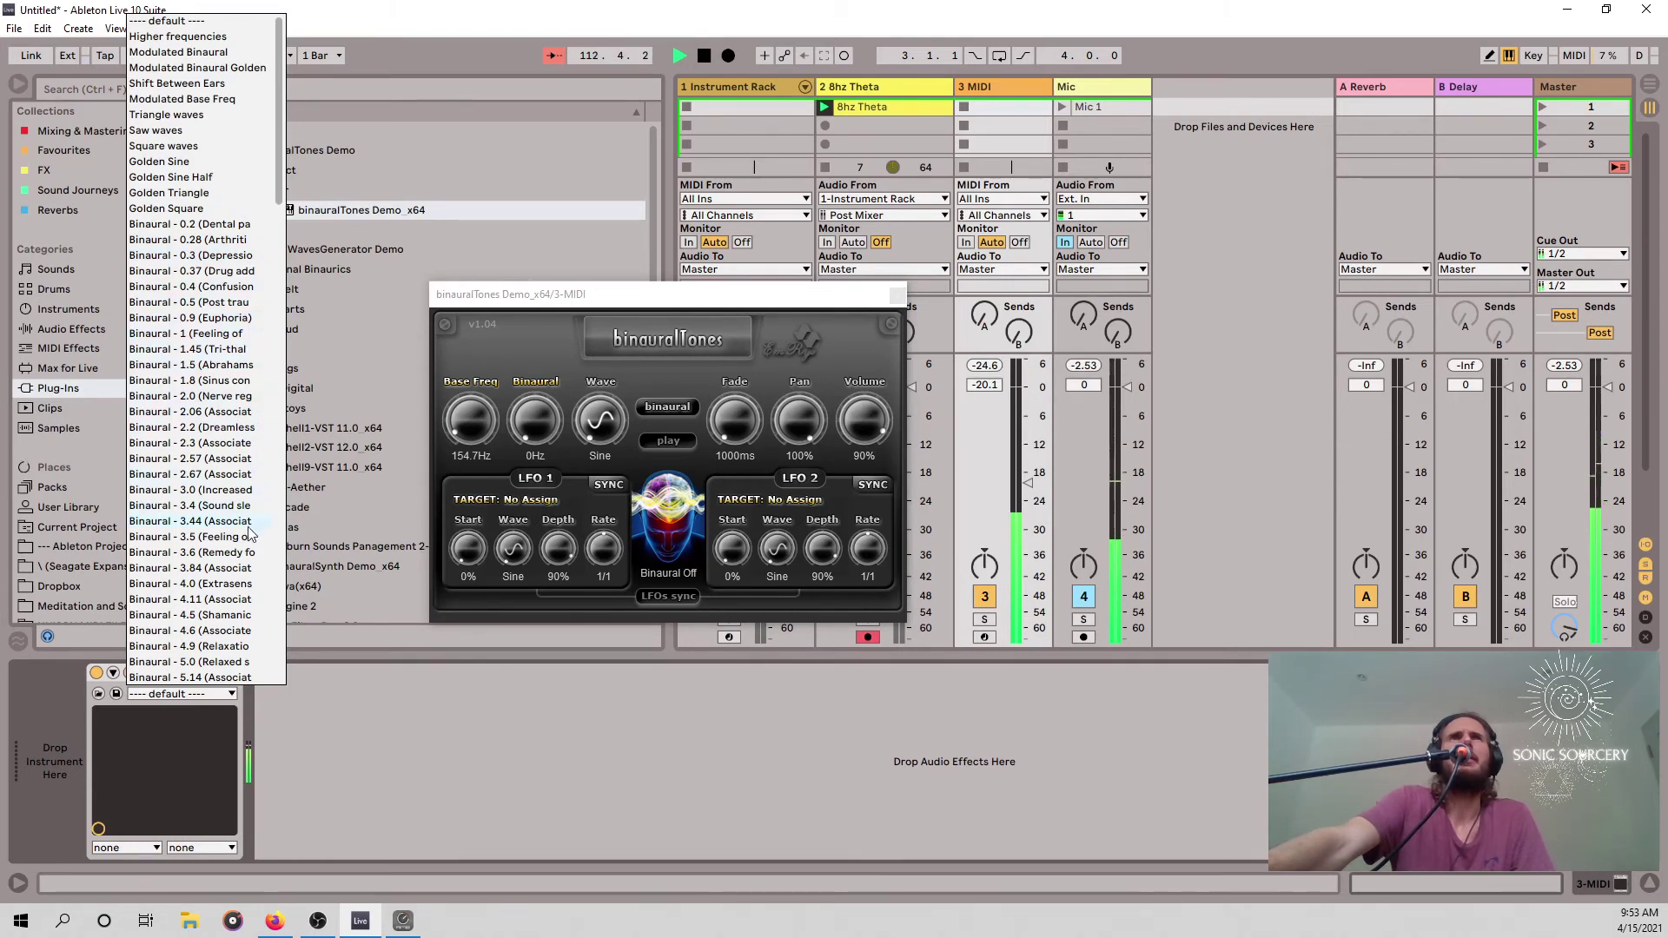
scroll(283, 504, down, 1)
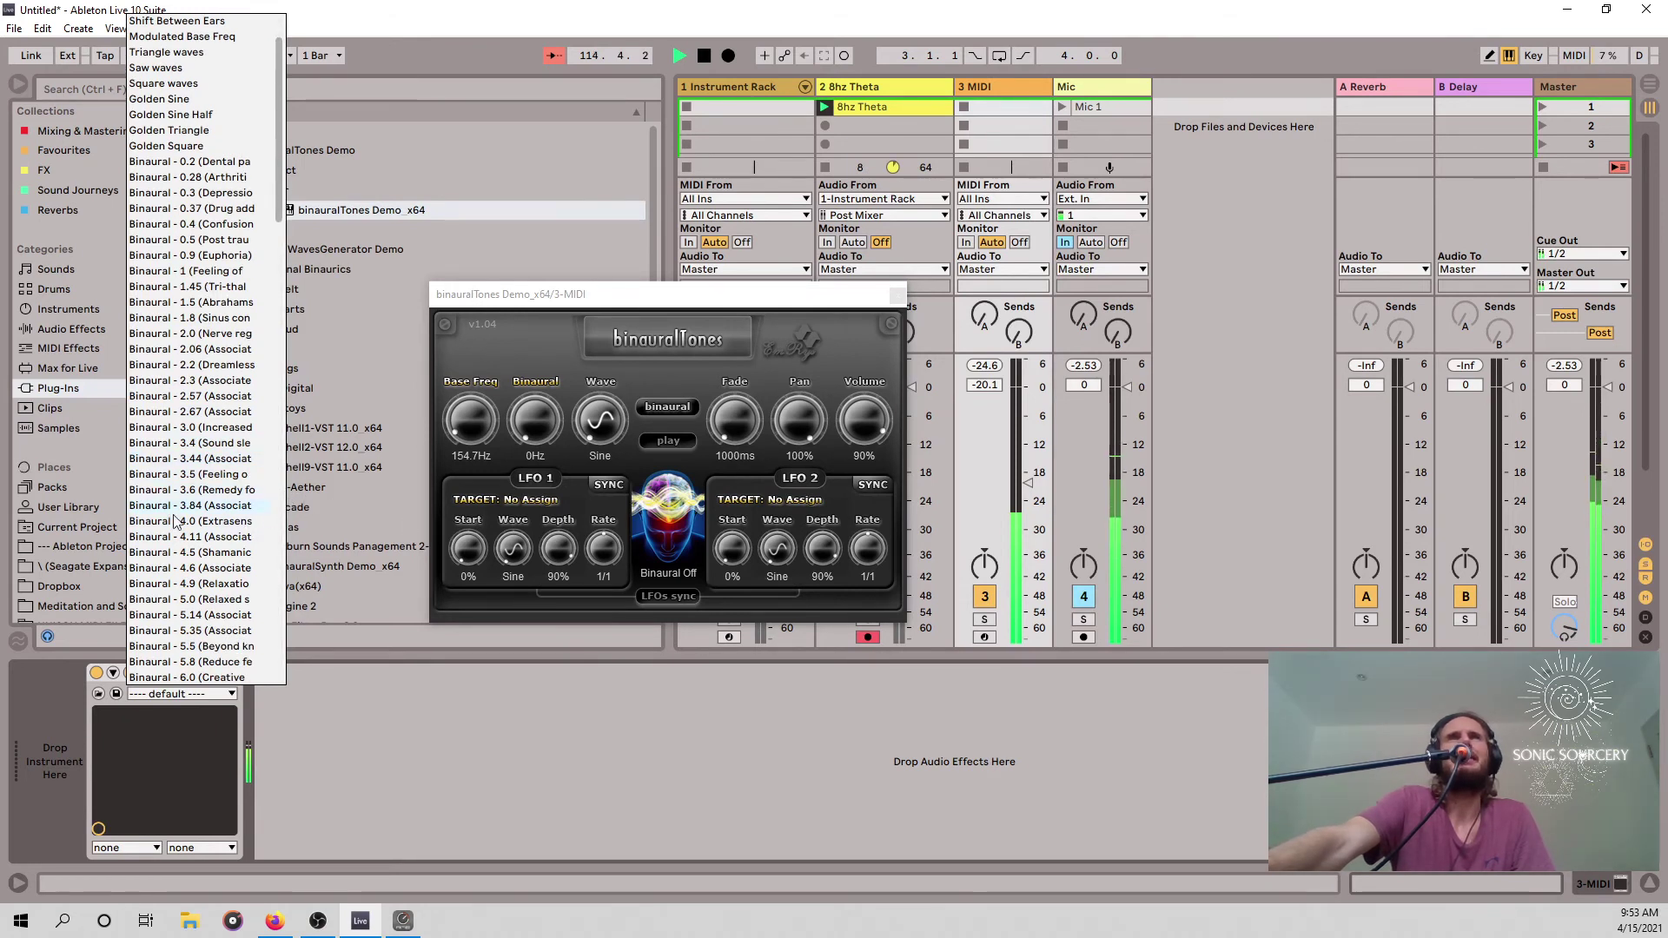
click(222, 552)
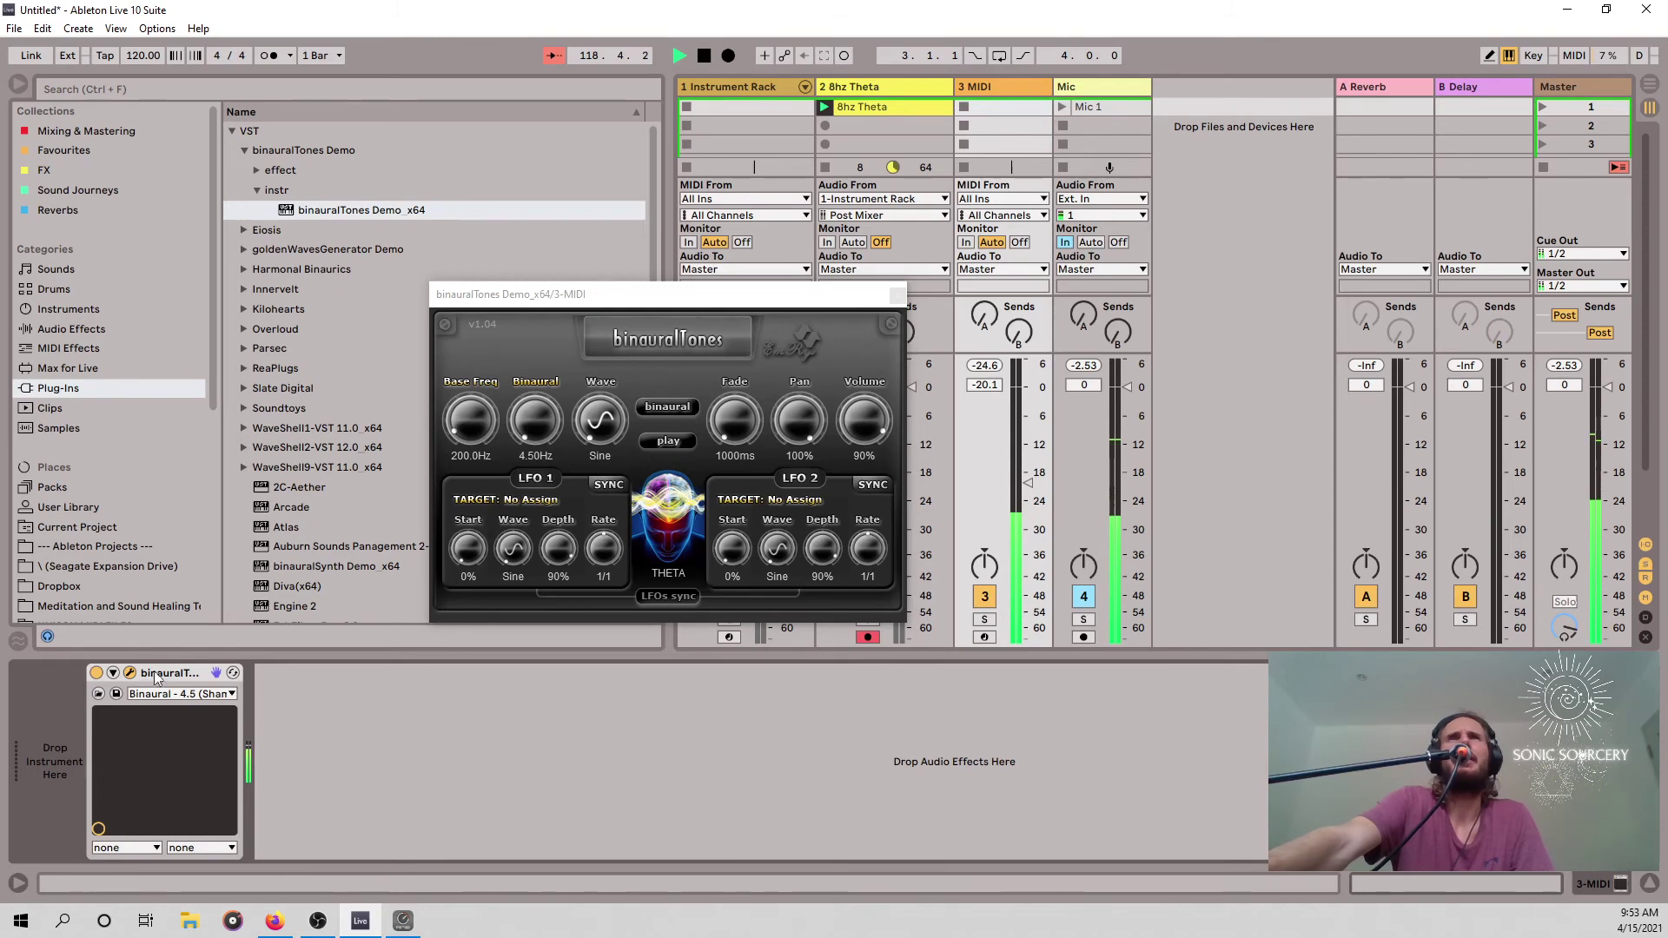
Try the Binaural - 8.0 (Muladhara) preset followed by the Binaural - 7.83 (Schumann) preset in binauralTones.
click(183, 693)
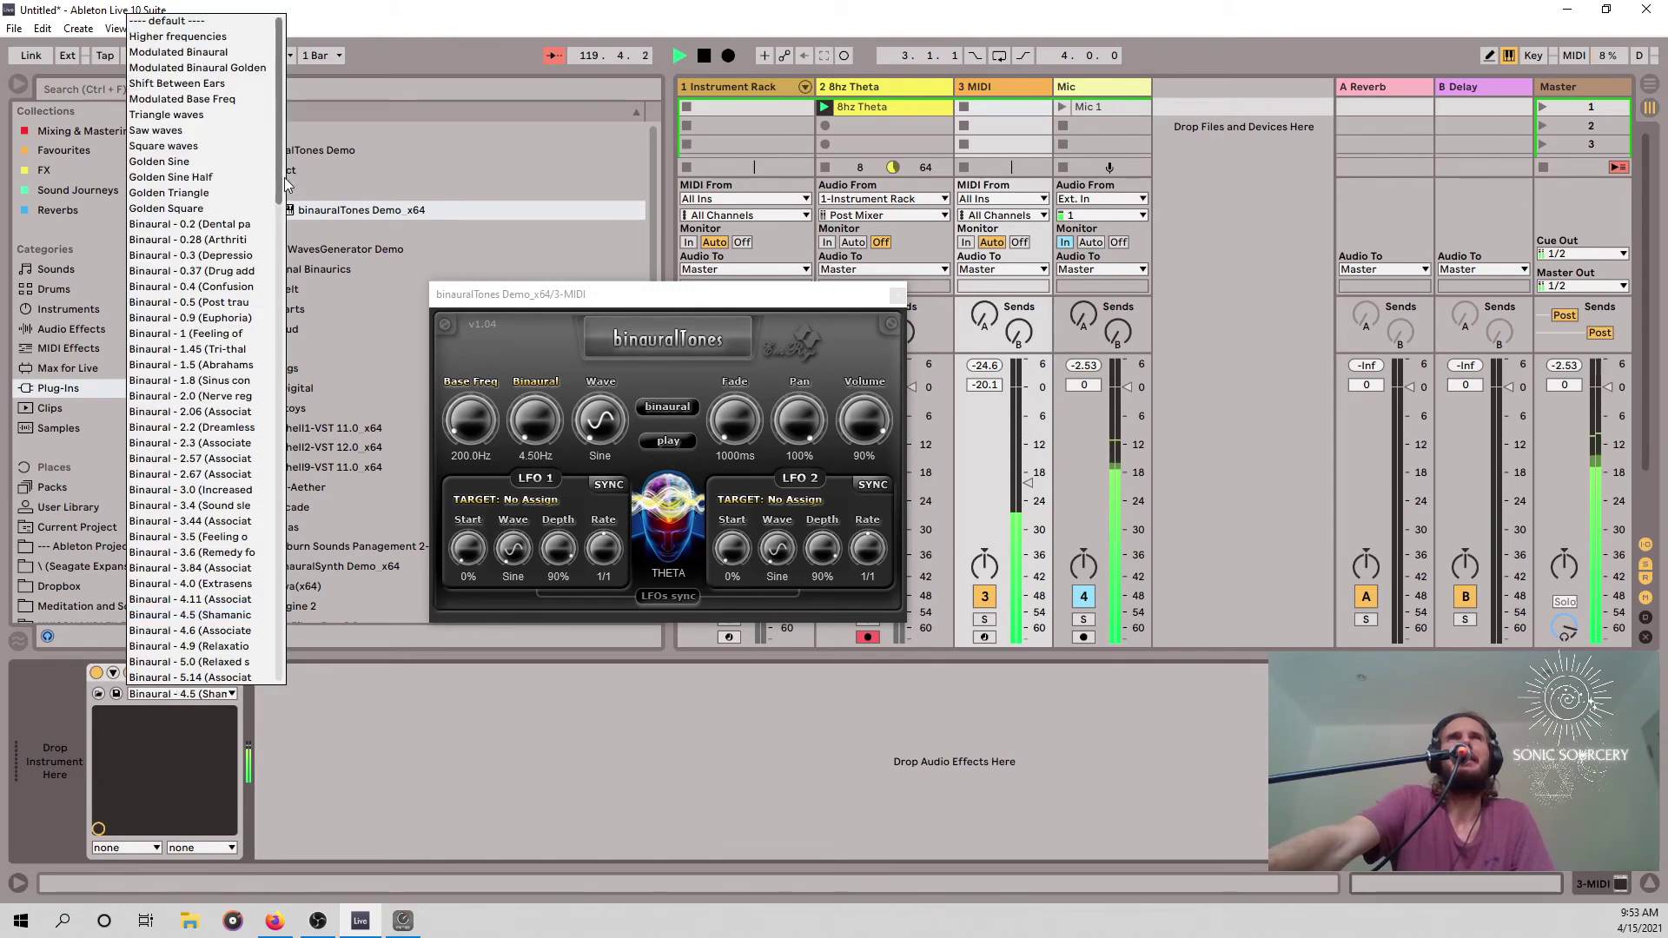
drag(280, 205, 284, 495)
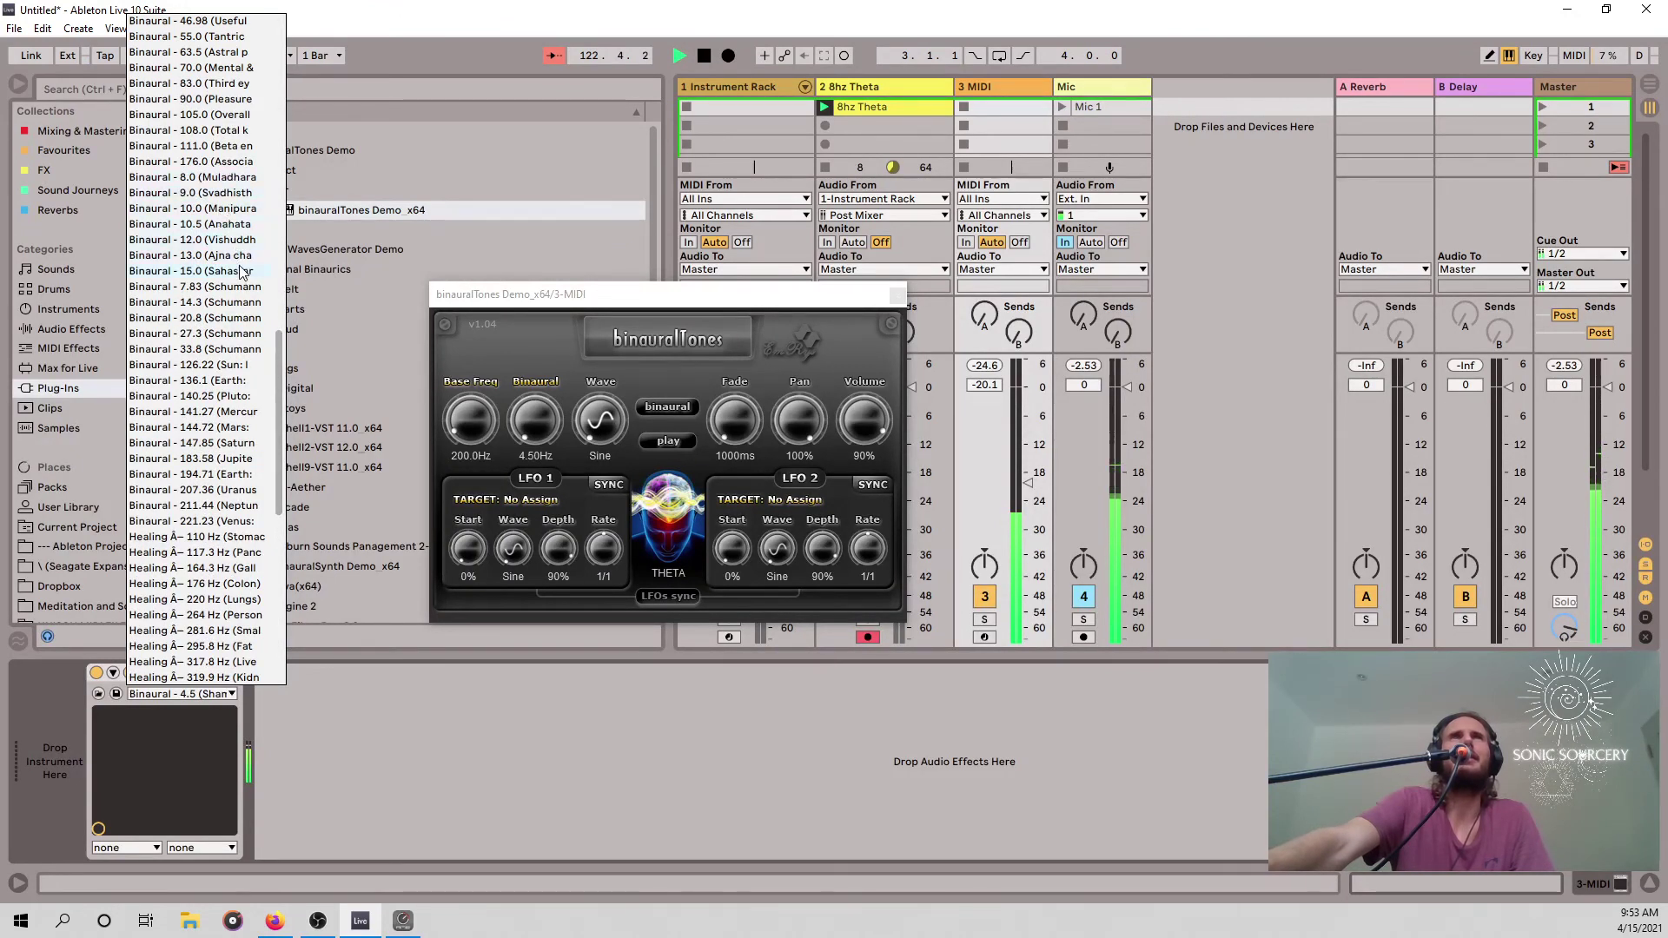
click(246, 180)
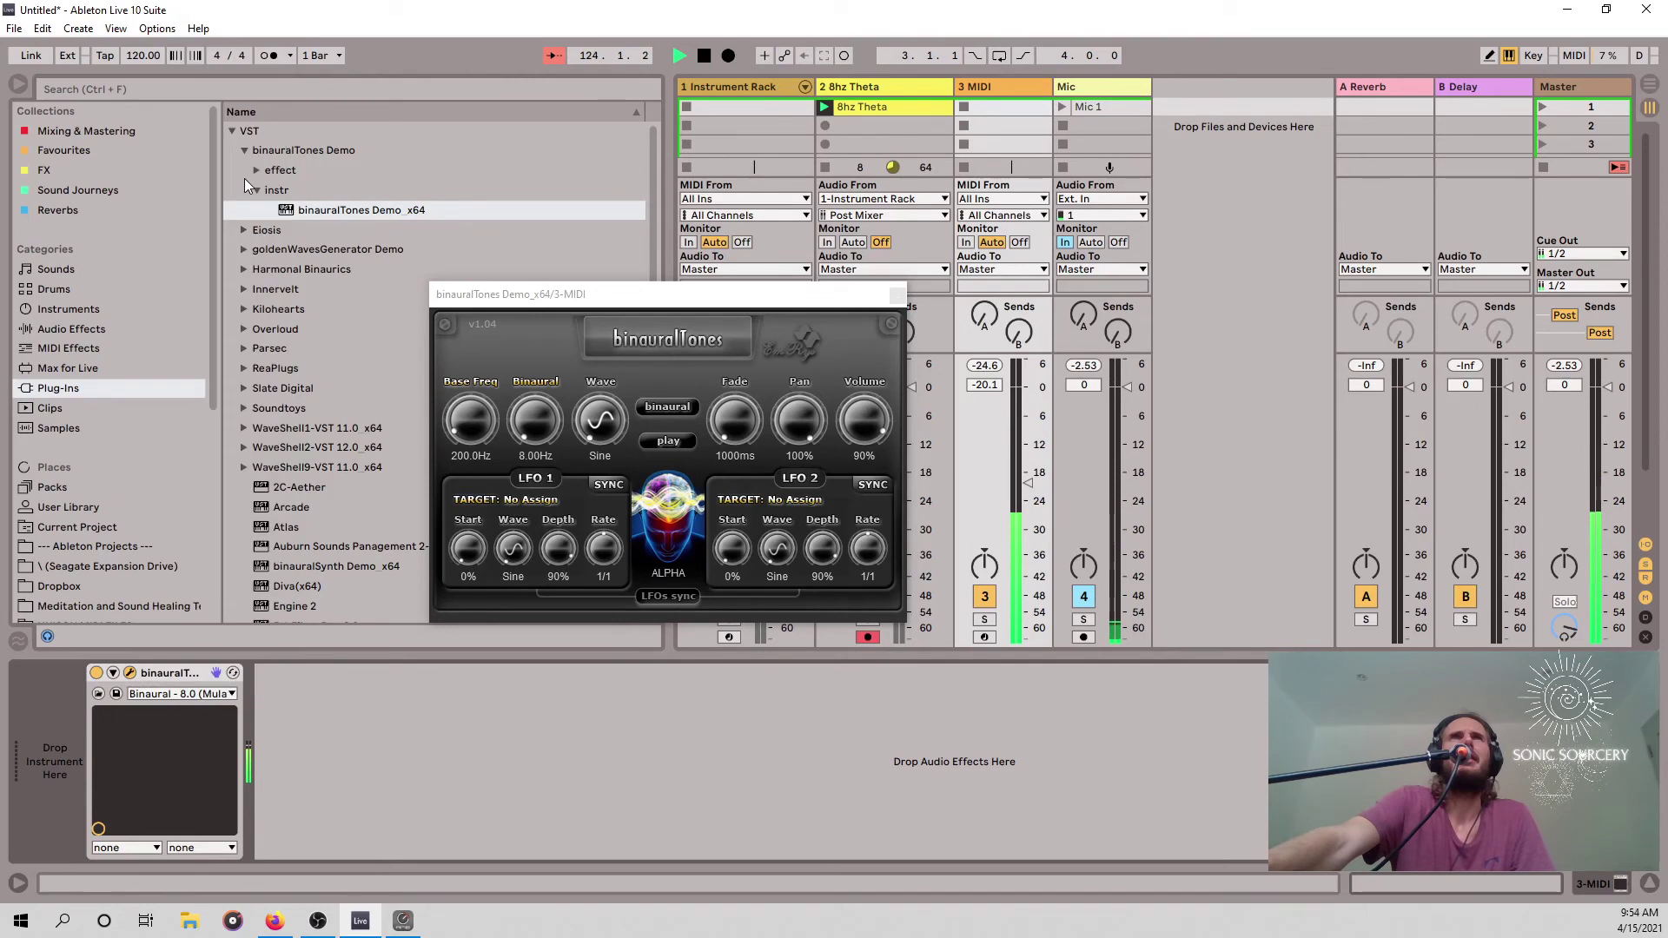
click(223, 696)
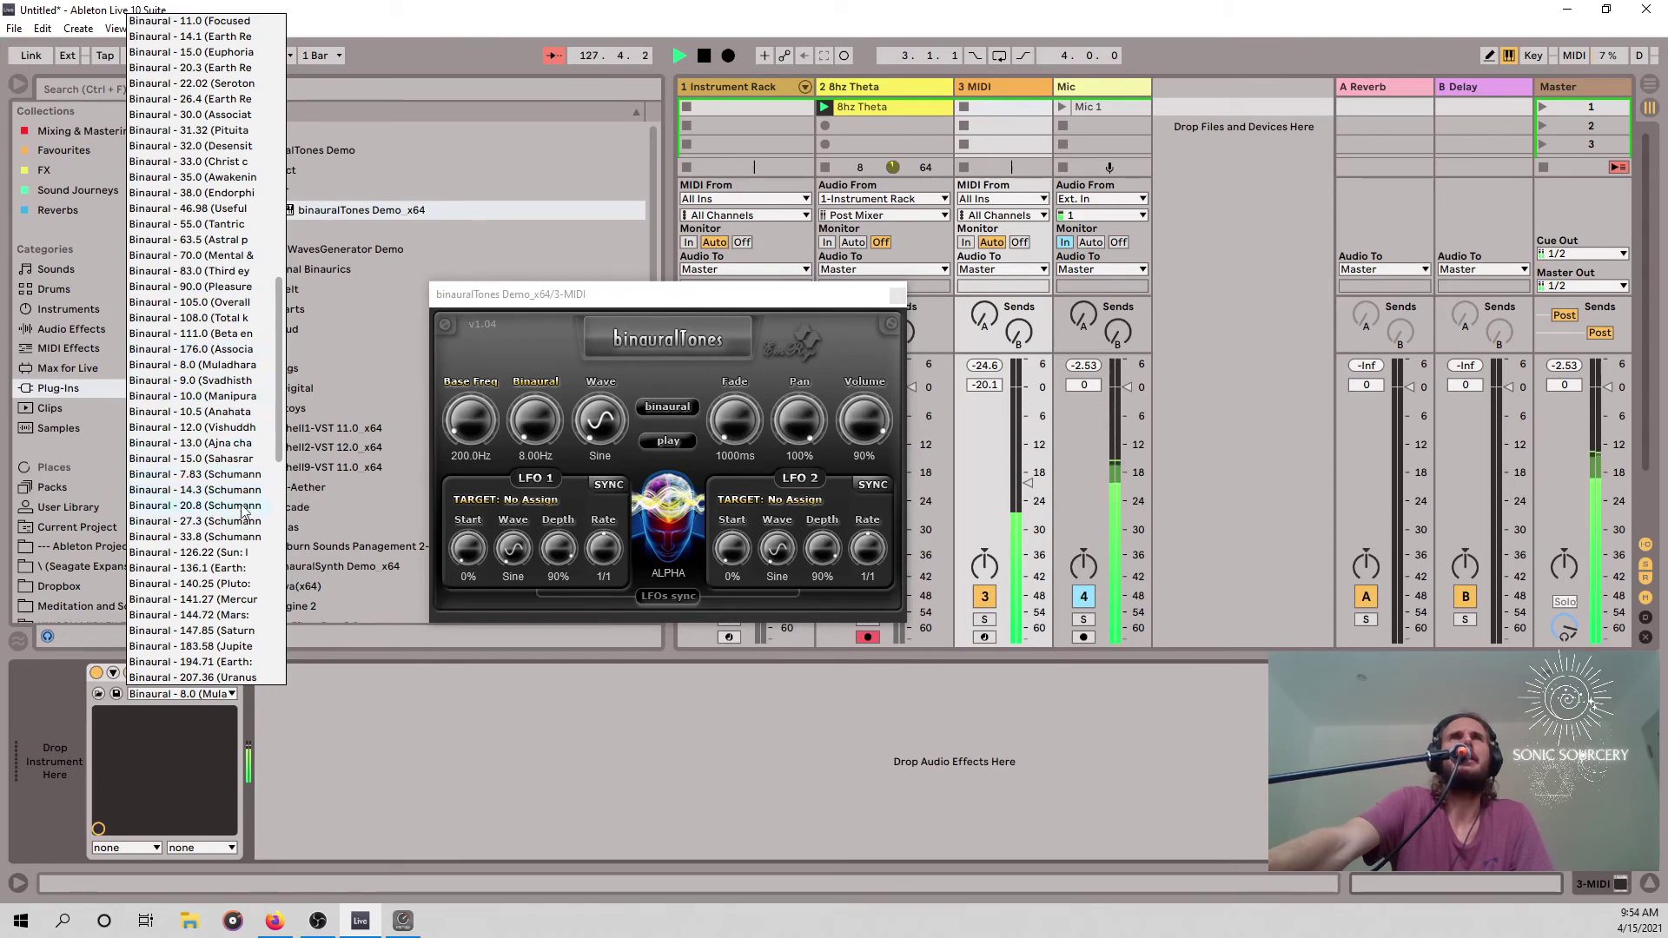
click(234, 475)
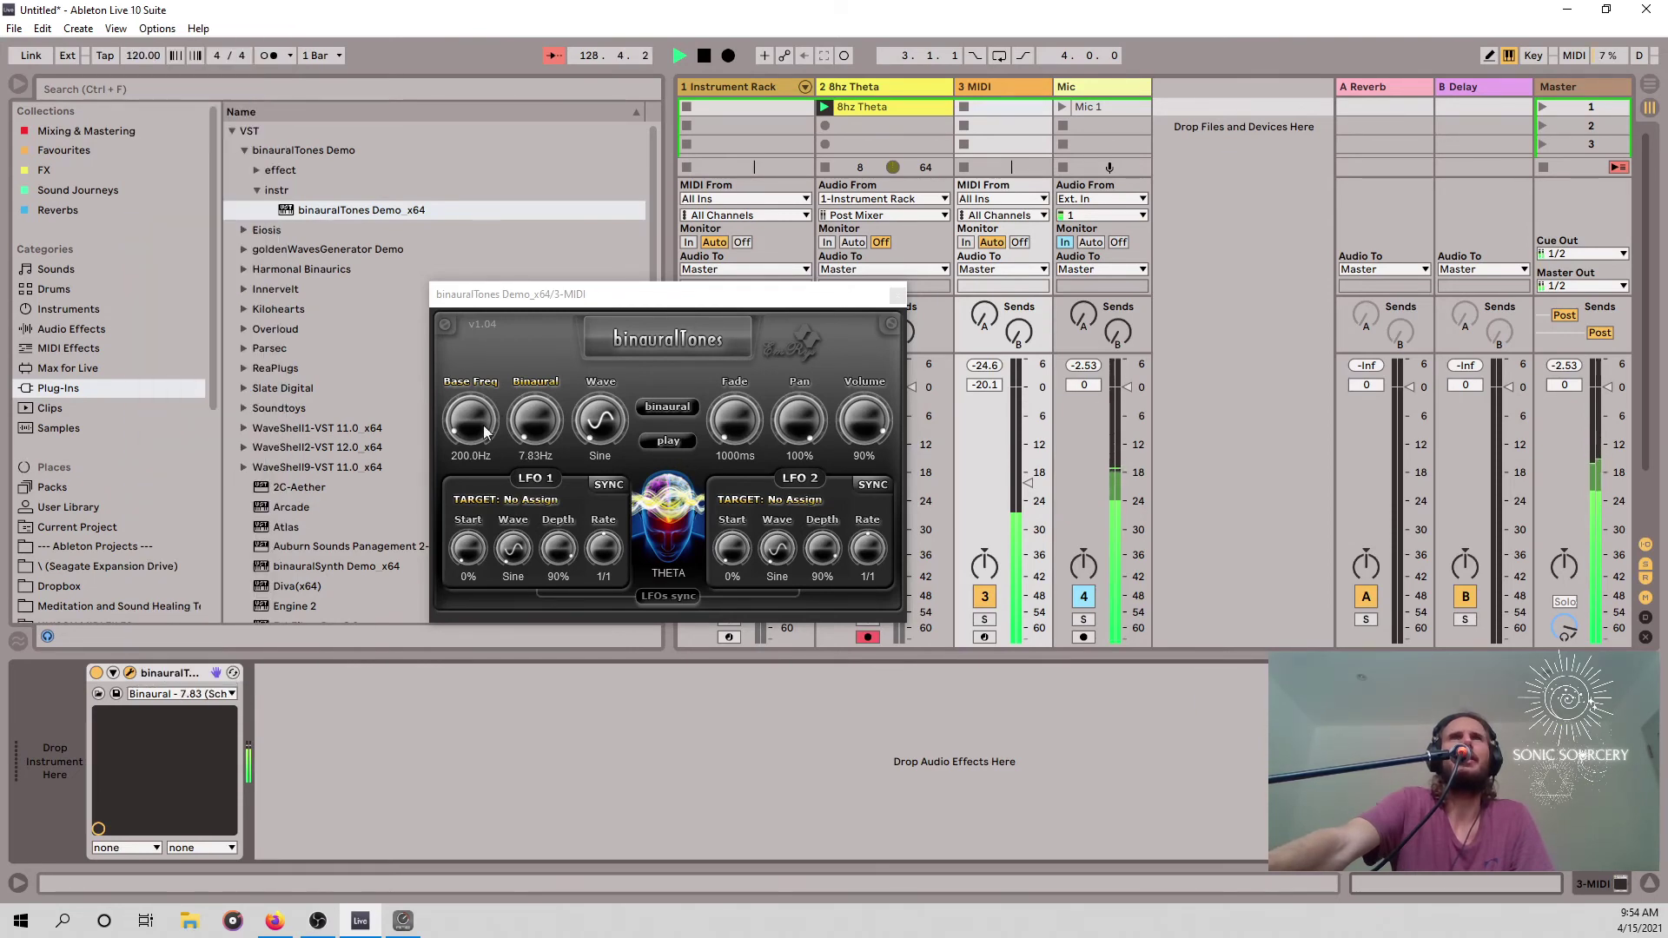
Load the first Solfeggio UT 396 Hz preset in binauralTones.
click(195, 695)
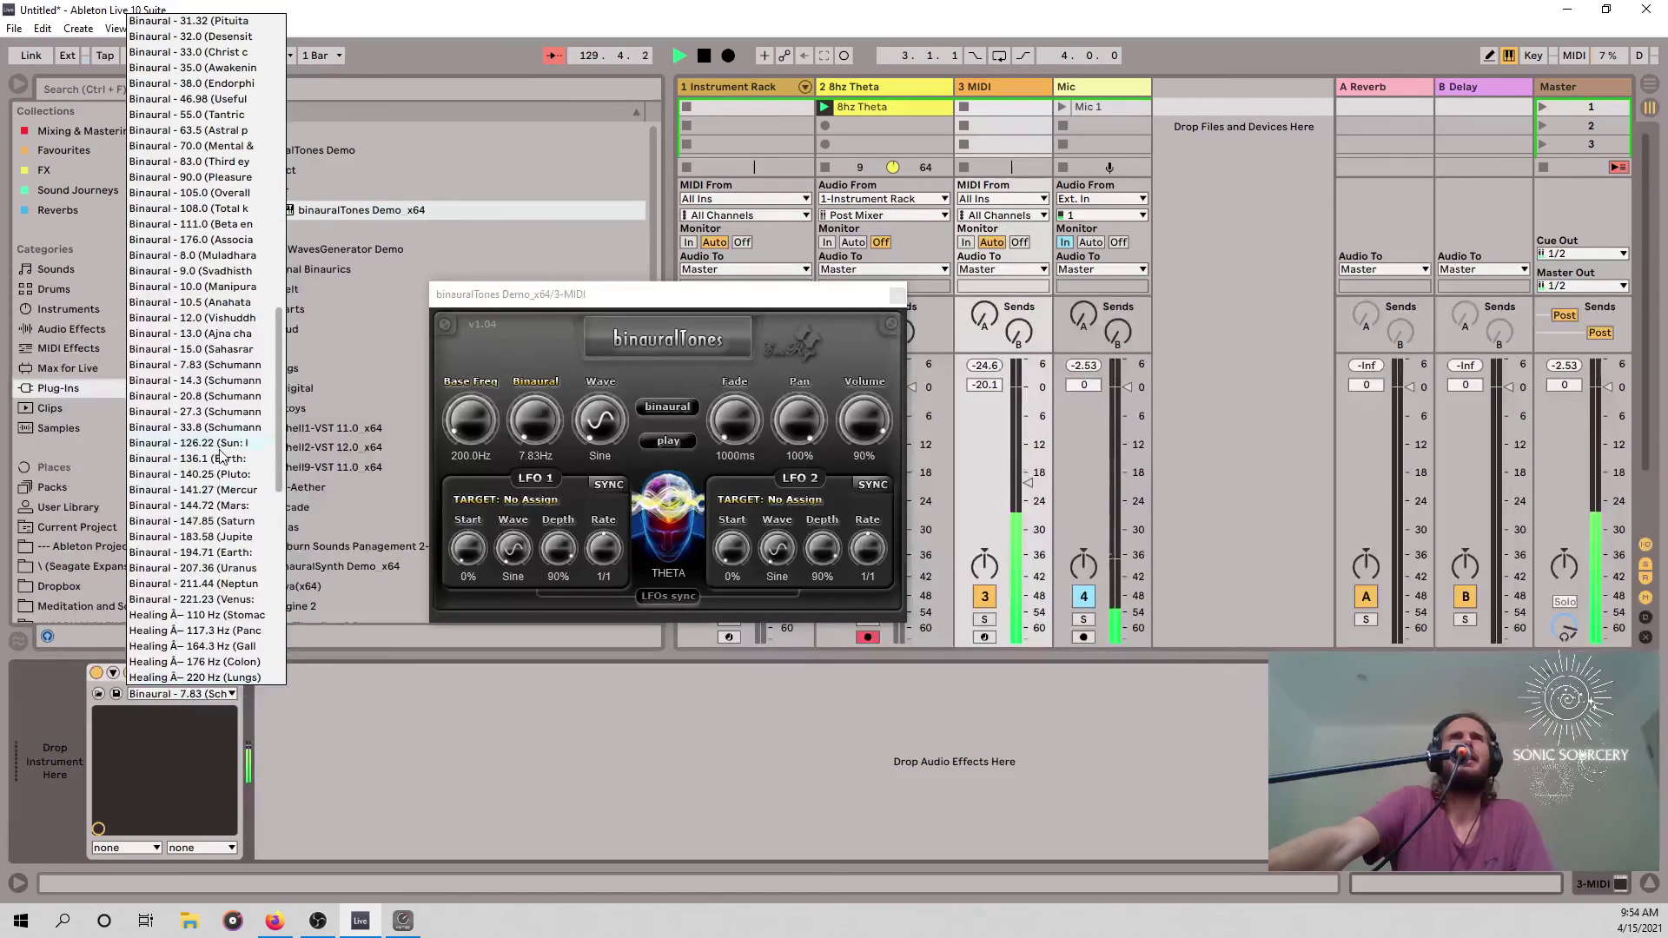
scroll(204, 495, down, 5)
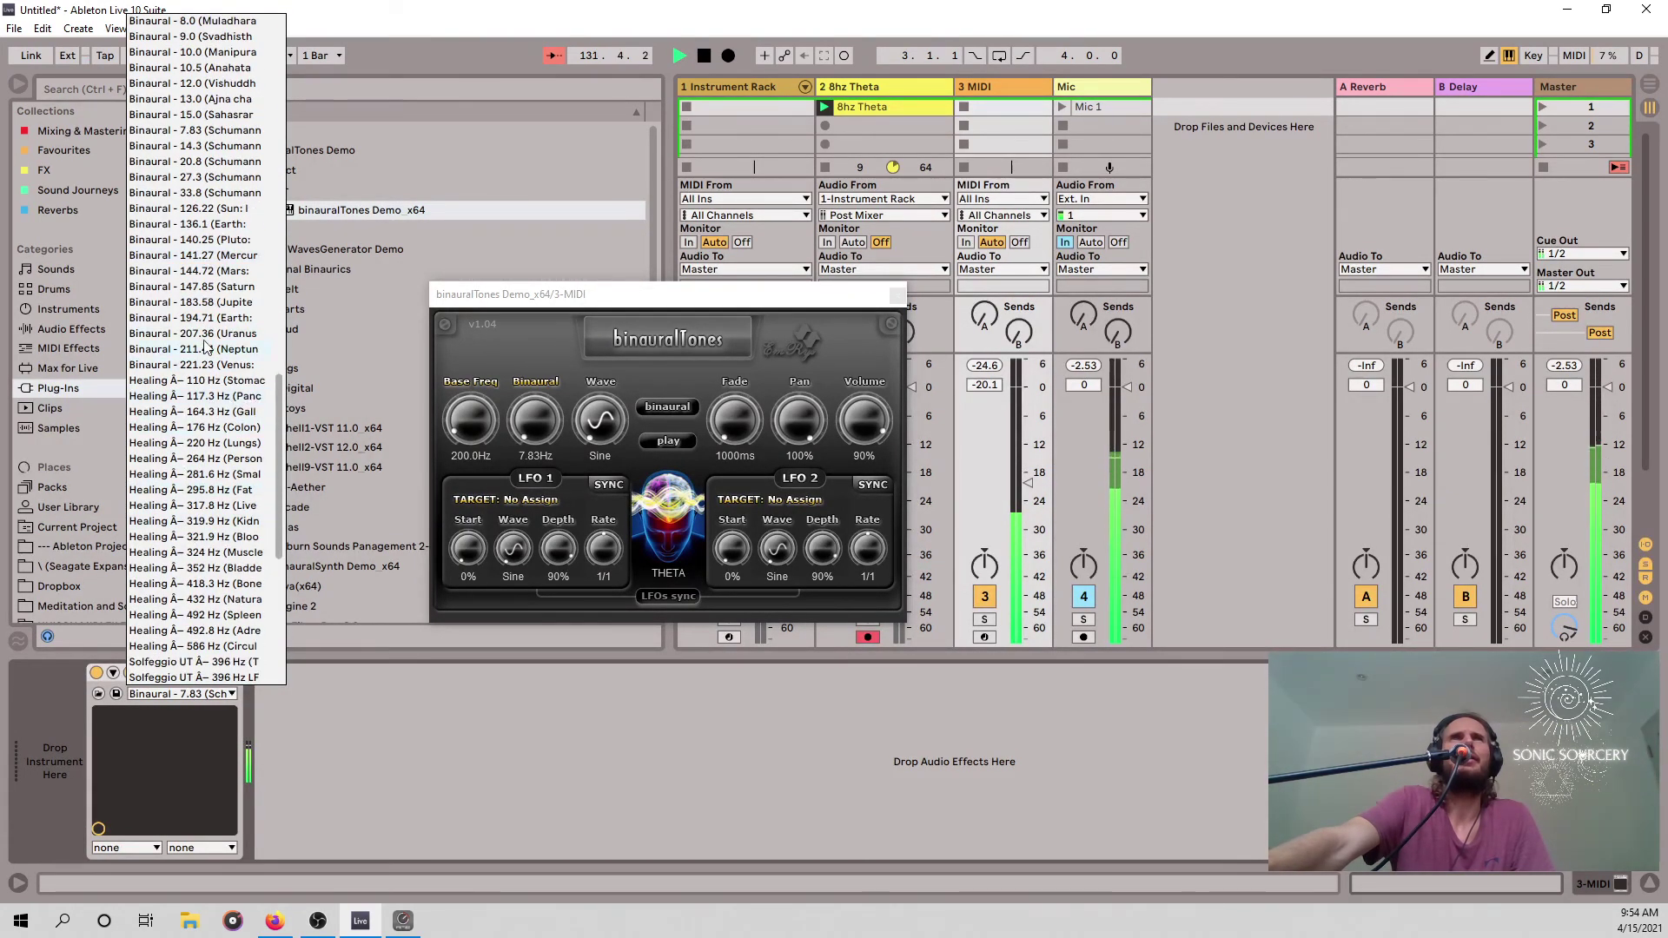
scroll(228, 404, down, 2)
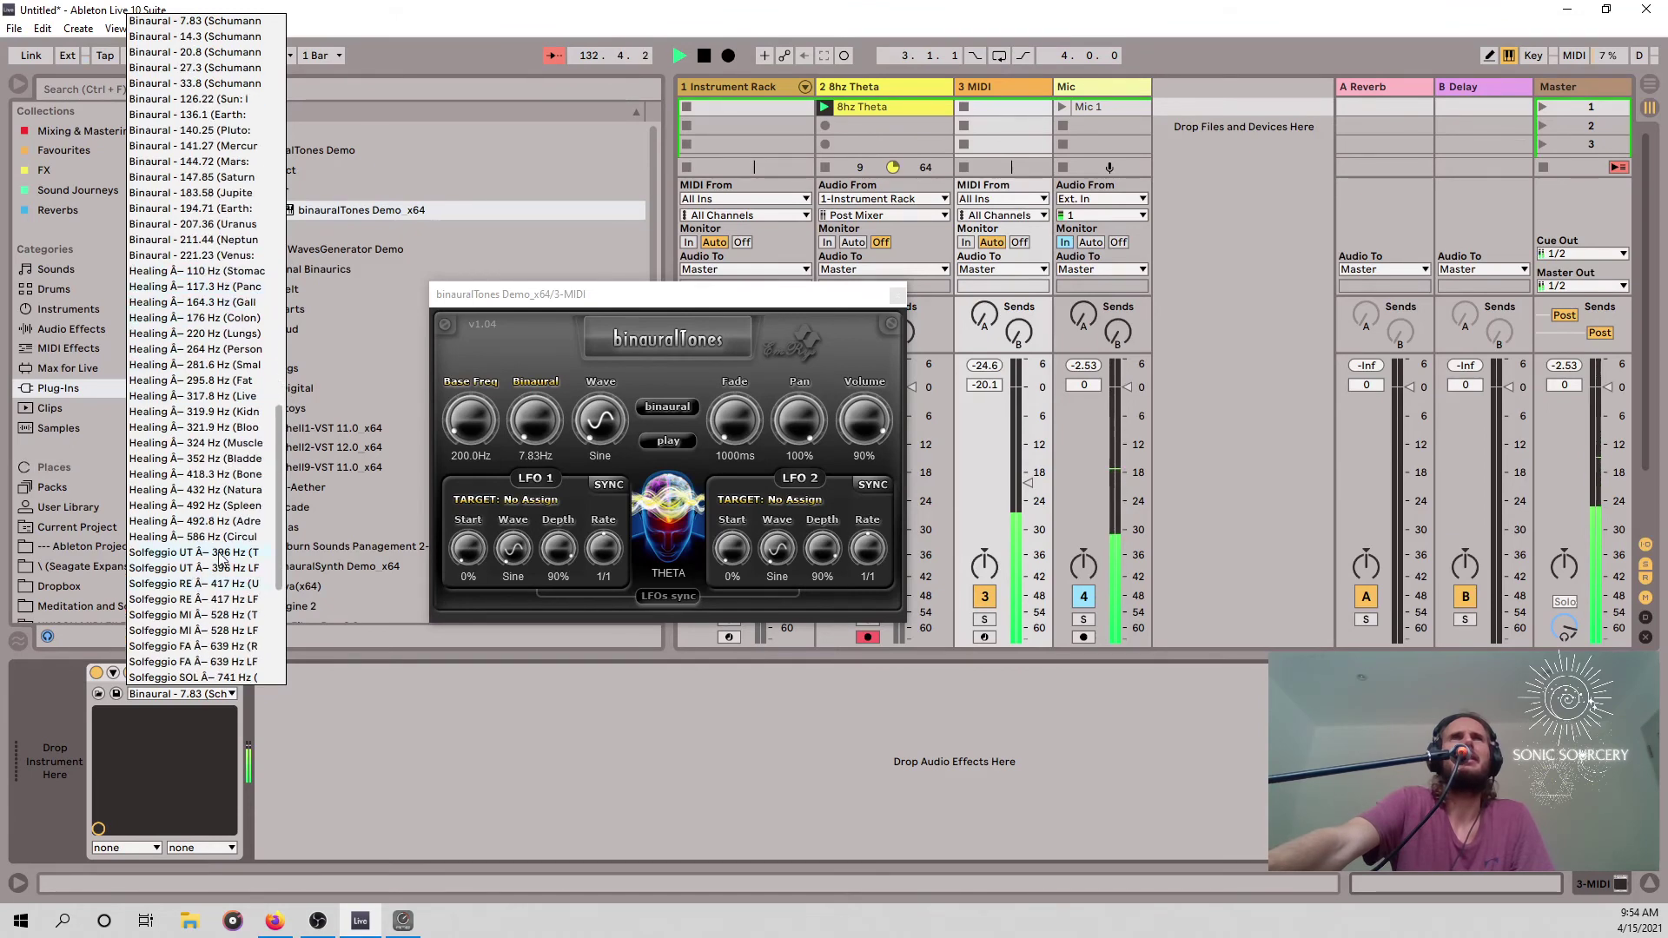
click(221, 556)
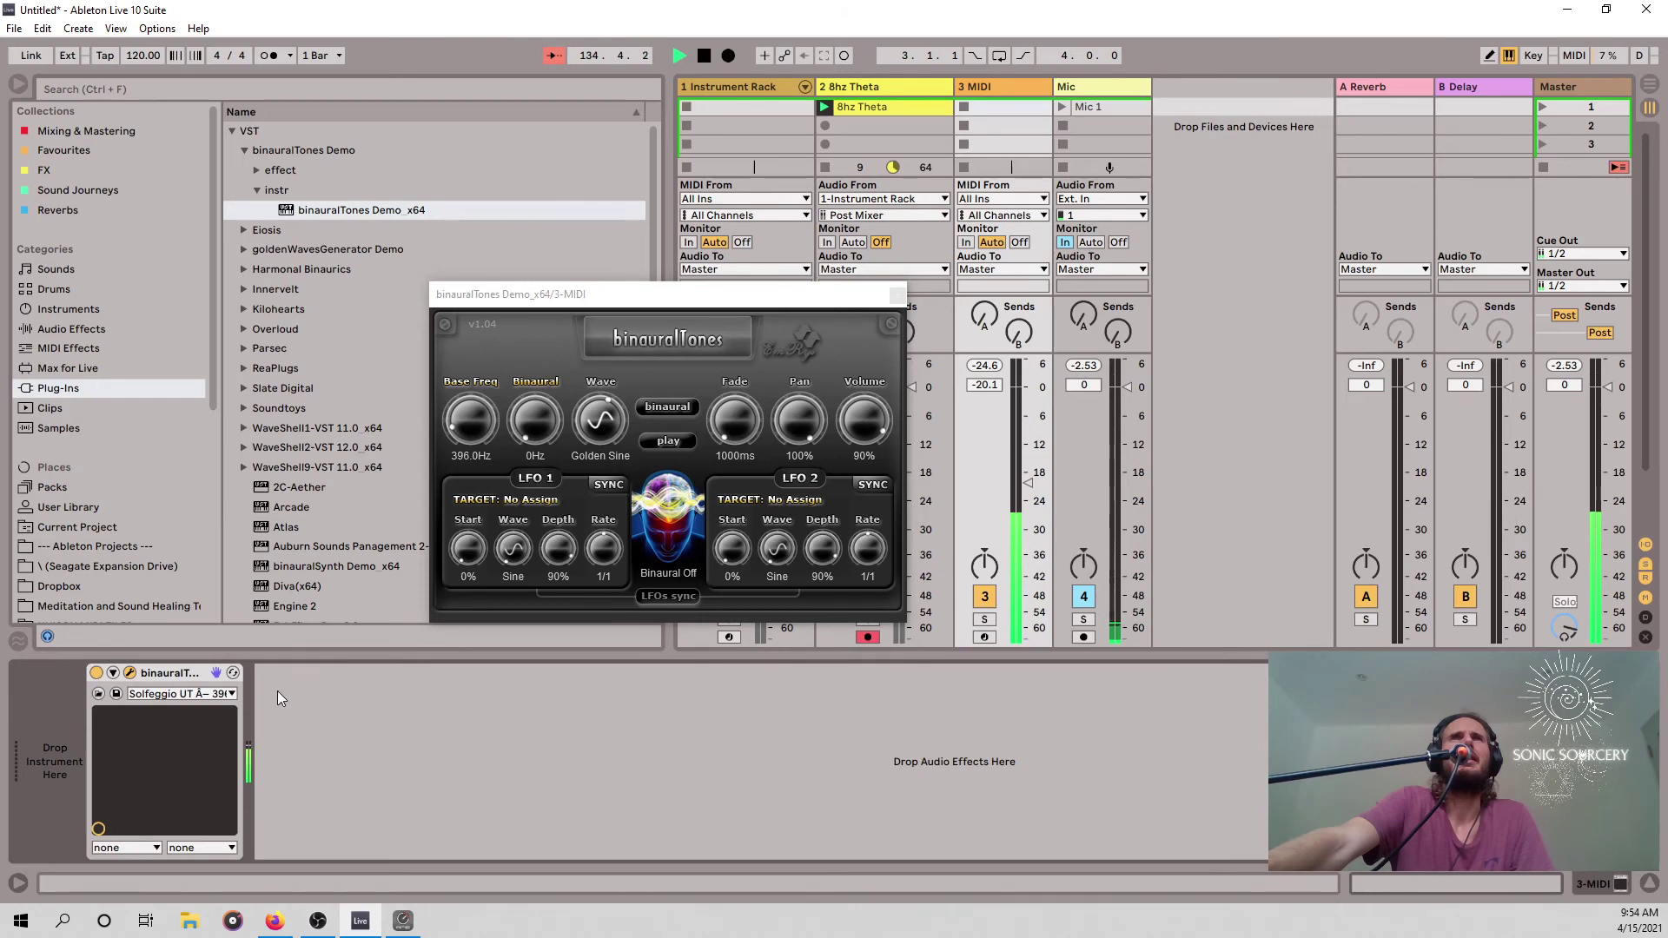
Try the Binaural - 221.23 (Venus) preset in binauralTones.
click(232, 695)
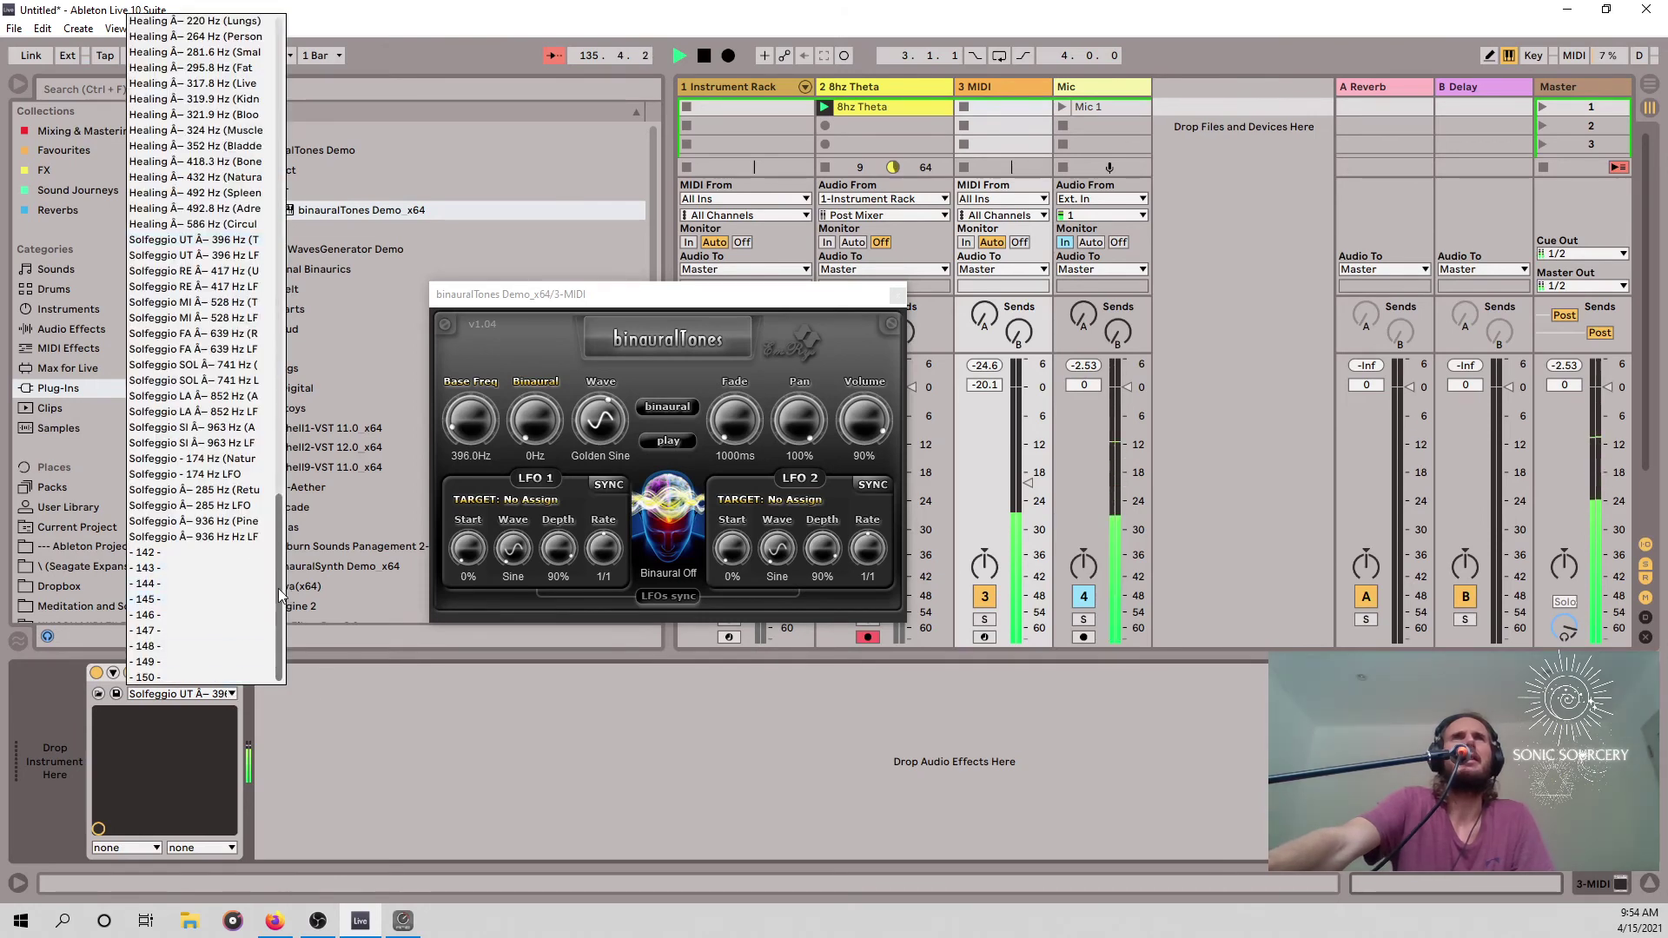
scroll(285, 565, up, 1)
scroll(287, 560, up, 3)
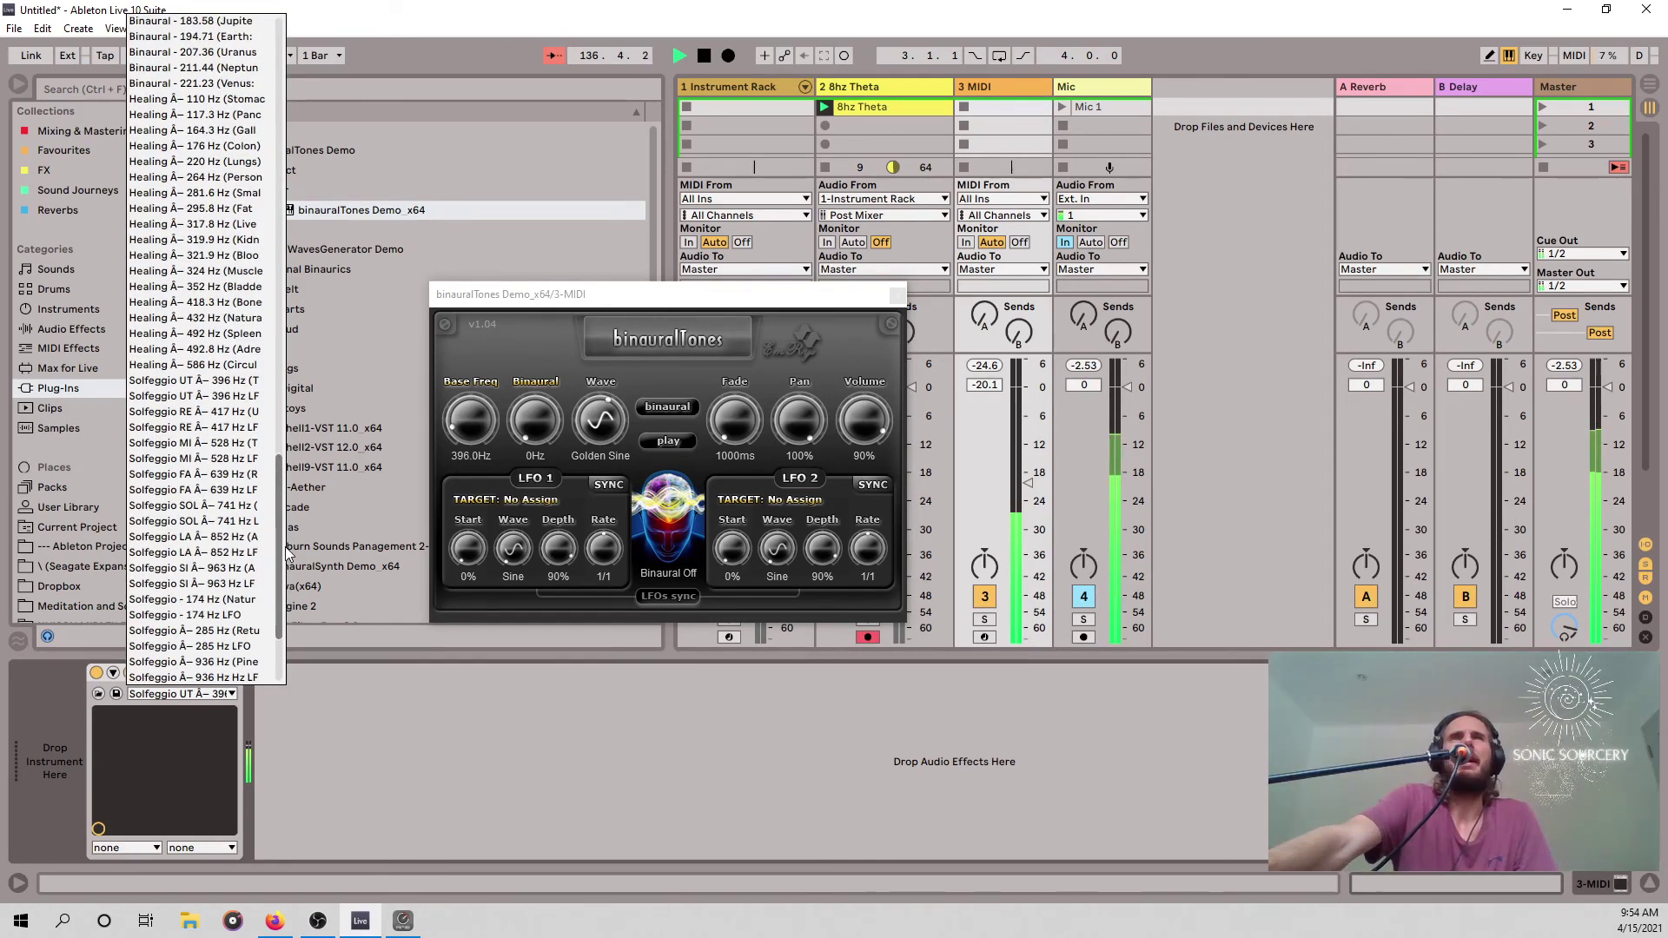
scroll(252, 530, down, 3)
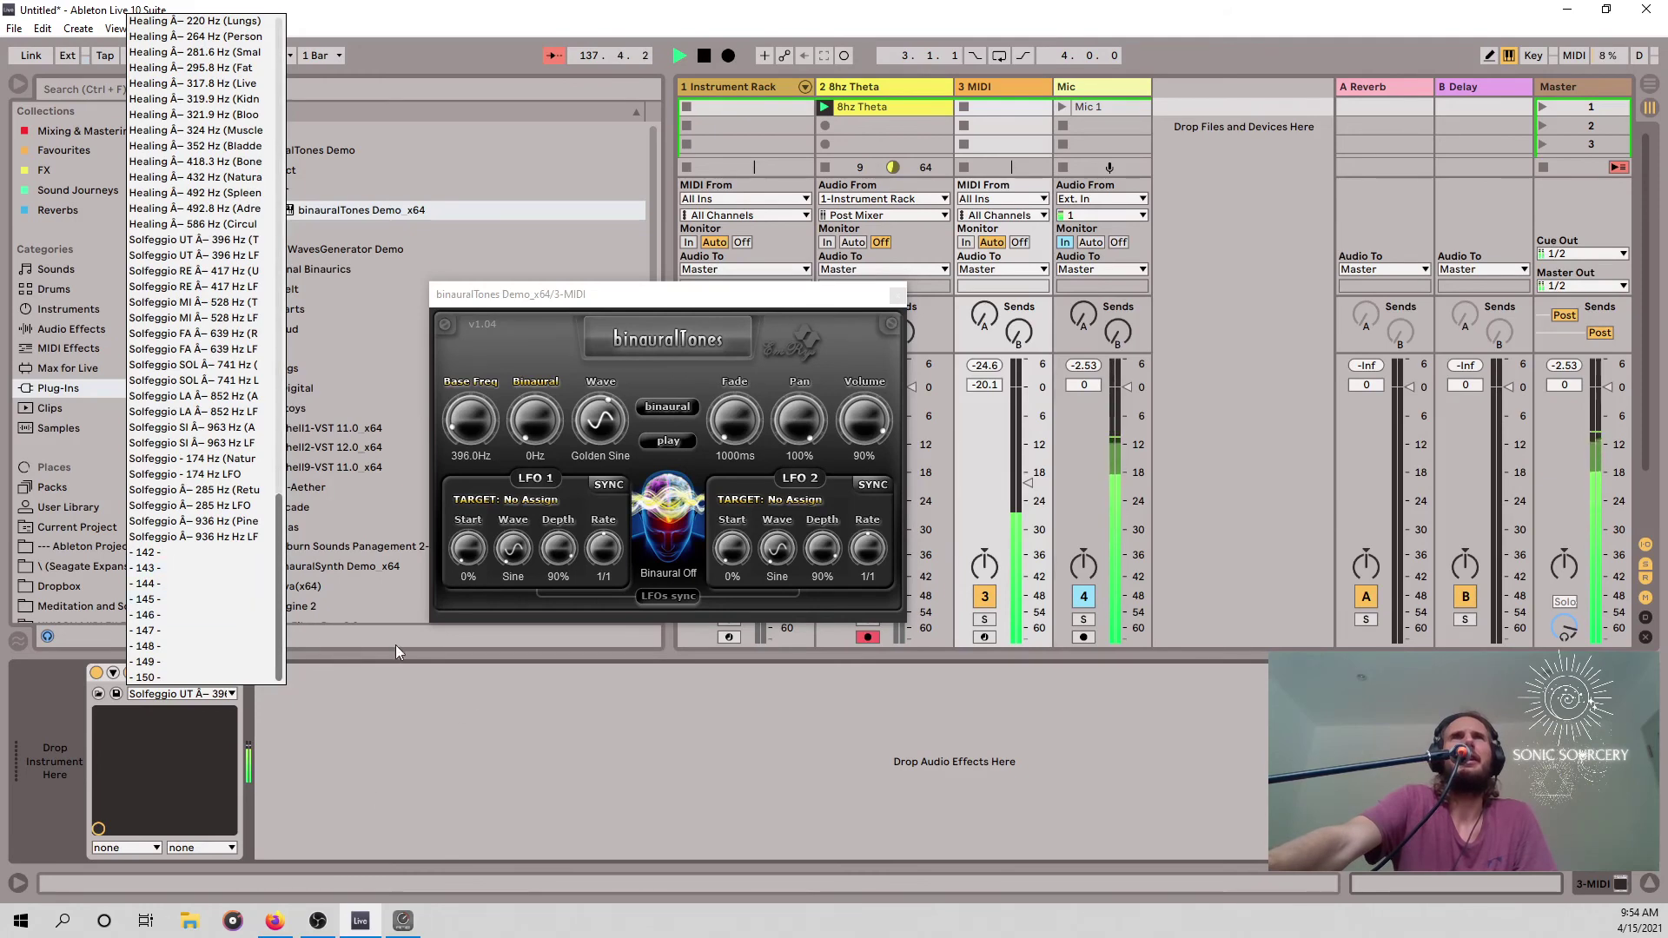
scroll(217, 426, up, 8)
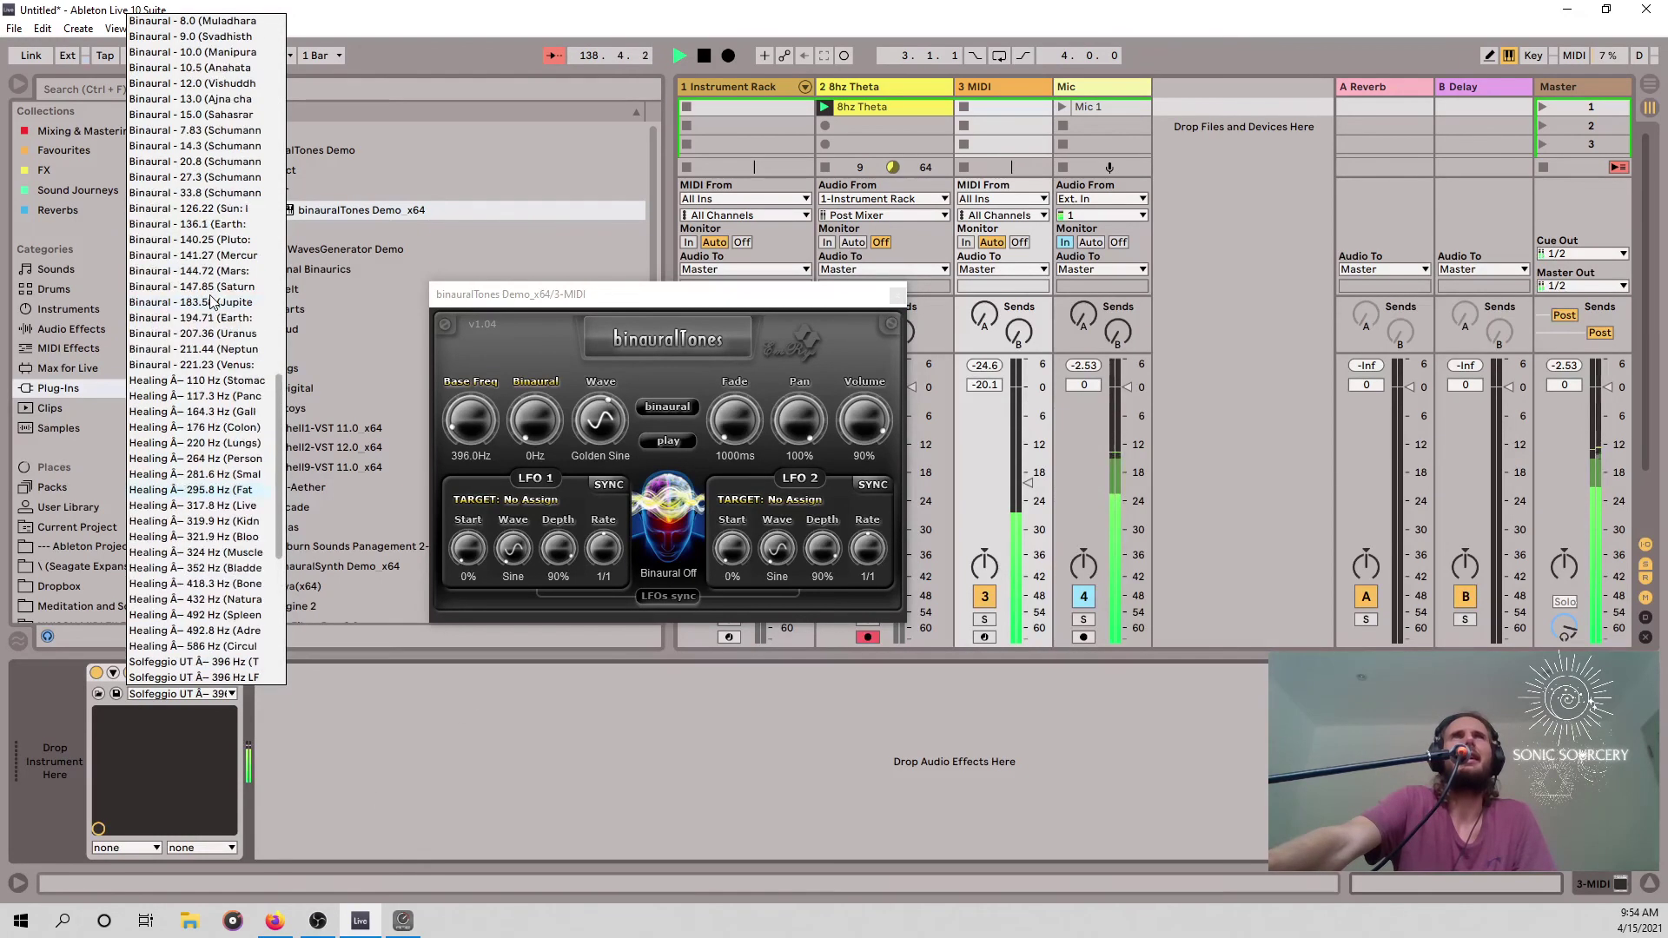
click(245, 365)
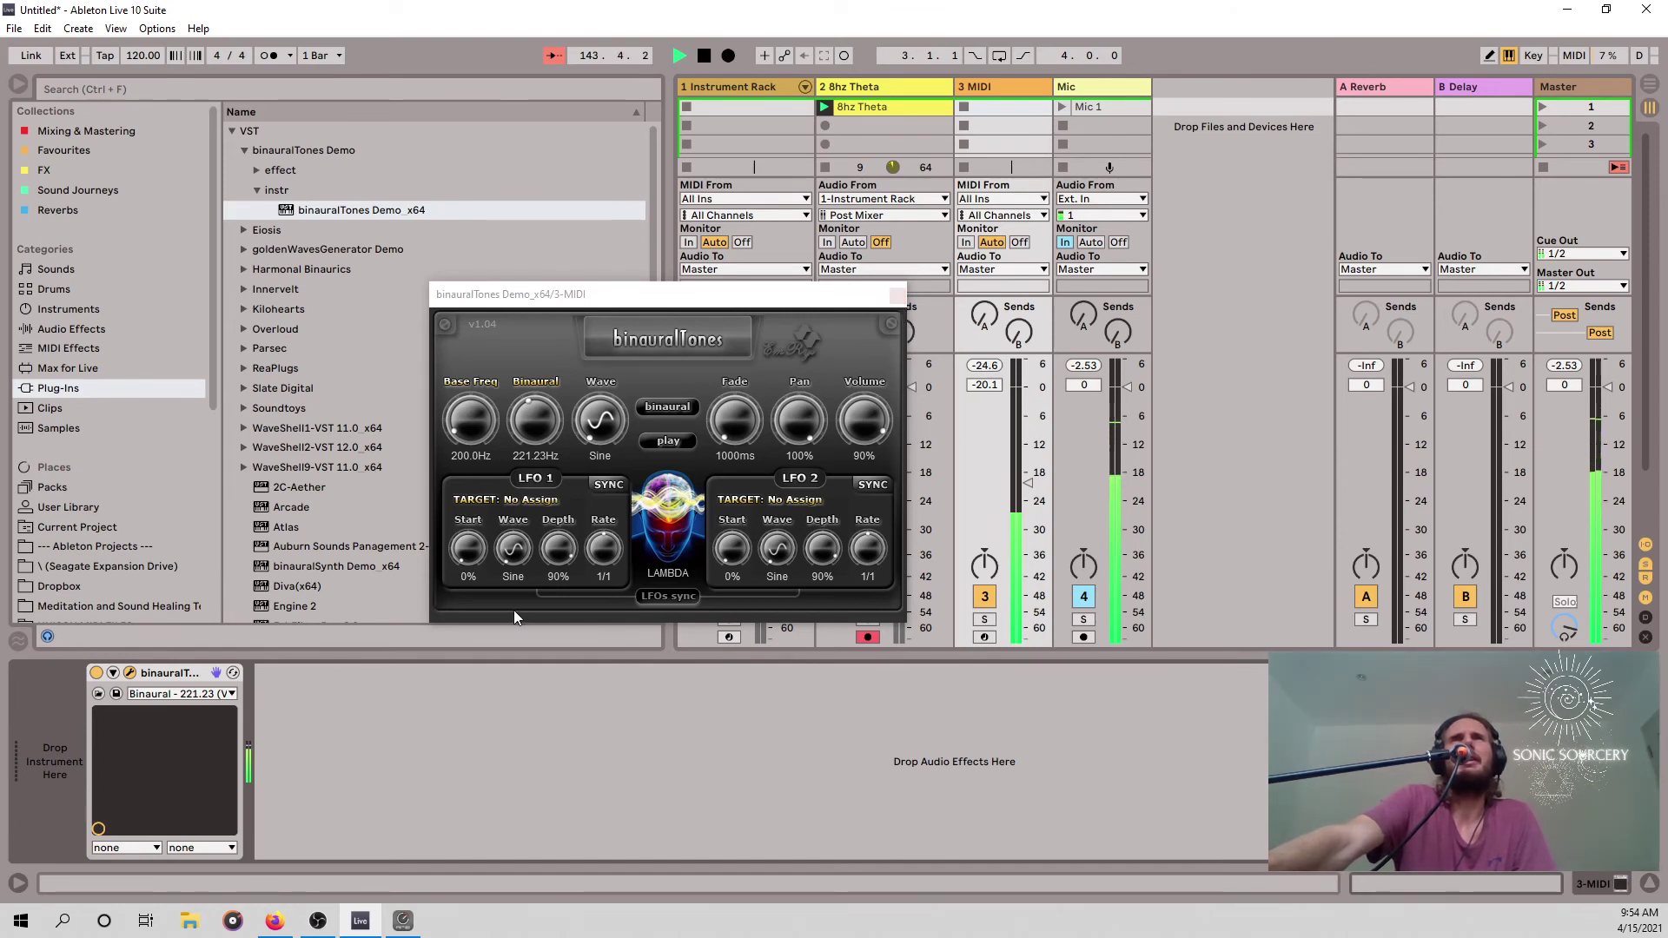
Set the 3 MIDI track's volume to -30.3 dB and load the Solfeggio SI 963 Hz LFO preset in binauralTones.
drag(1029, 491, 1029, 531)
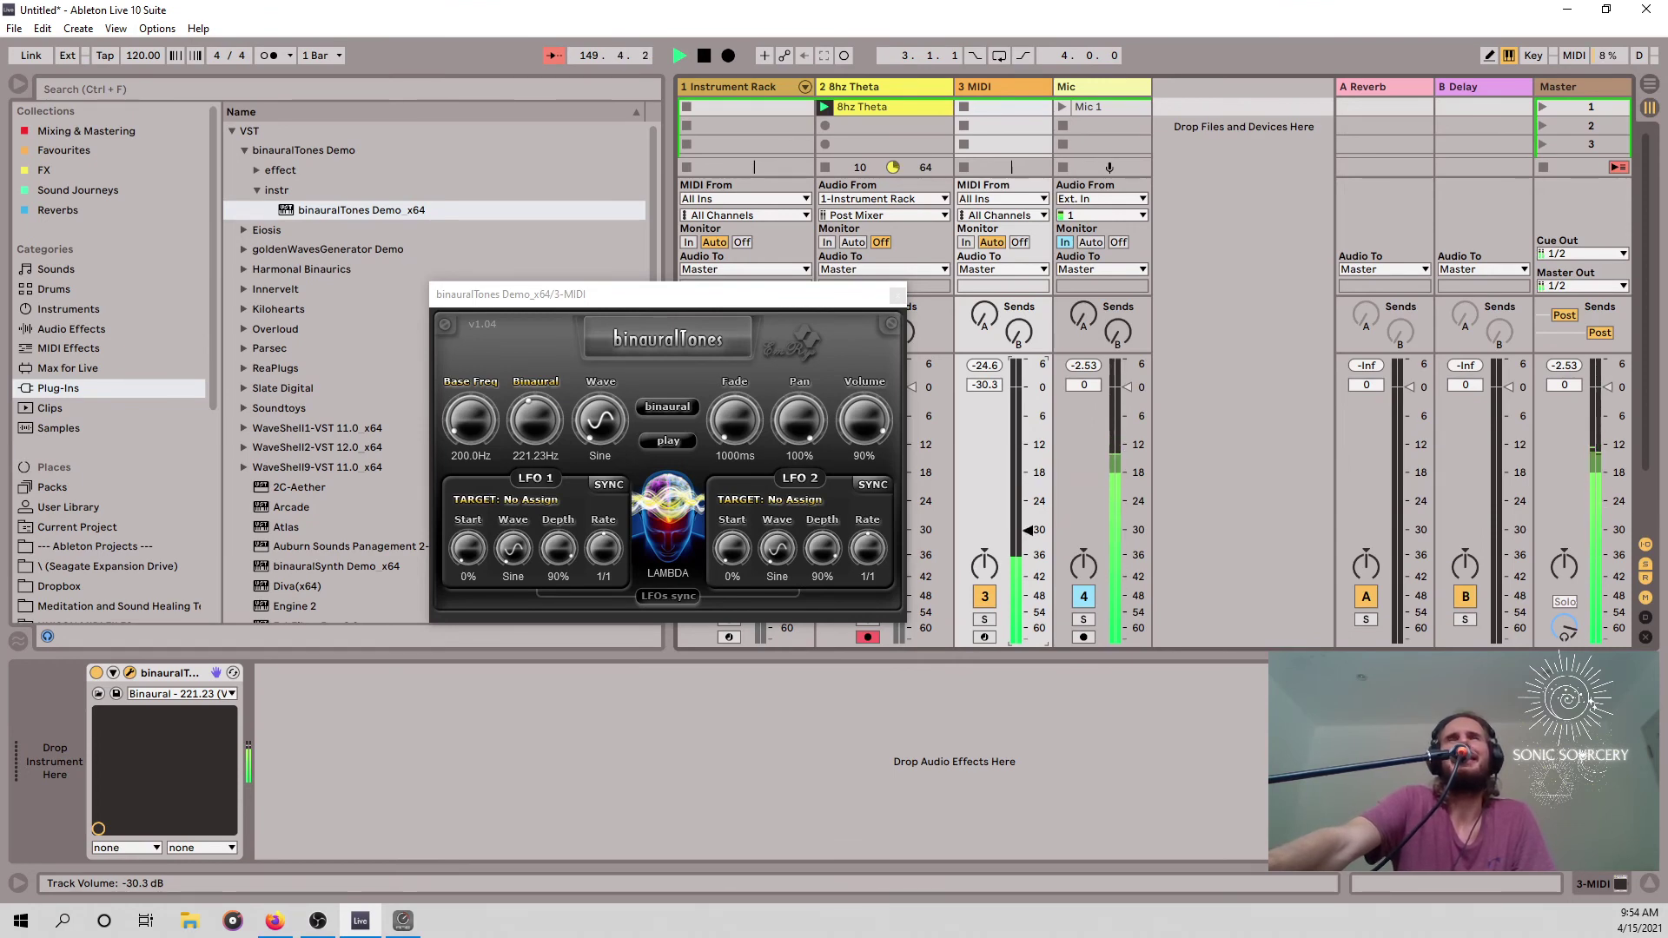
click(196, 694)
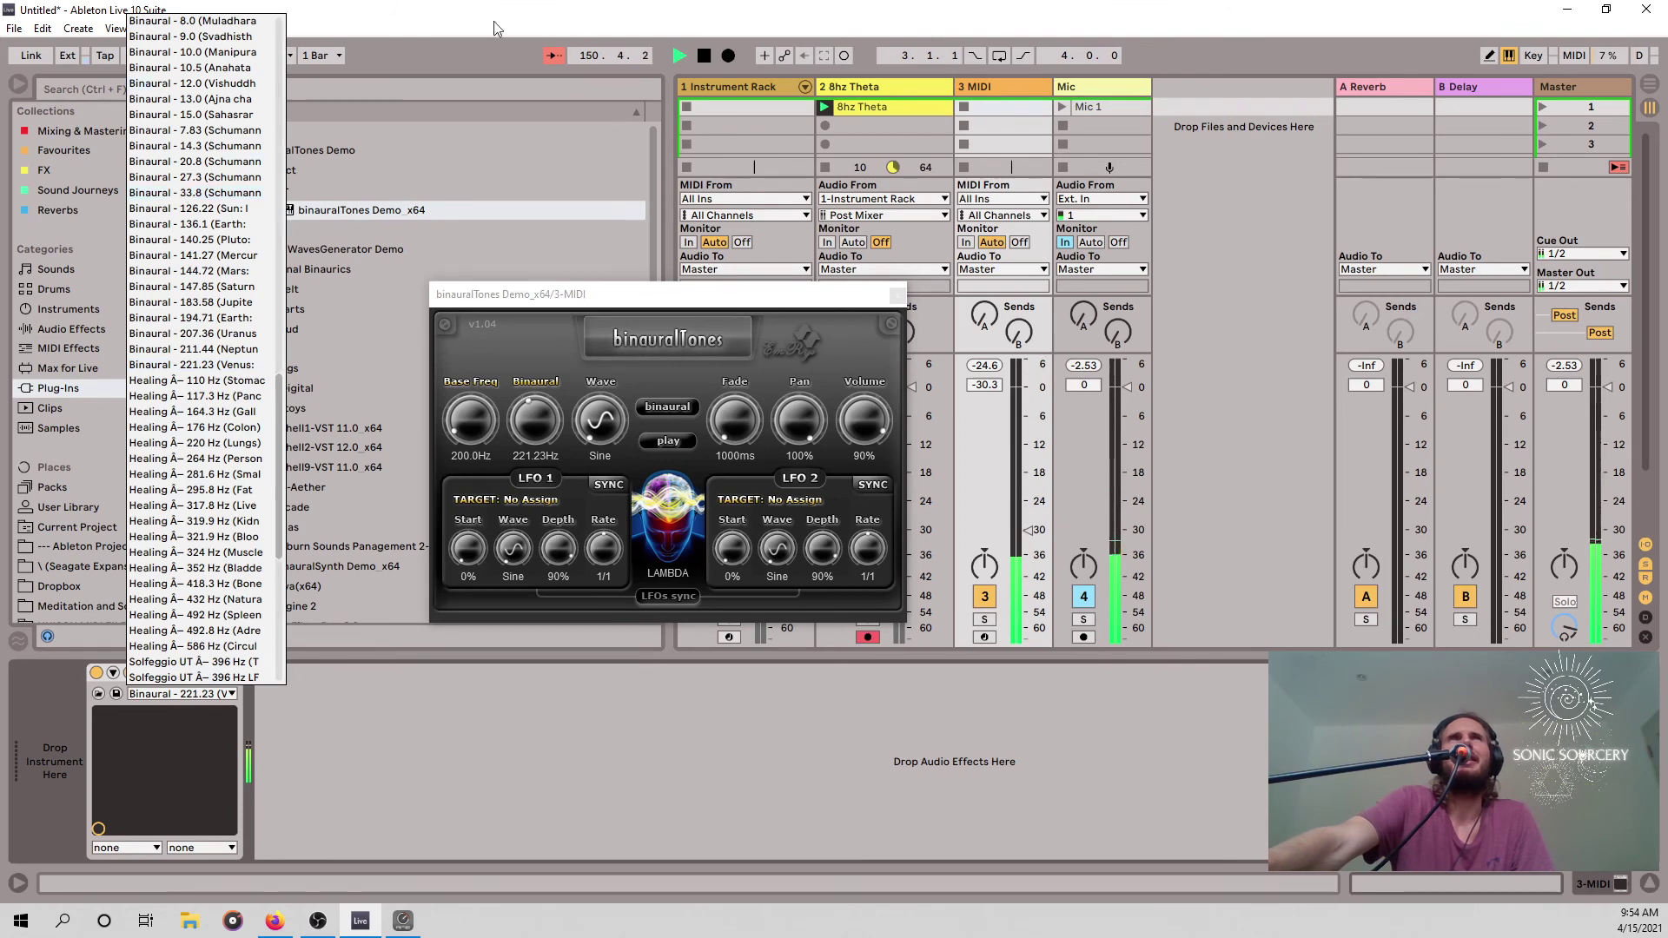
scroll(199, 171, up, 9)
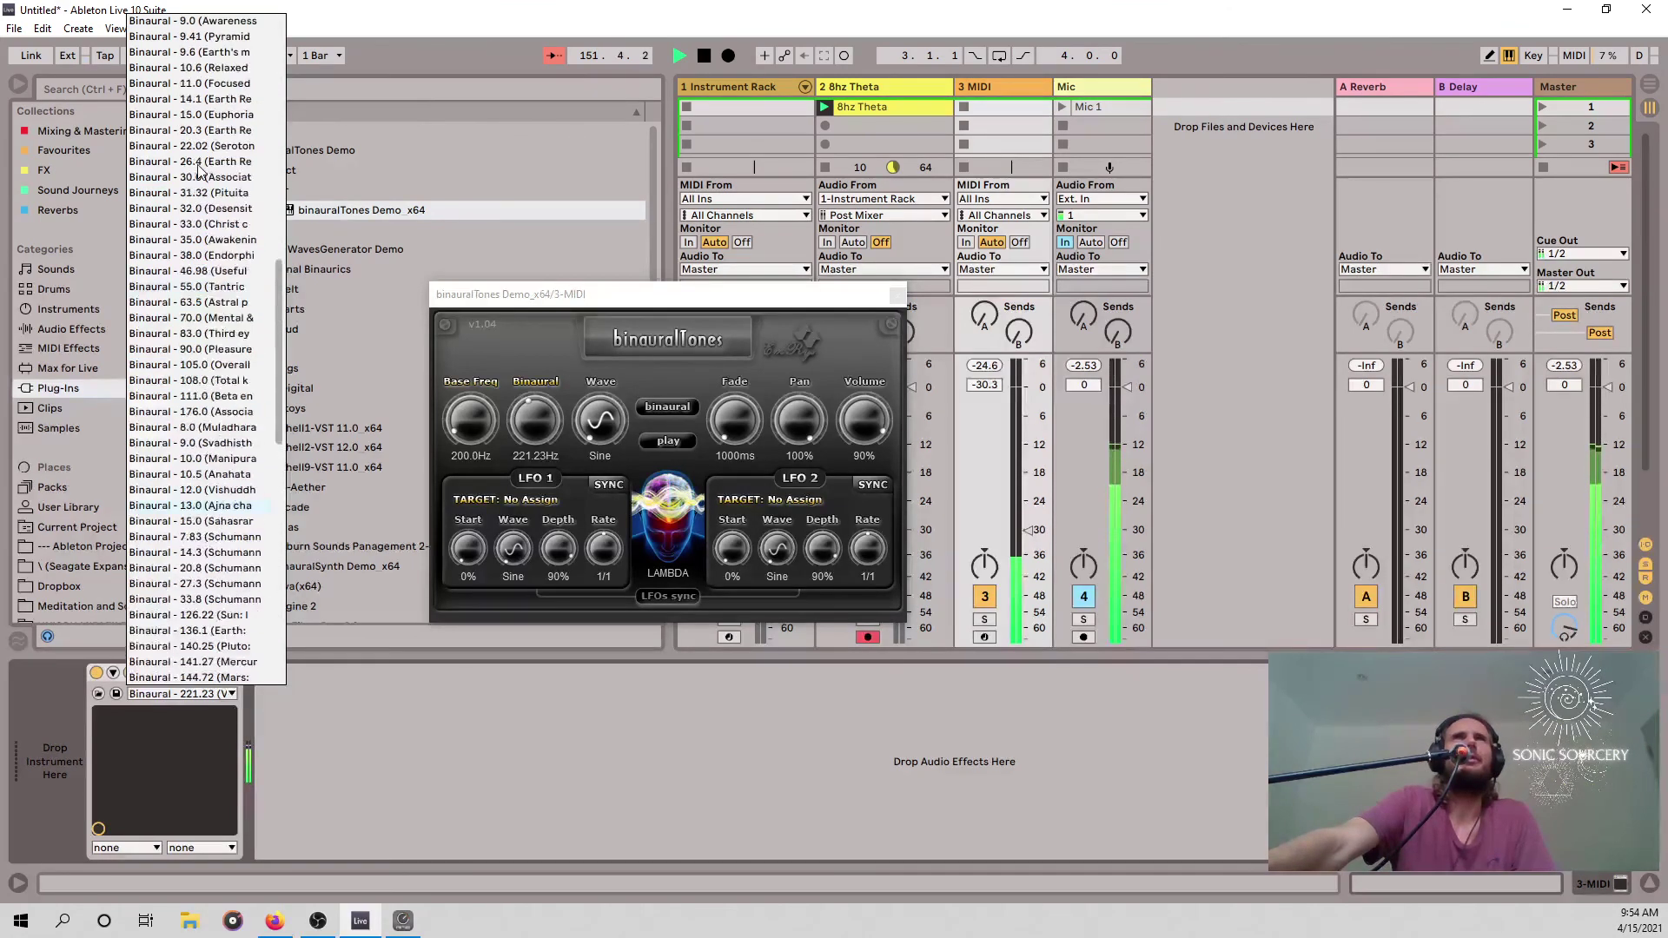
scroll(199, 171, up, 12)
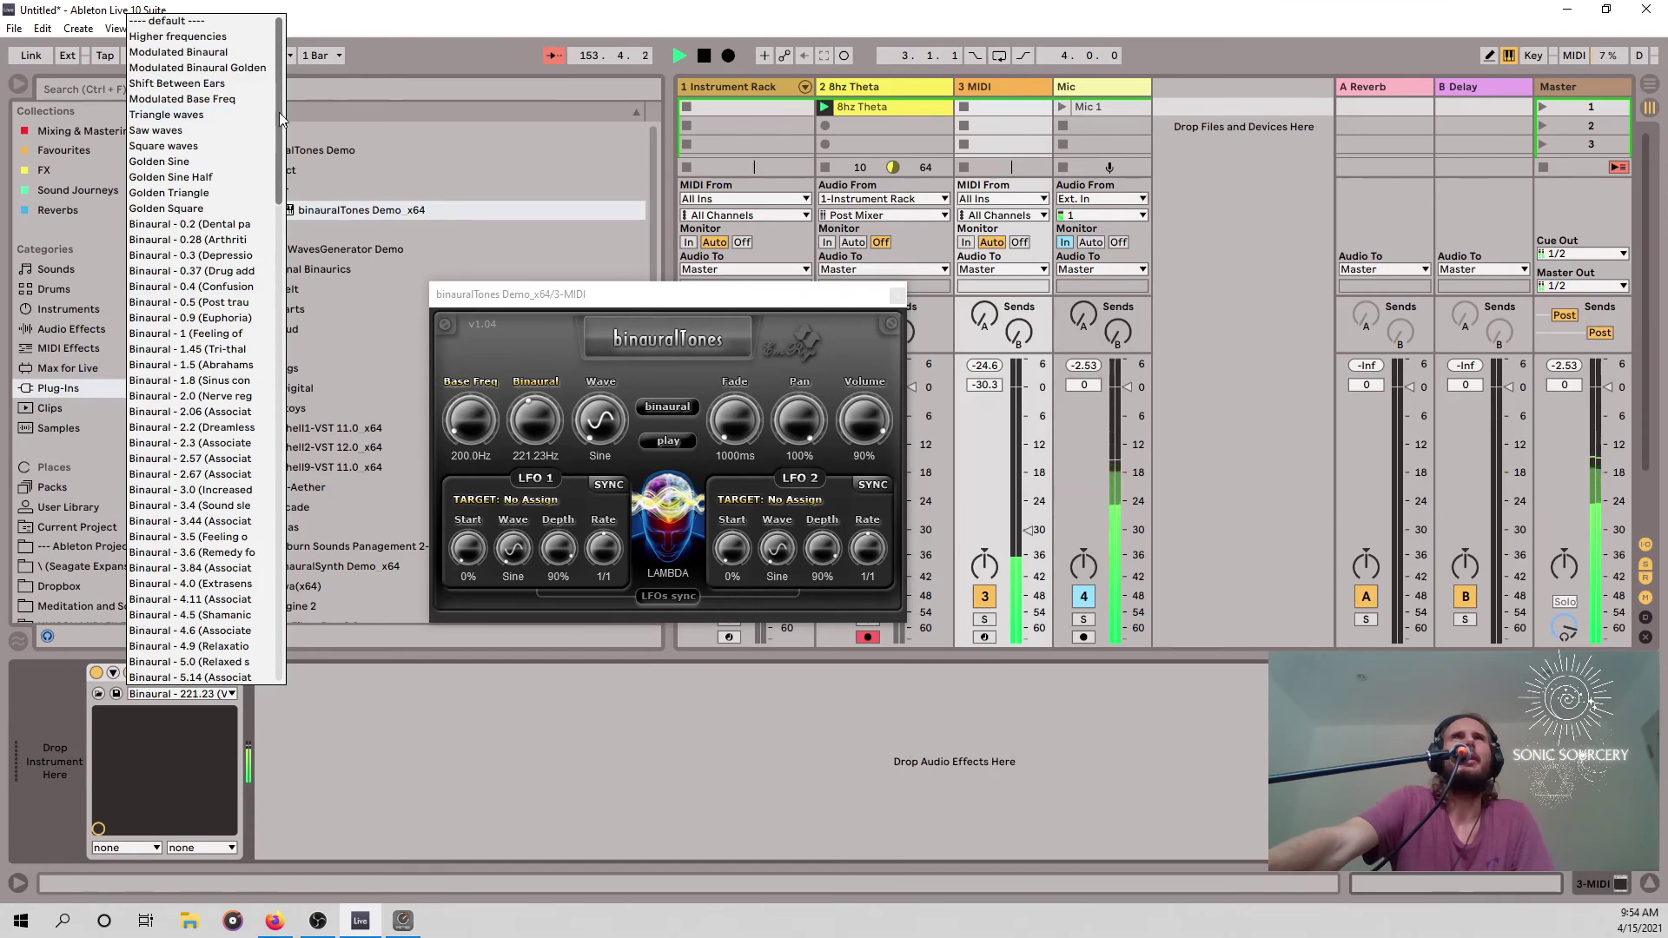
drag(279, 117, 279, 435)
scroll(256, 363, down, 3)
scroll(192, 460, down, 5)
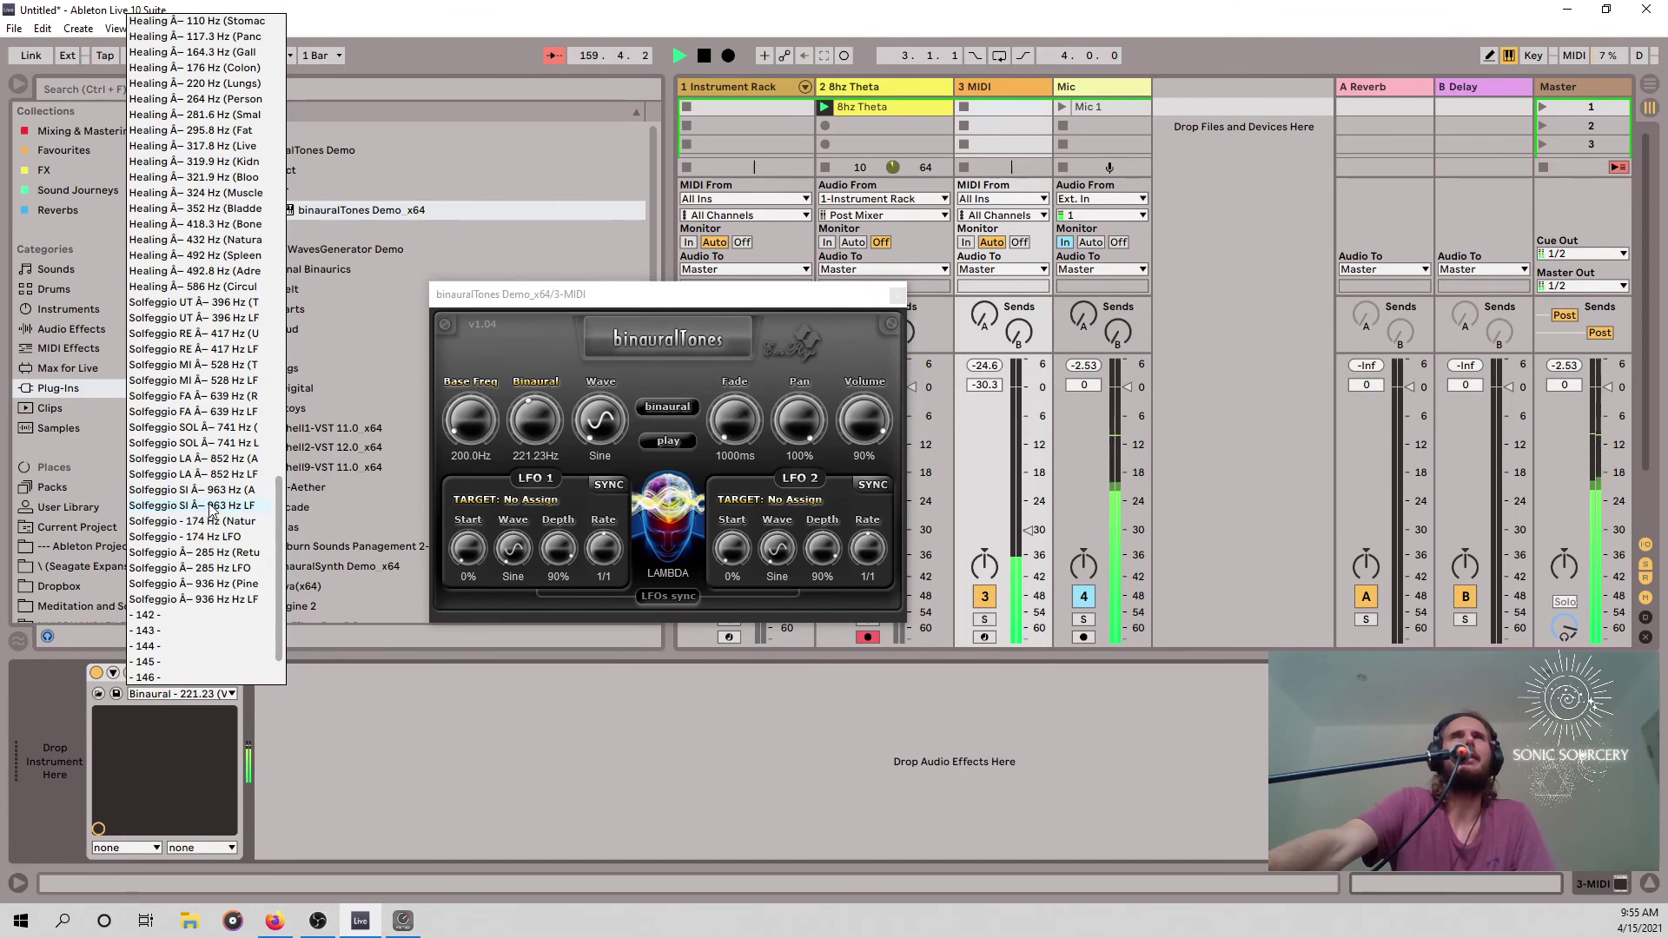
click(211, 506)
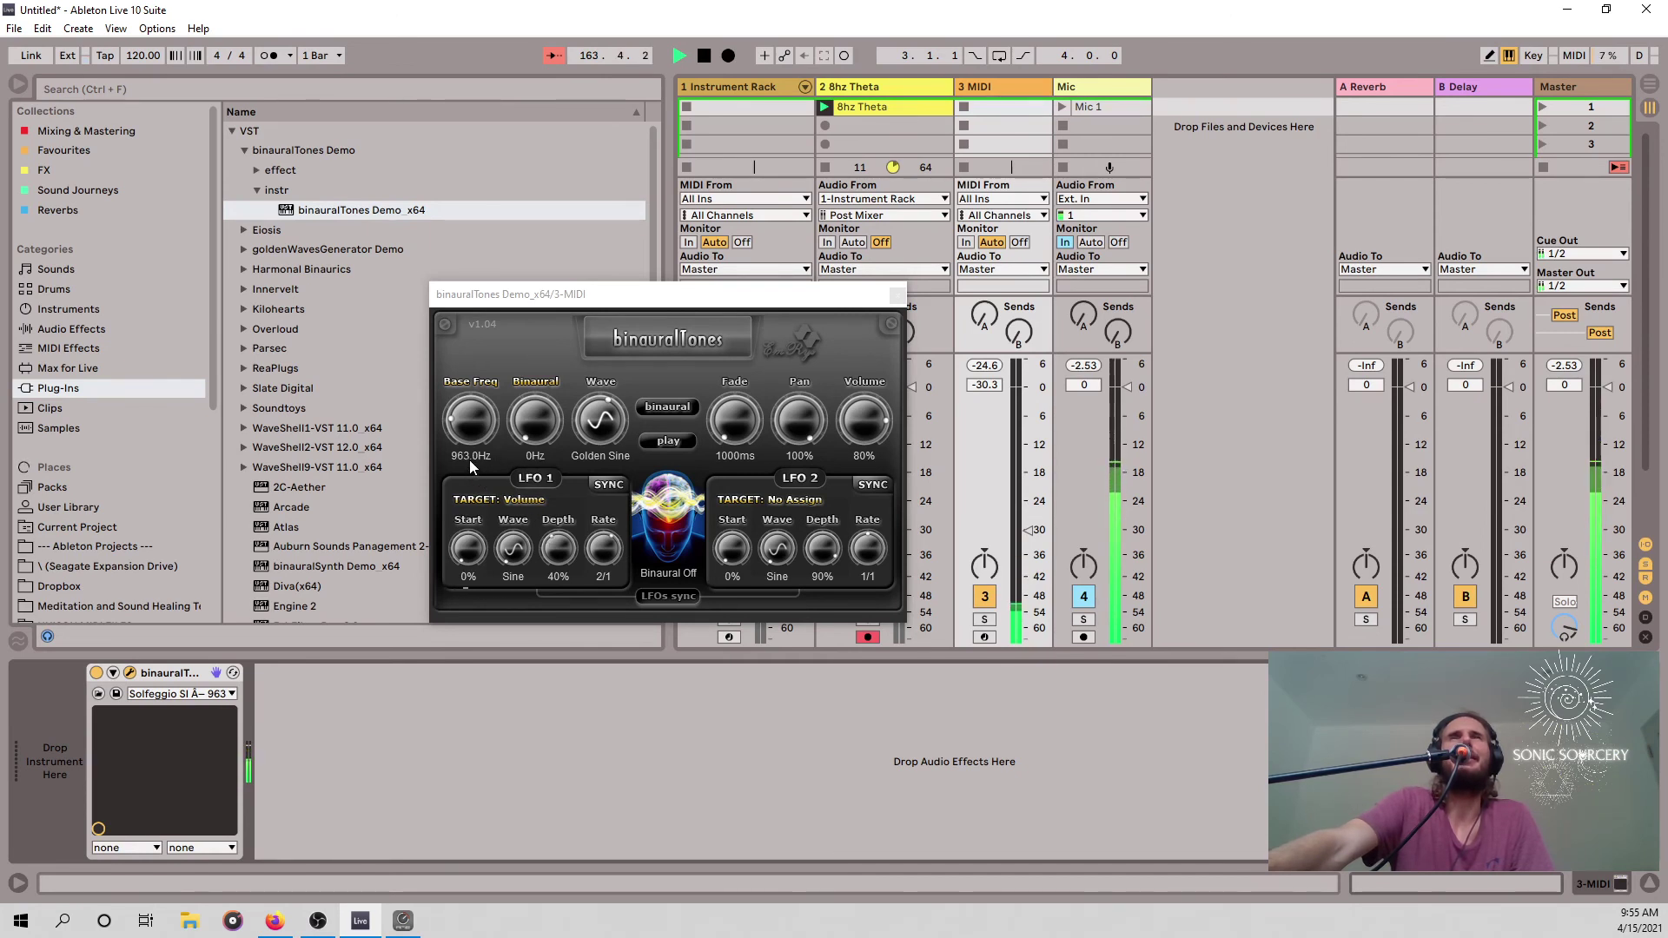
Close the binauralTones plug-in window and switch the device off on the 3 MIDI track.
drag(467, 294, 505, 289)
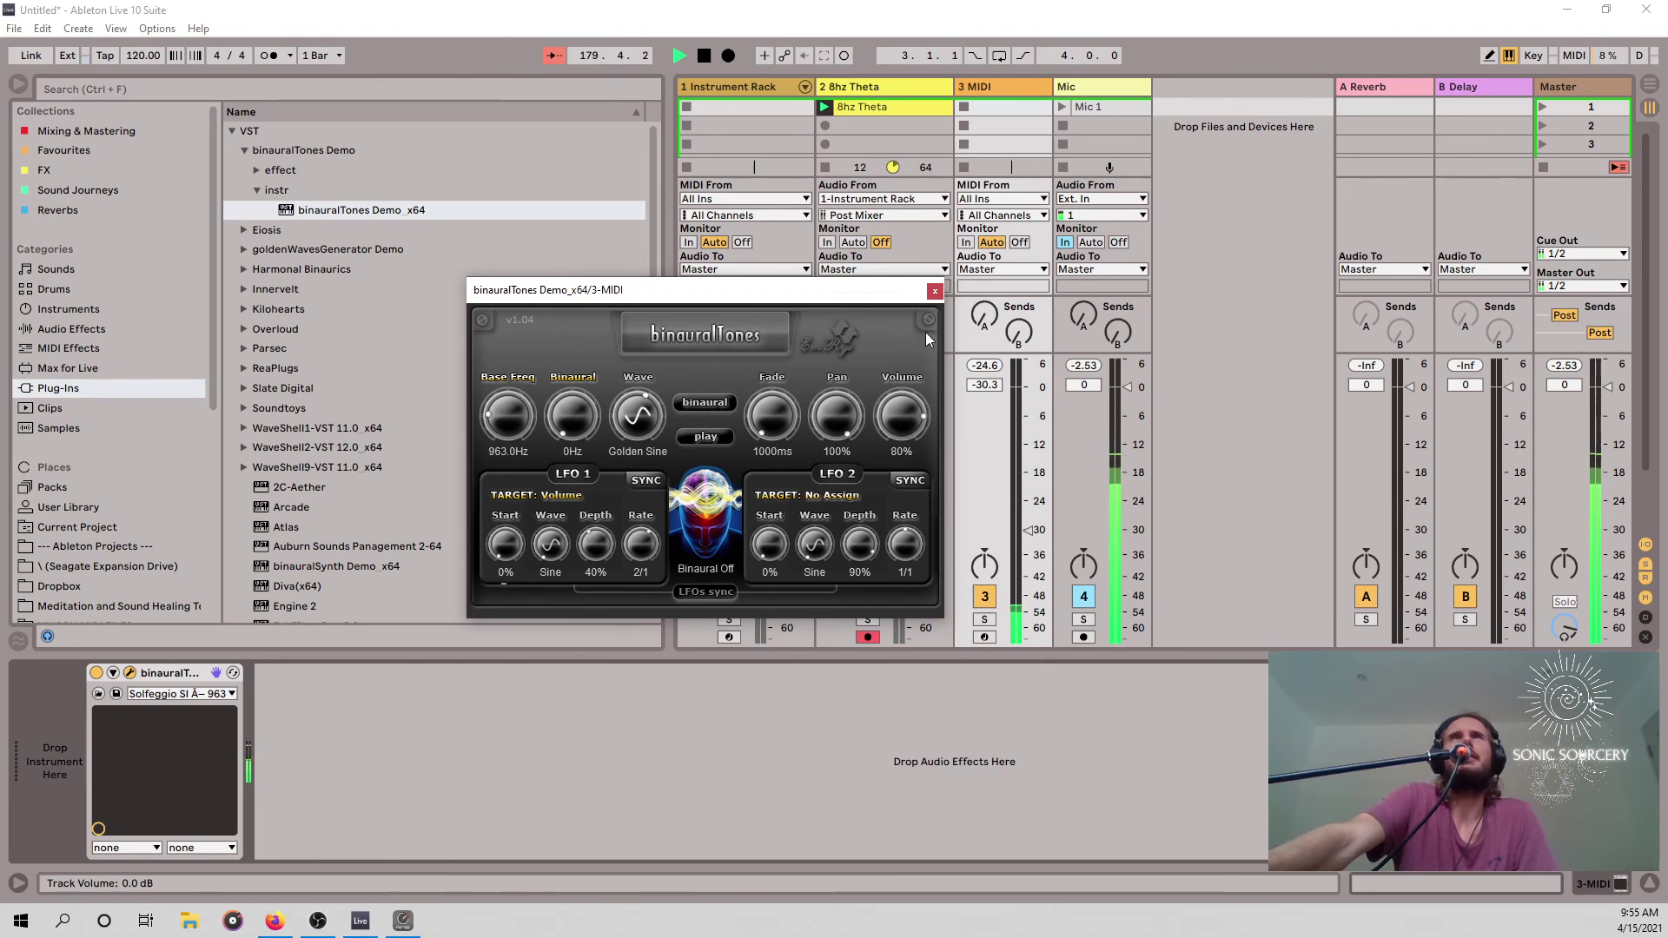
click(935, 290)
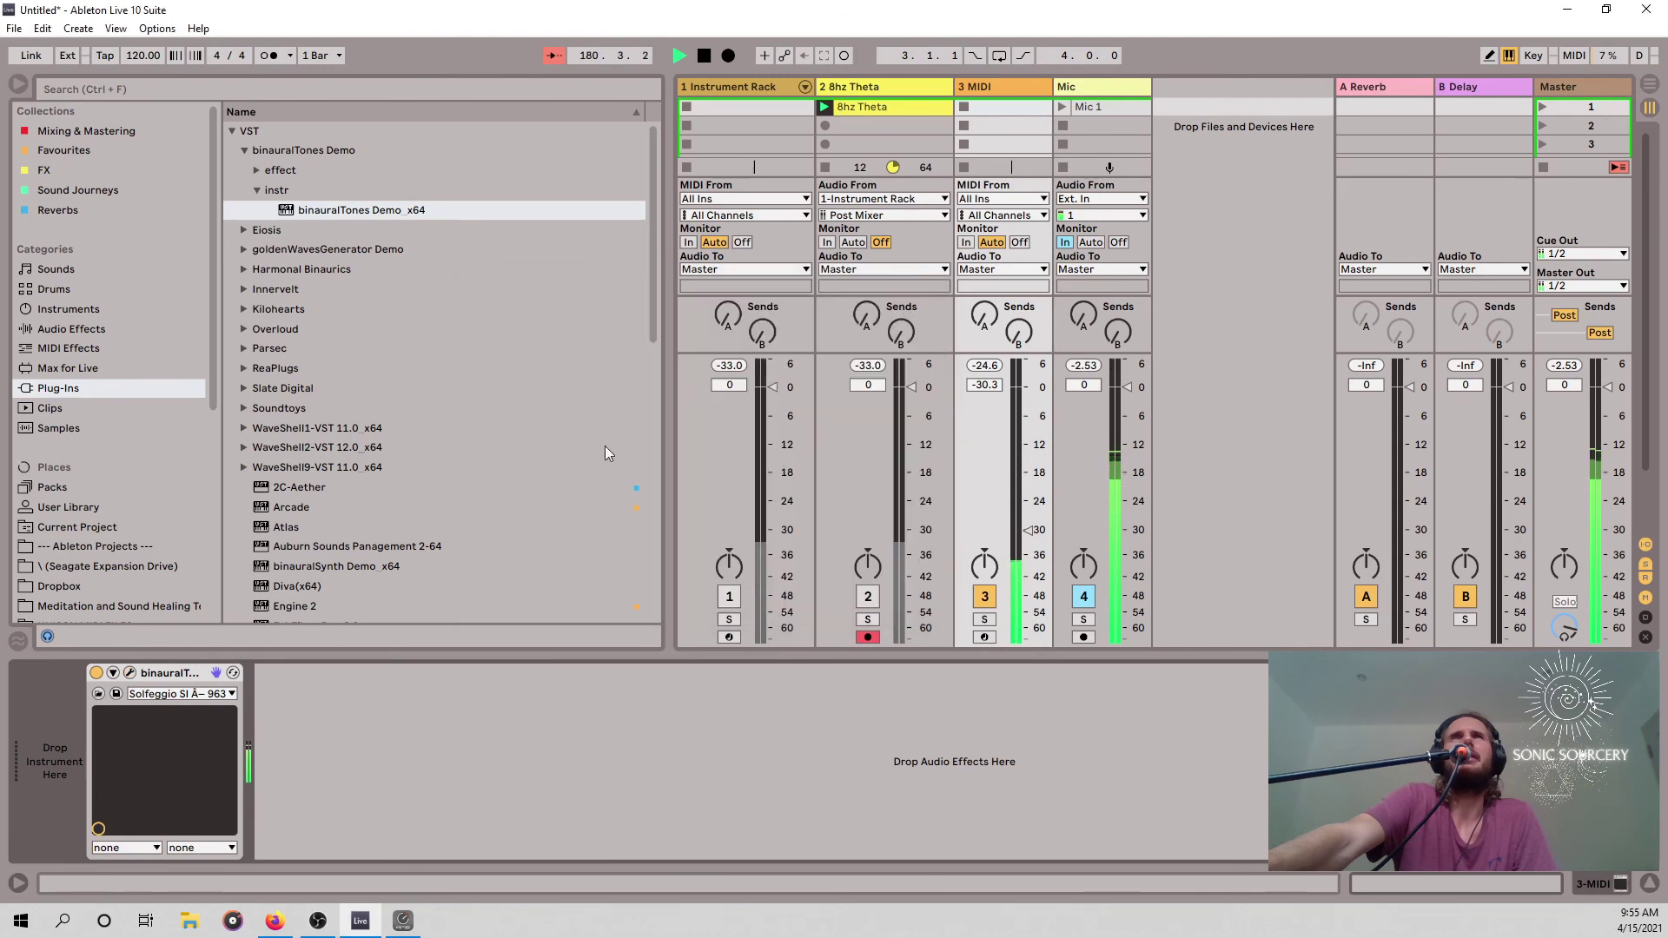
click(95, 674)
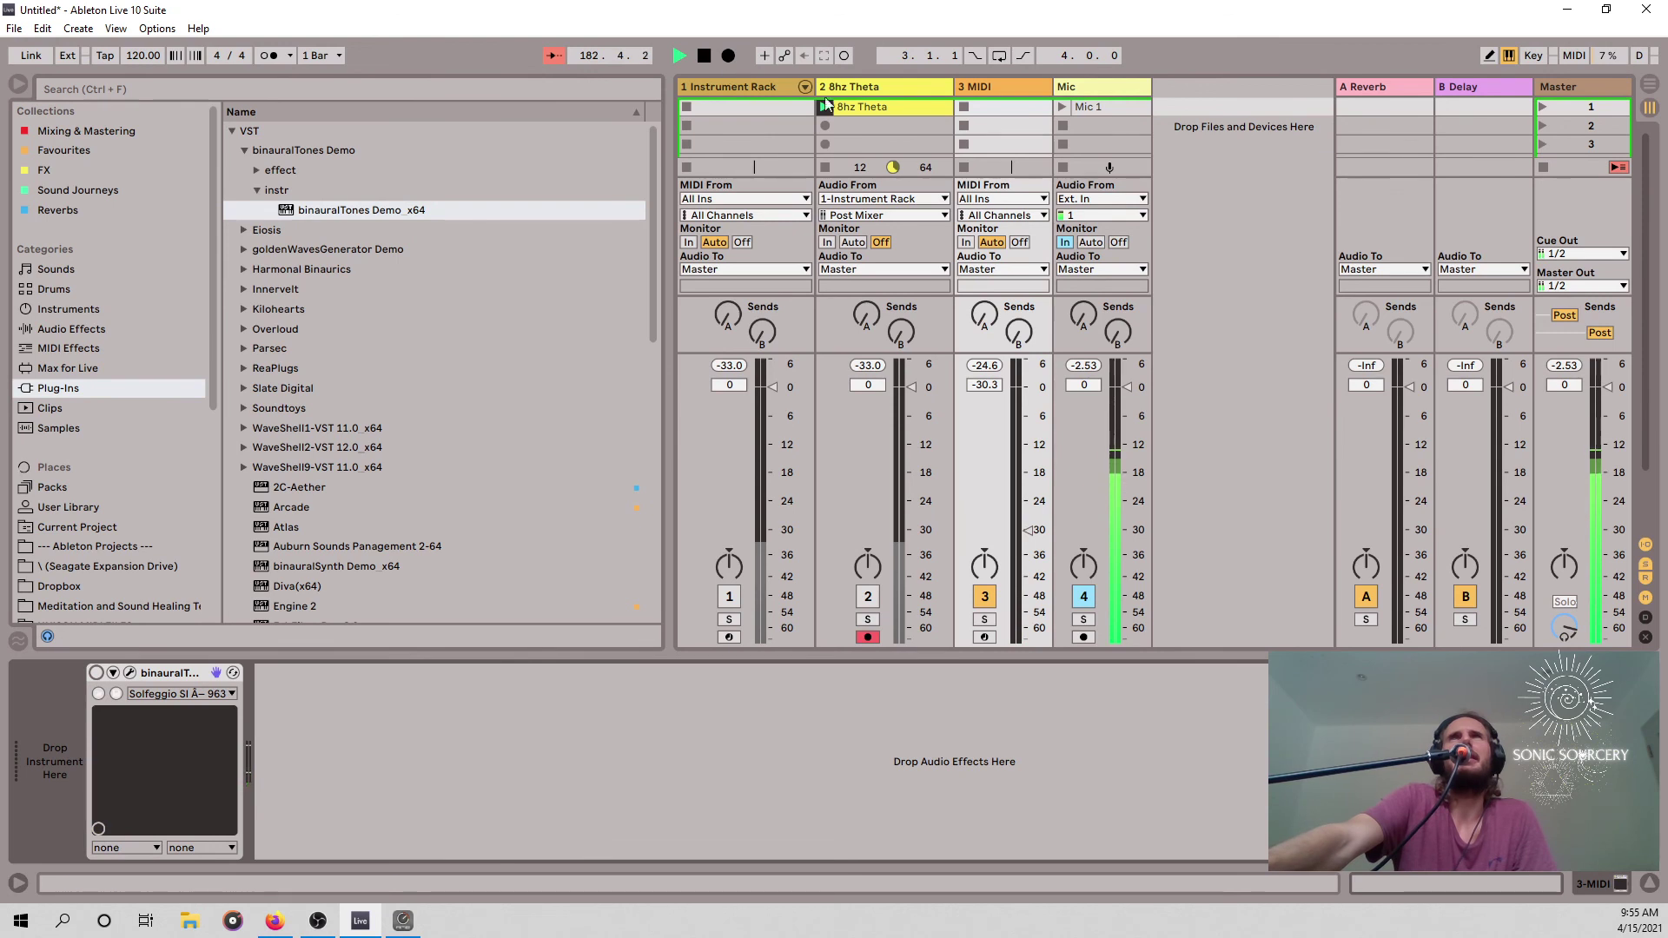
Show the device chain of the 1 Instrument Rack track with its two ToneGenerators.
click(738, 85)
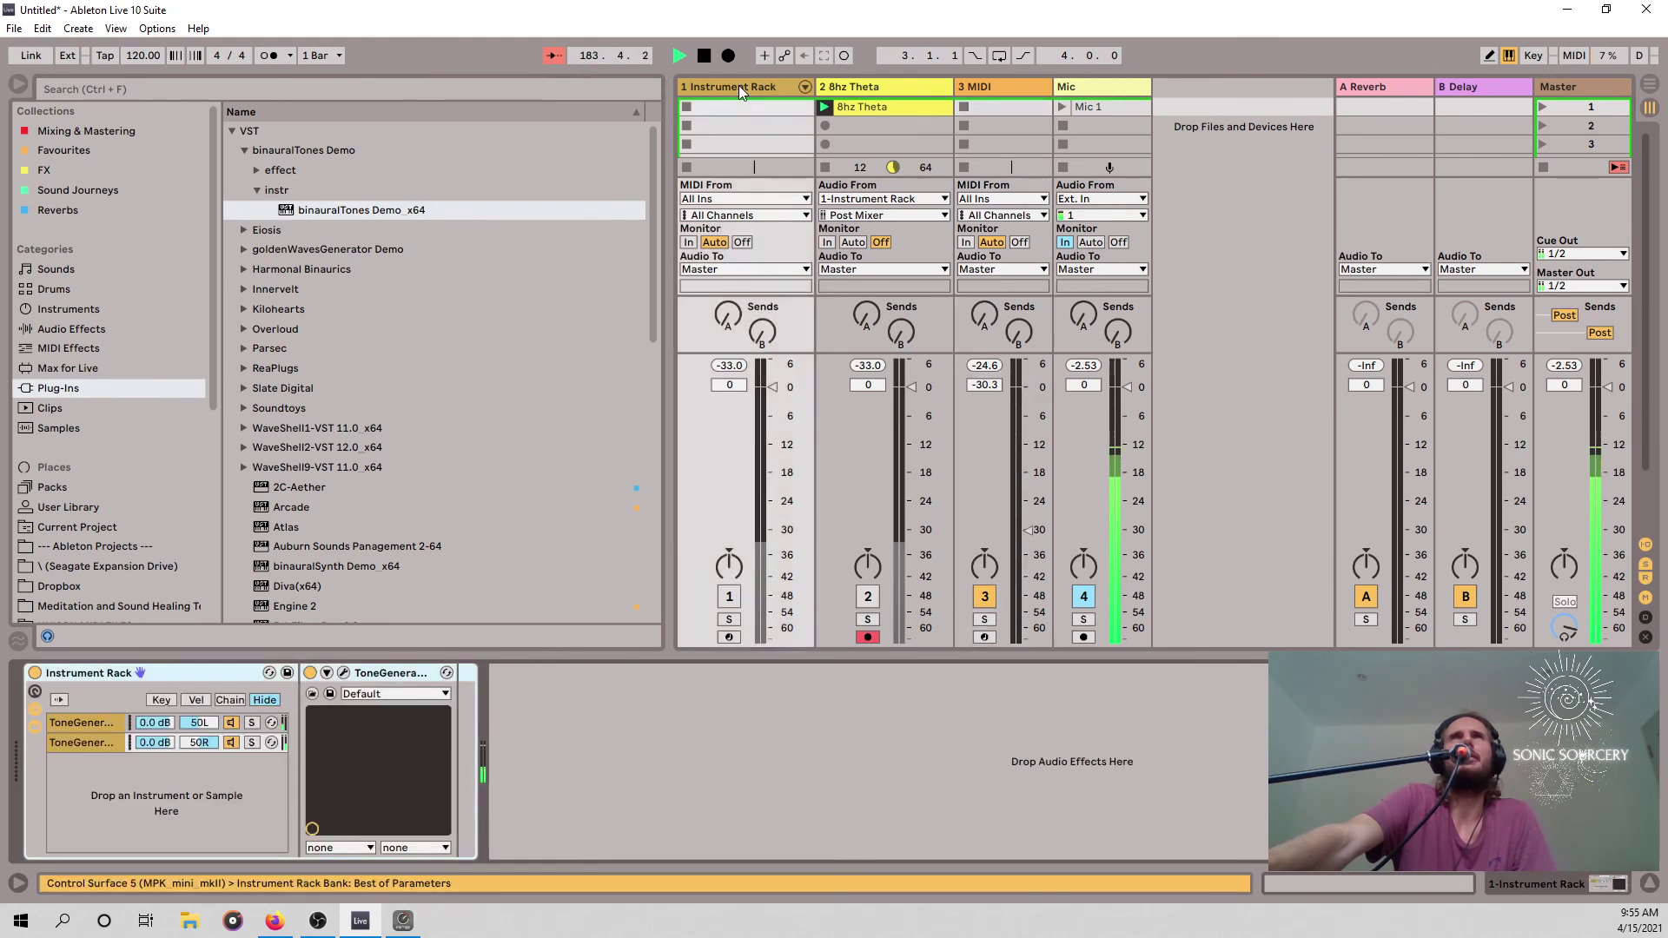